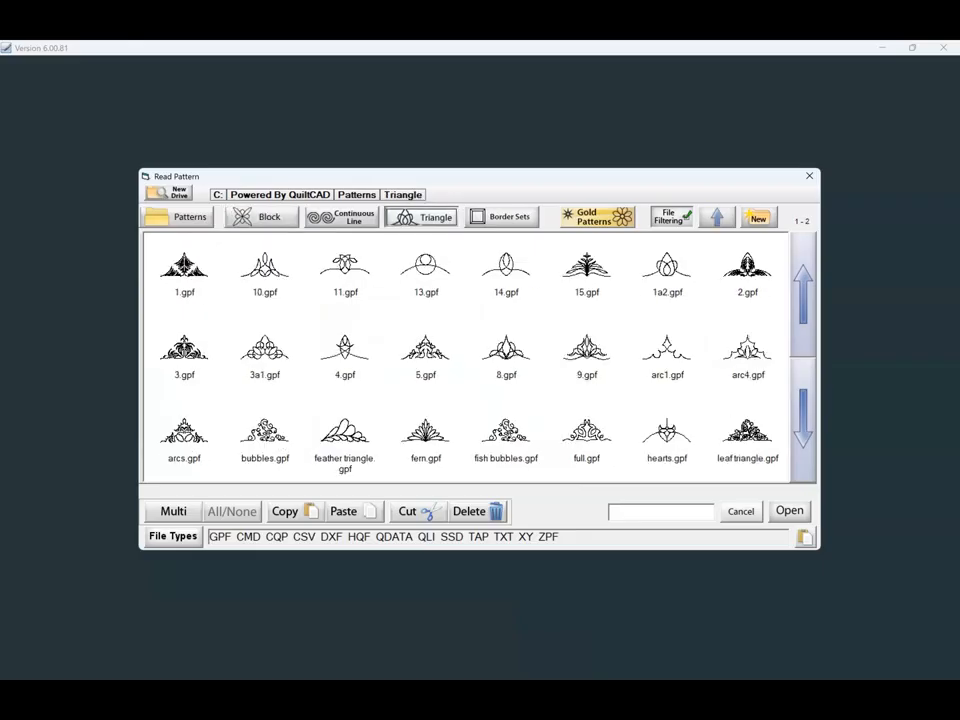
Step: Open 13.gpf from the Triangle pattern folder and set its placement mode to Triangle
left_click(426, 272)
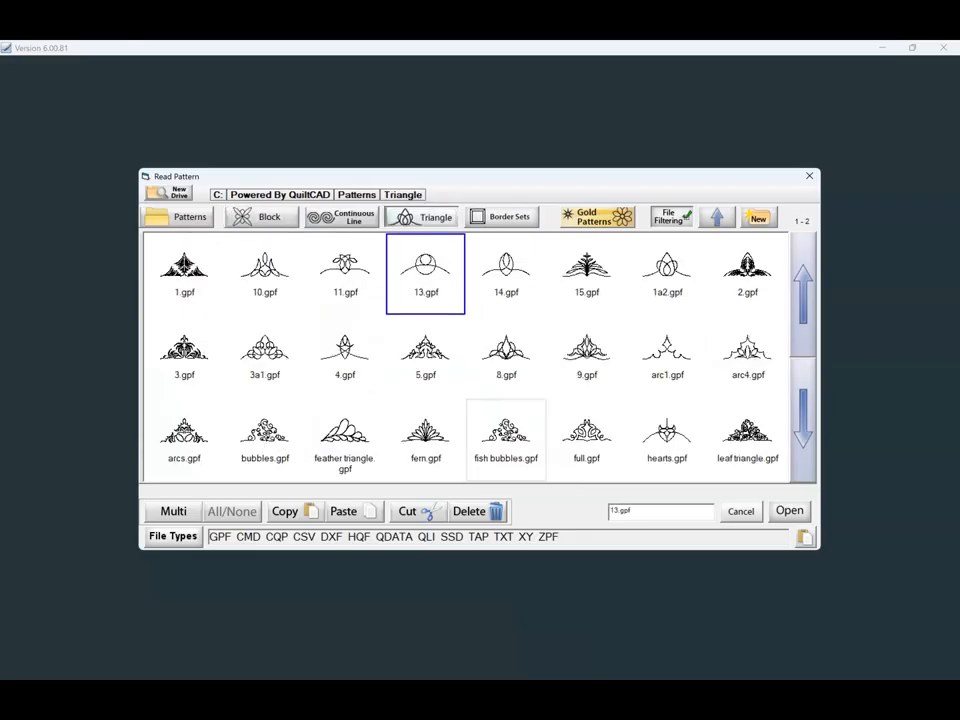
left_click(789, 511)
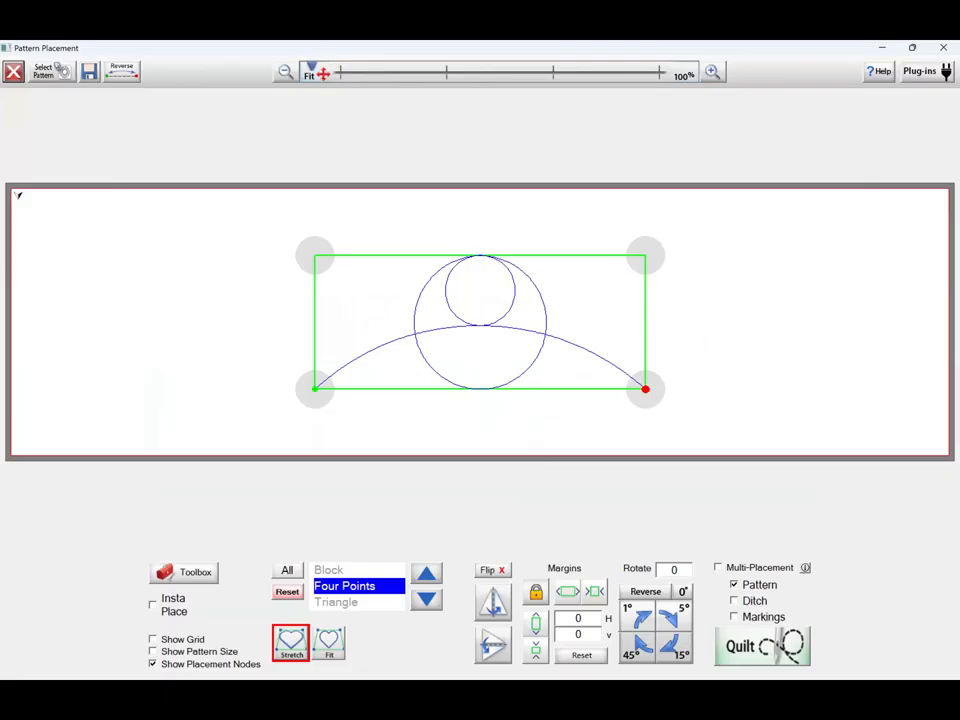
left_click(426, 600)
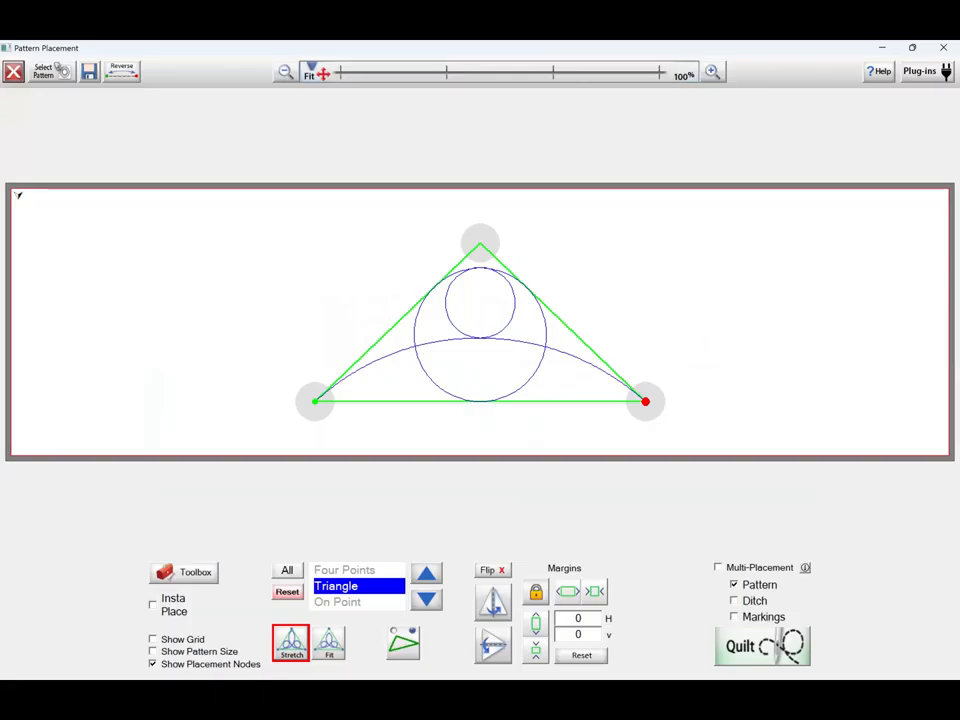
Step: Try the equilateral triangle option, switch back to the free-form triangle and place its apex and both base corners in the quilt area's left half
left_click(403, 643)
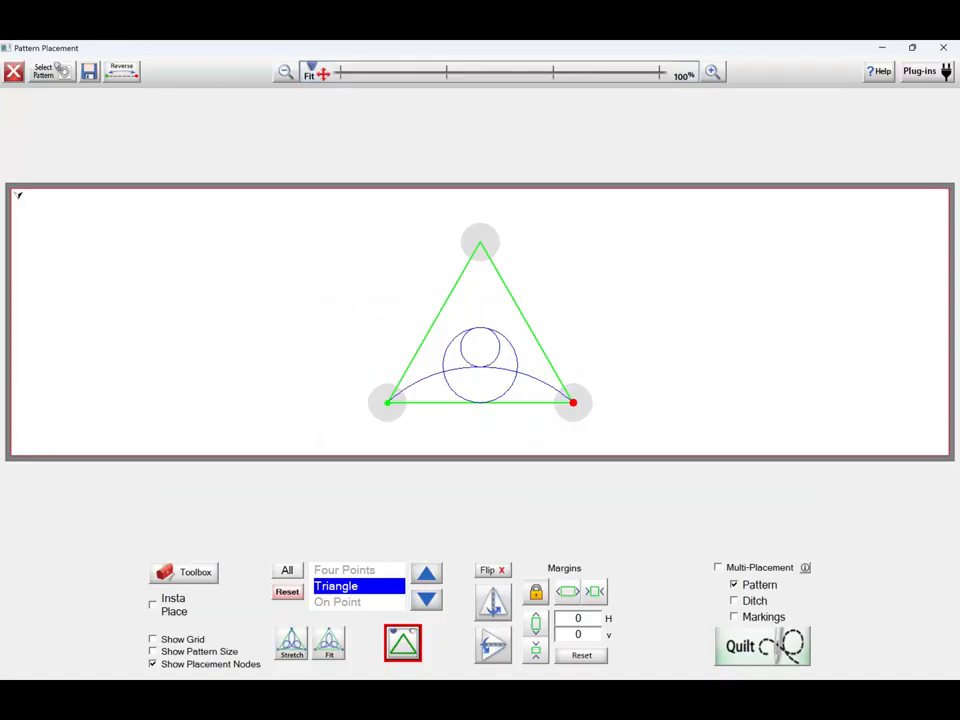
left_click(403, 643)
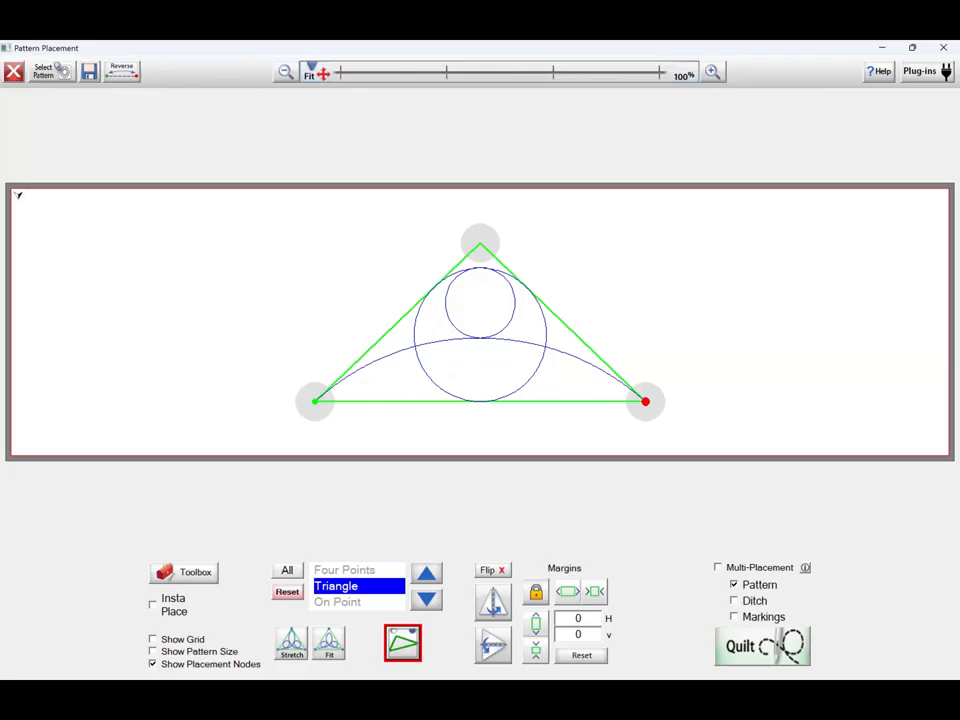
left_click(313, 215)
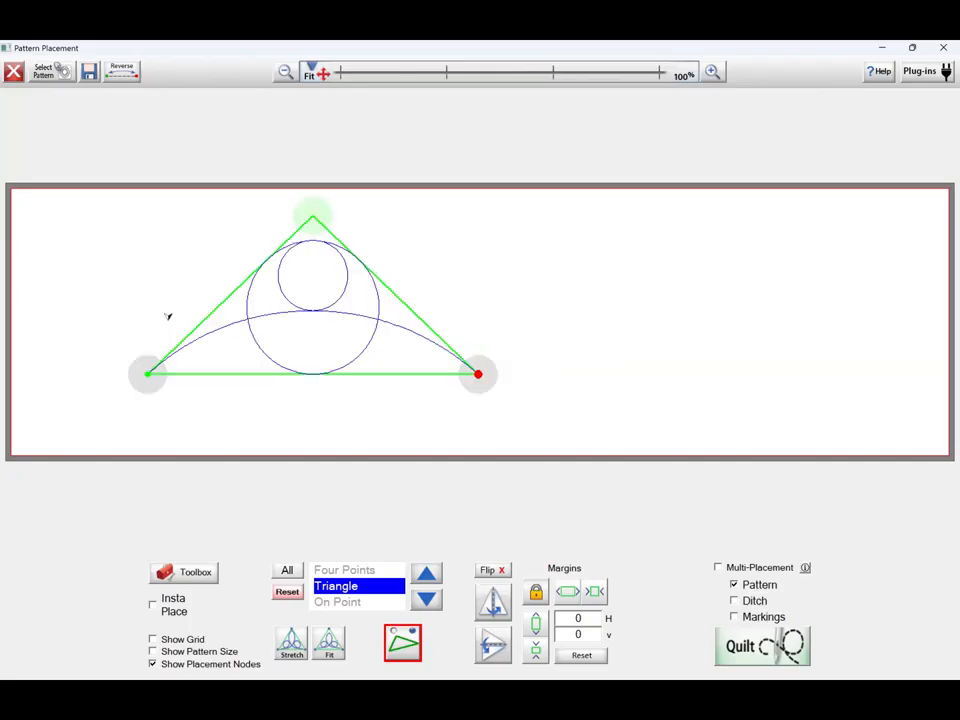
left_click(168, 317)
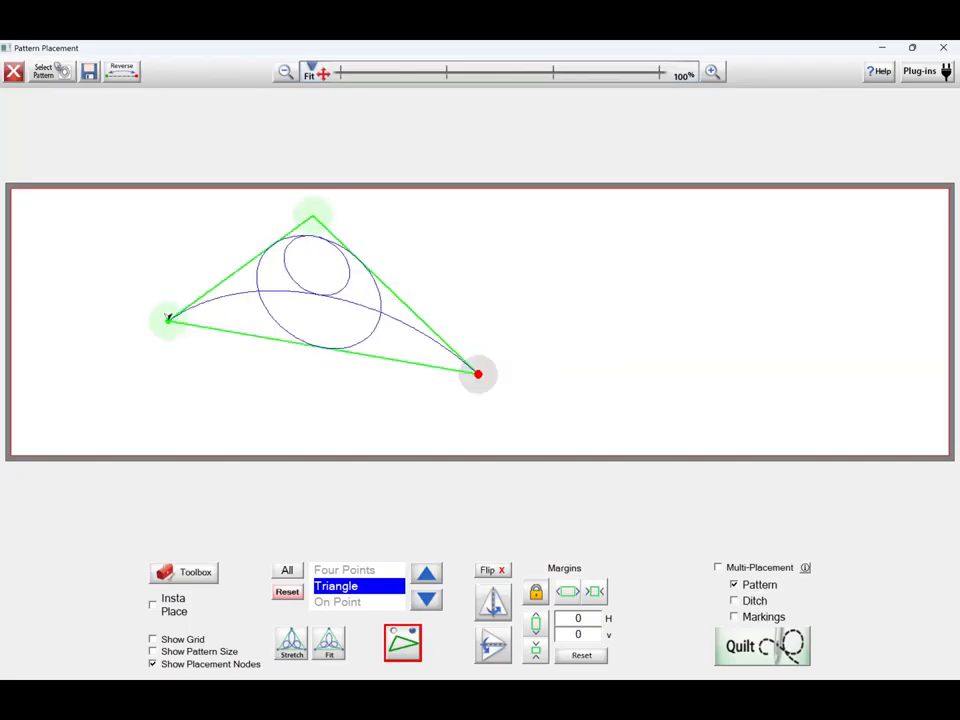
left_click(405, 306)
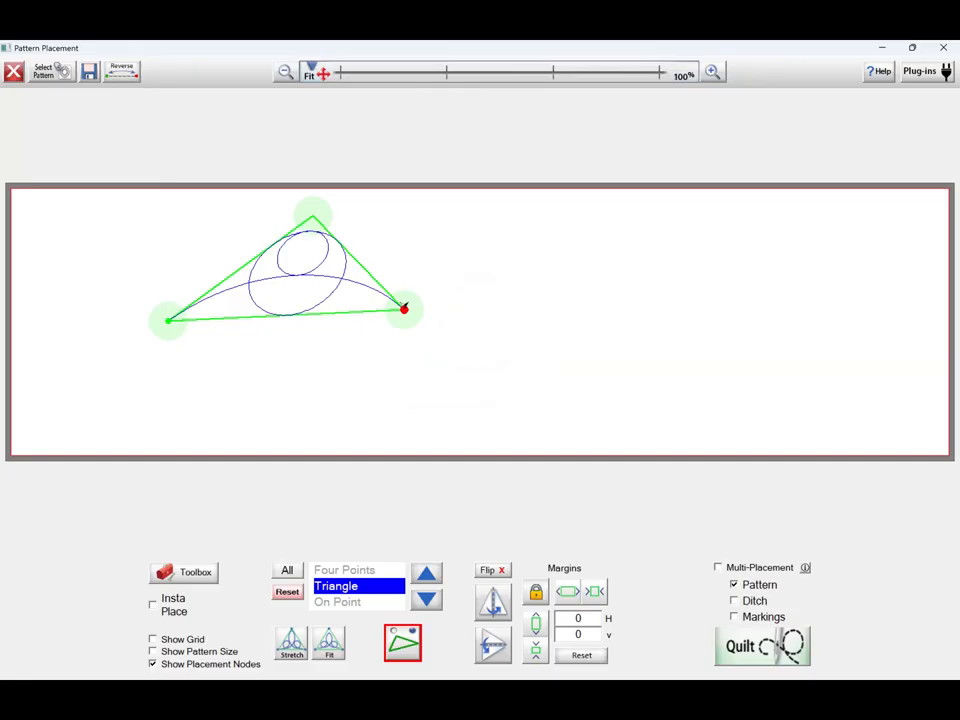
Step: Change the placement mode to Two Points and turn on Multi-Placement
left_click(426, 573)
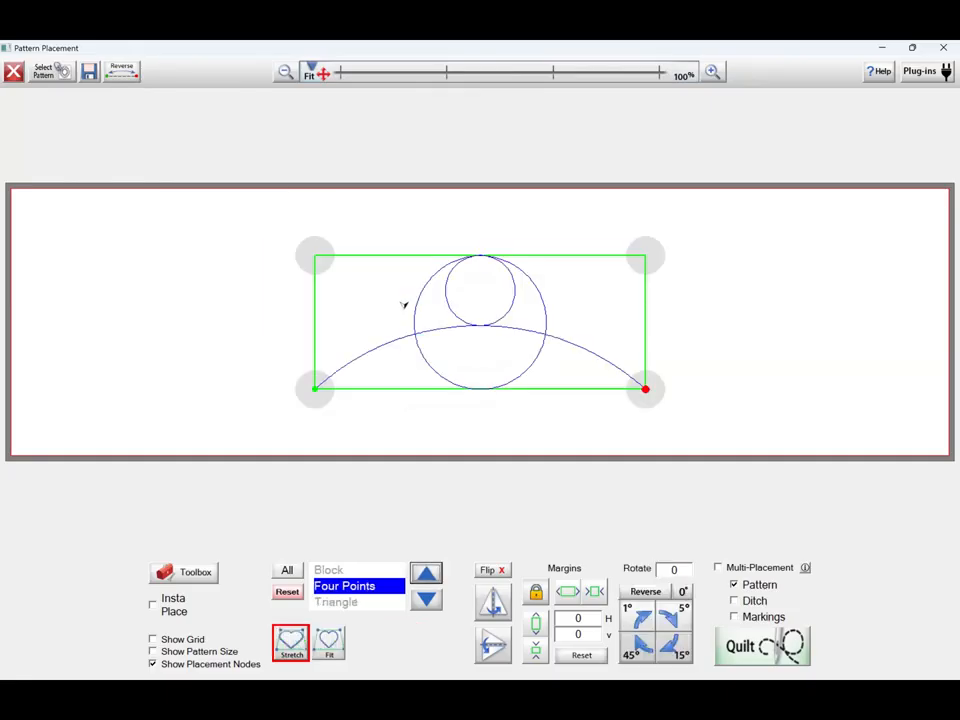
left_click(426, 573)
left_click(426, 573)
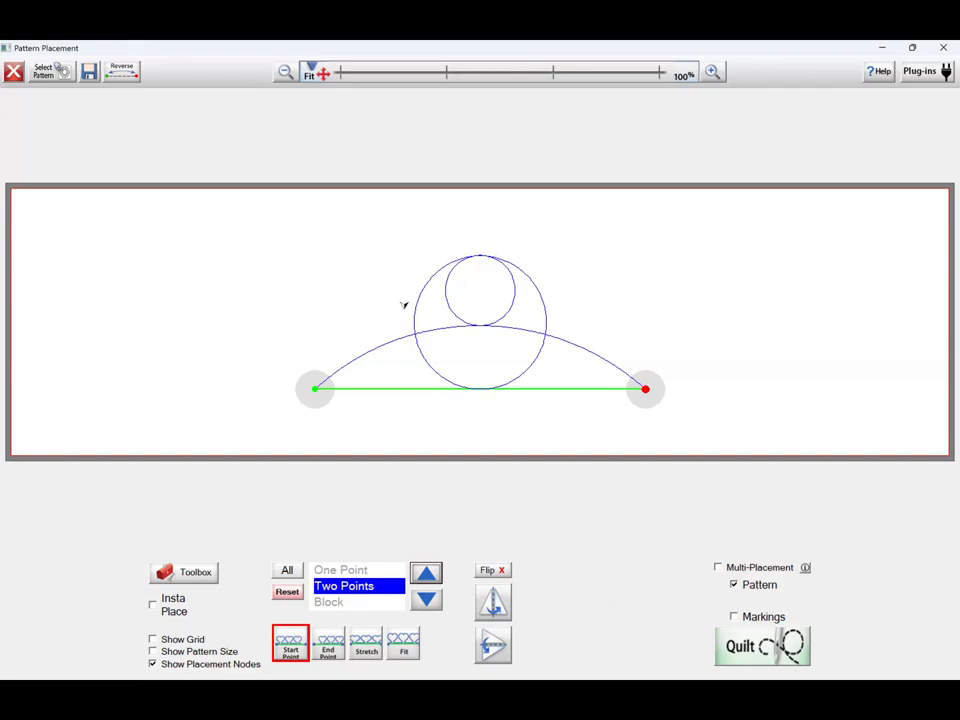
left_click(719, 568)
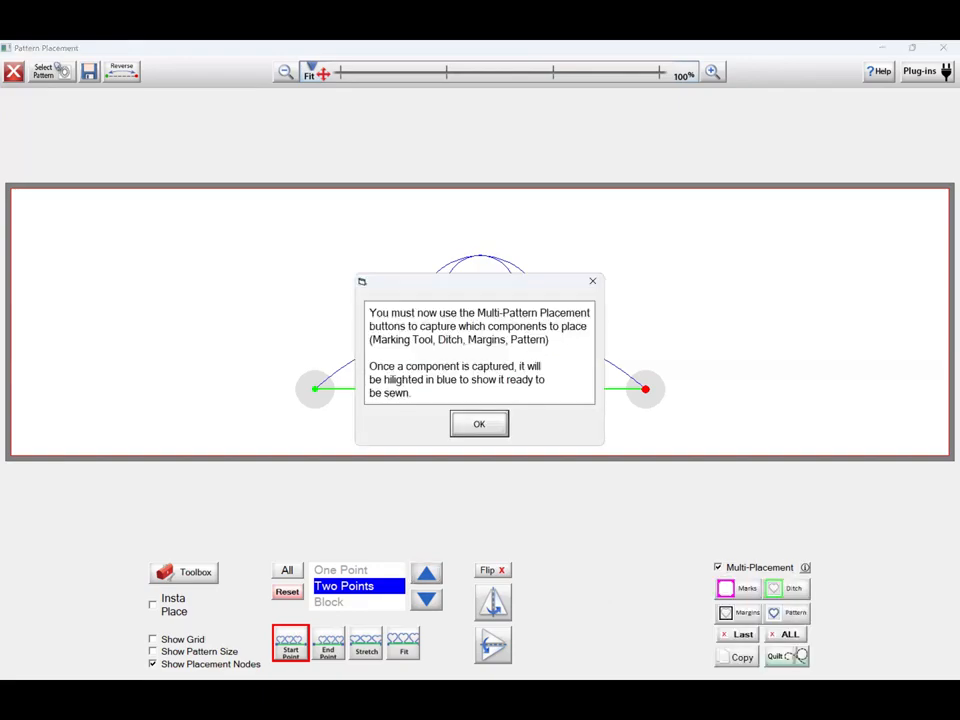
left_click(479, 424)
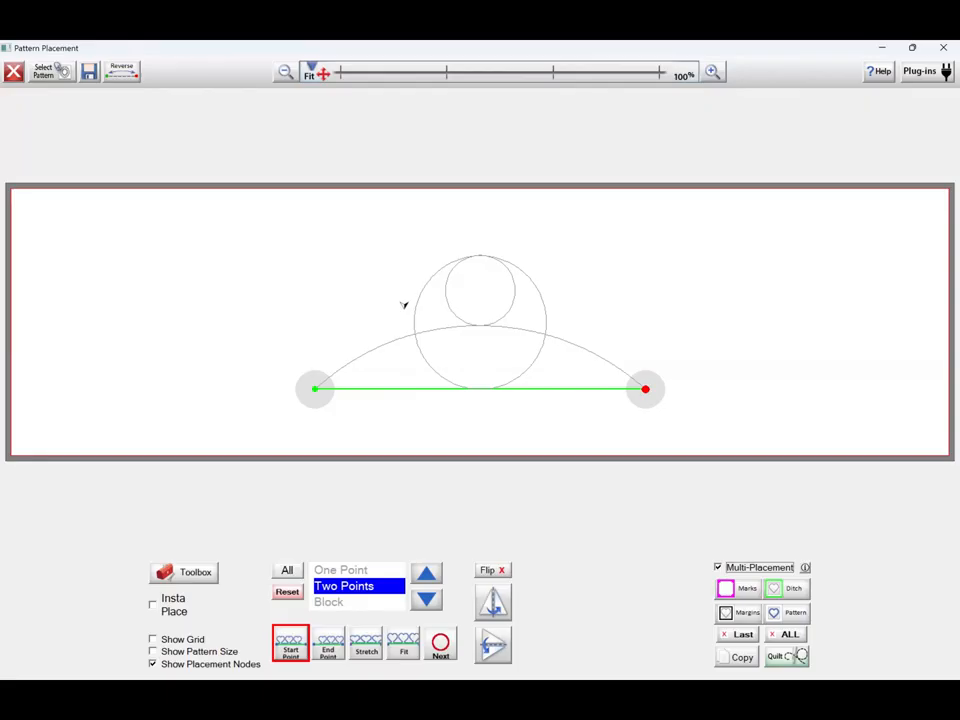
Step: Set the two-point placement to Fit, place the start point near the quilt area's left edge and commit two side-by-side repeats of the pattern
left_click(366, 644)
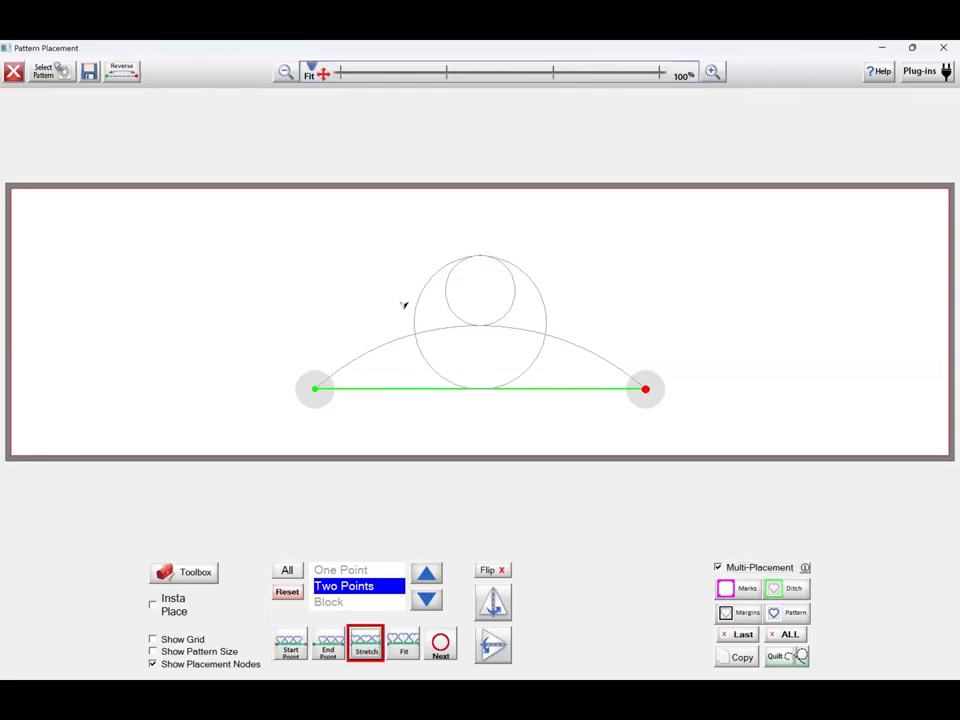
left_click(403, 644)
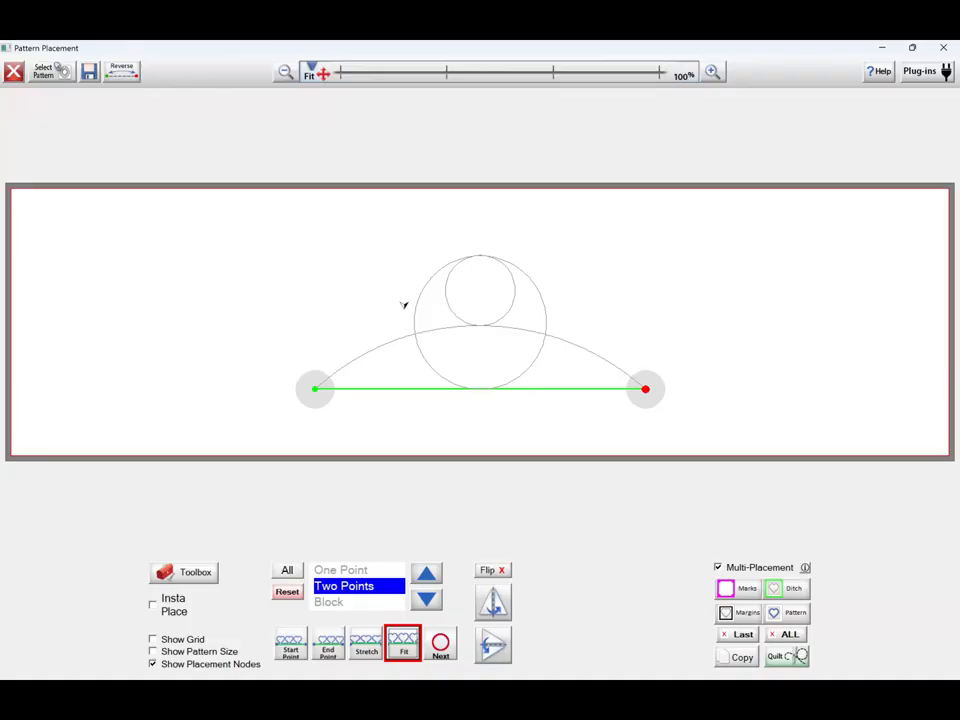
left_click(85, 327)
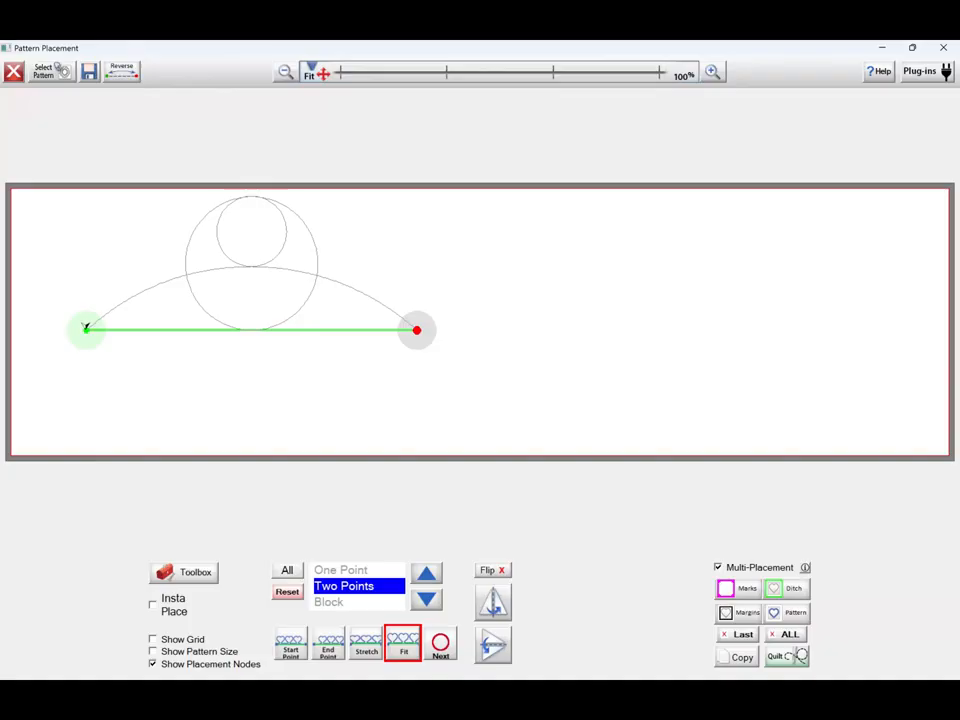
left_click(440, 645)
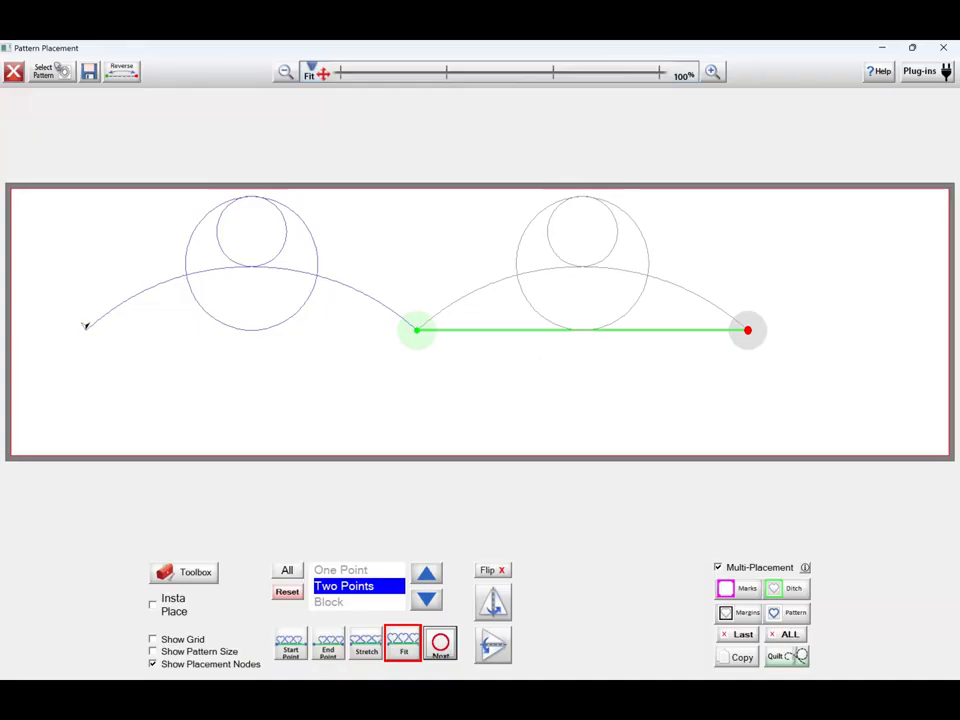
left_click(440, 645)
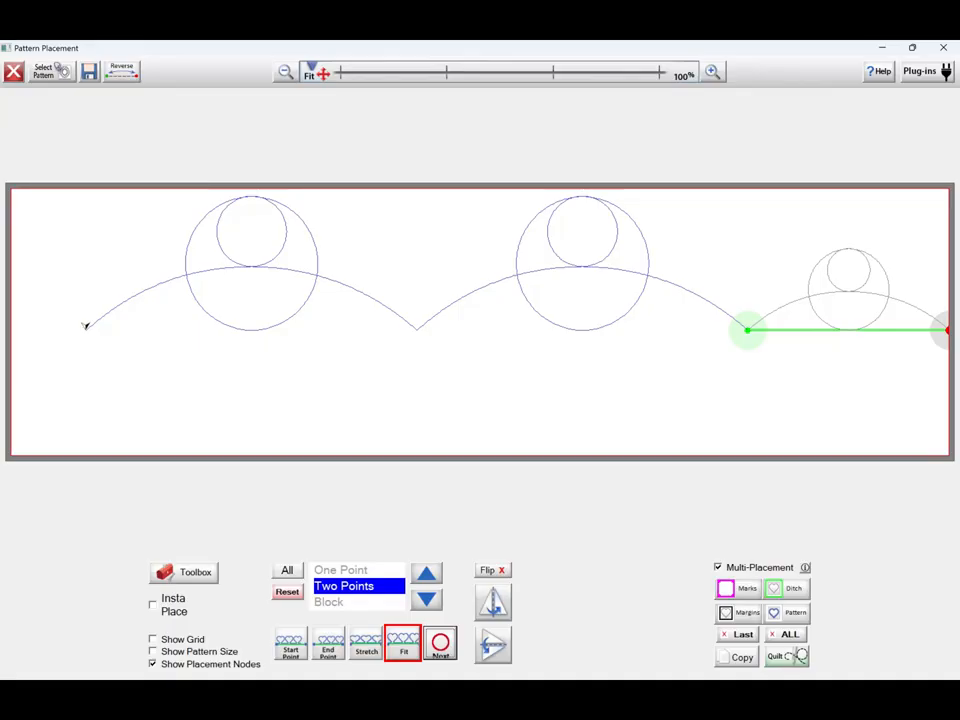
Step: Reset the placement to One Point, anchor the pattern by its corner and set the pattern height to 5
left_click(287, 592)
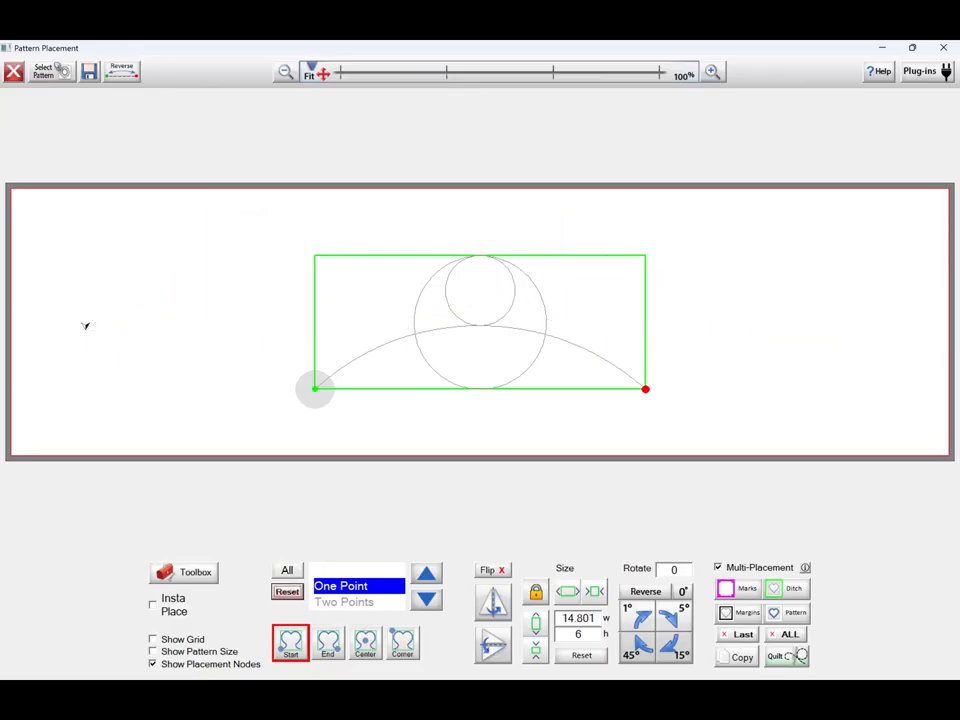
left_click(403, 643)
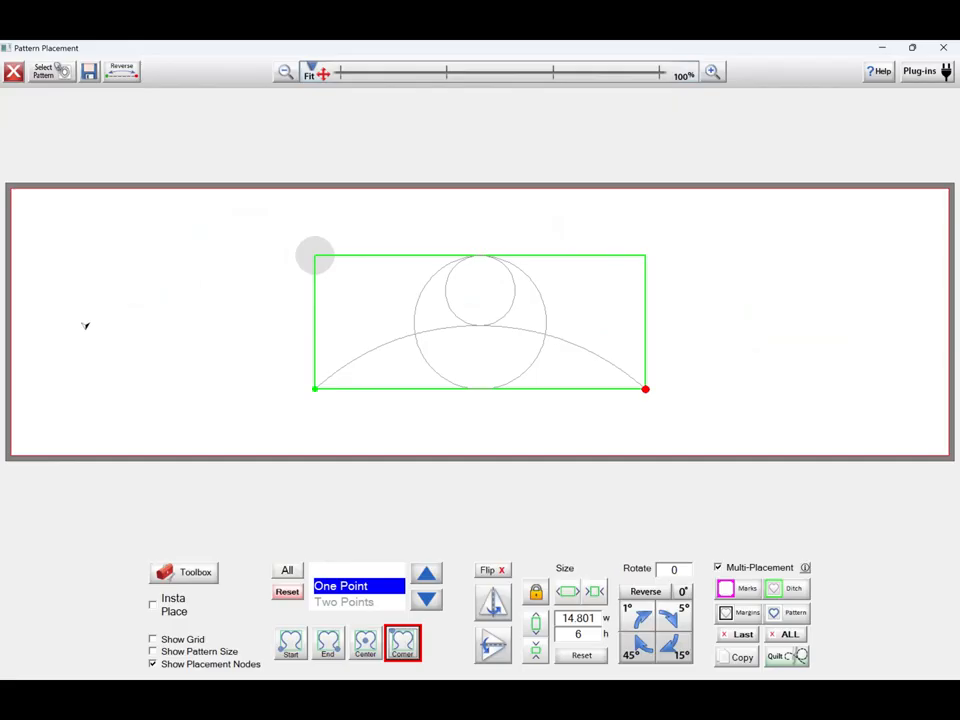
left_click(578, 634)
type("5")
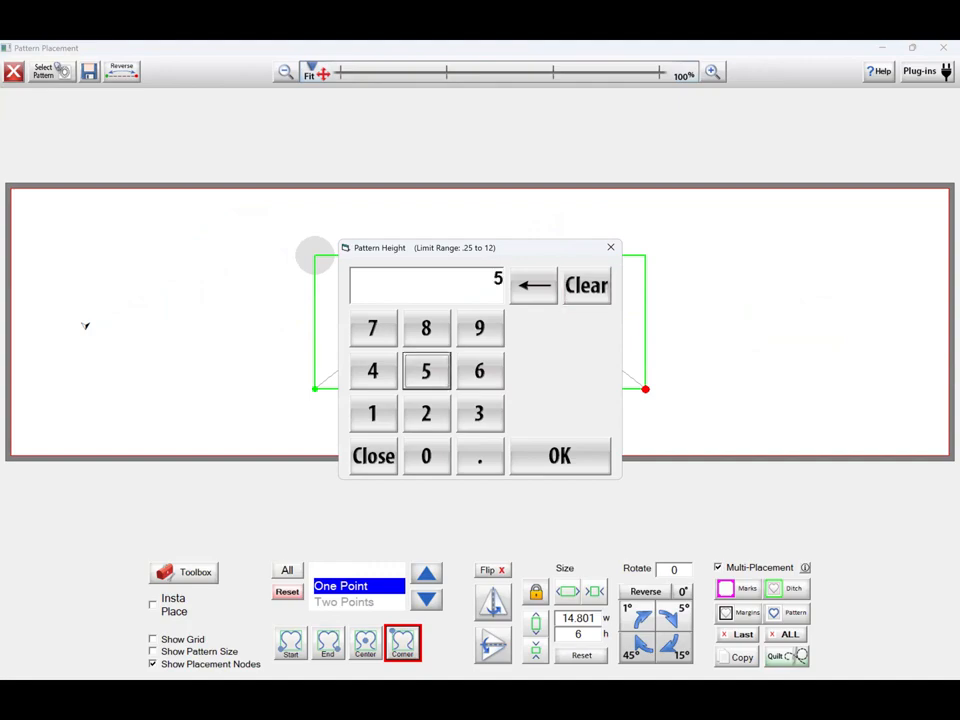
key("Return")
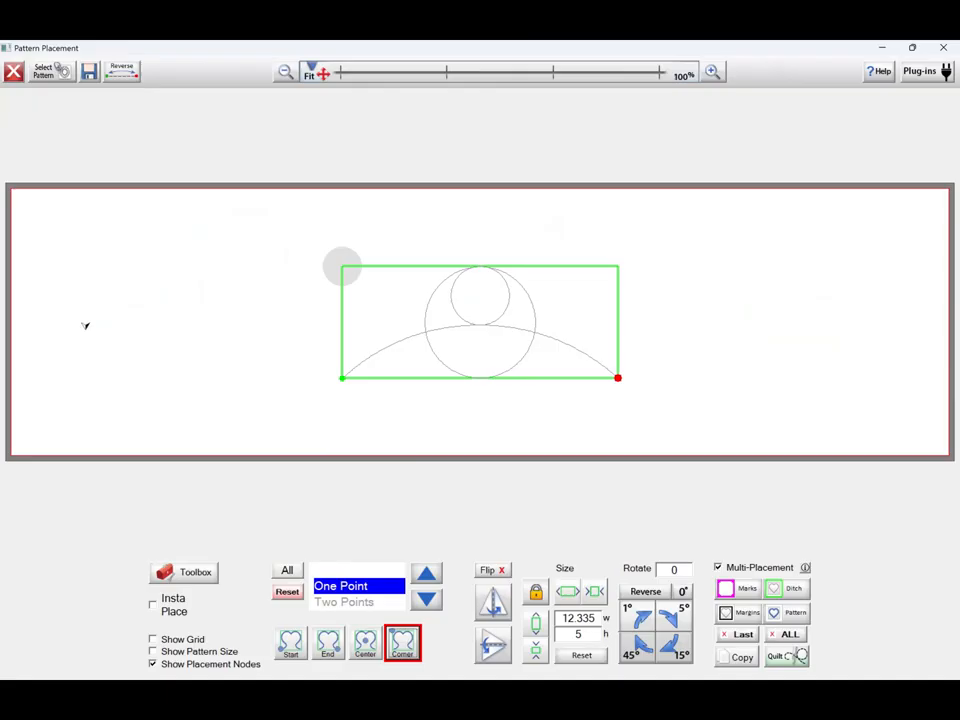
Step: Save the resized pattern as "test" in the main Patterns folder
left_click(89, 71)
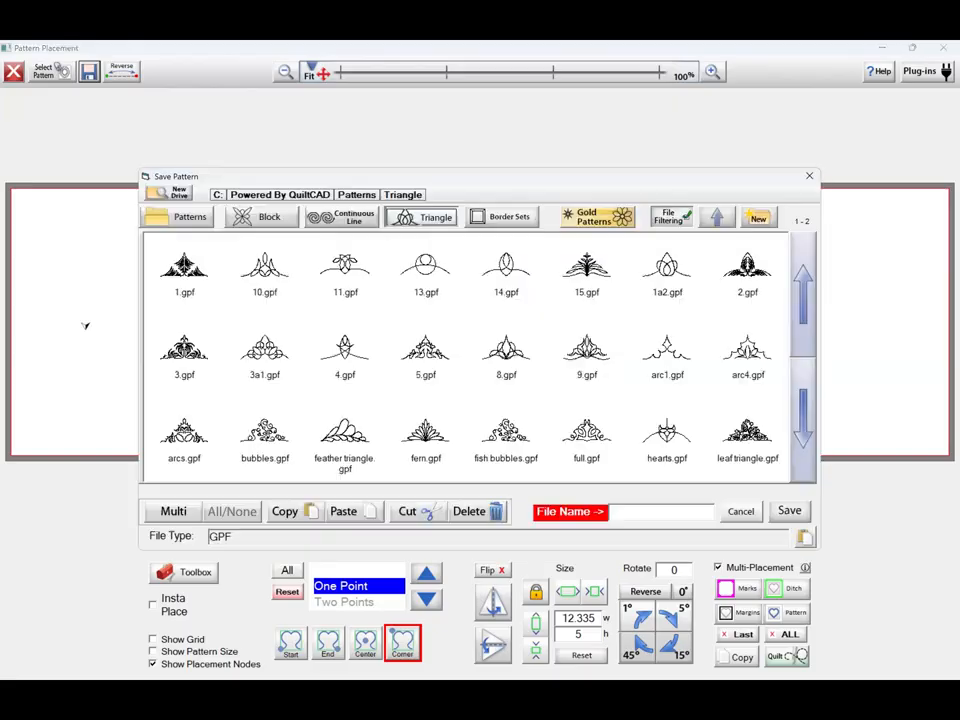
left_click(178, 217)
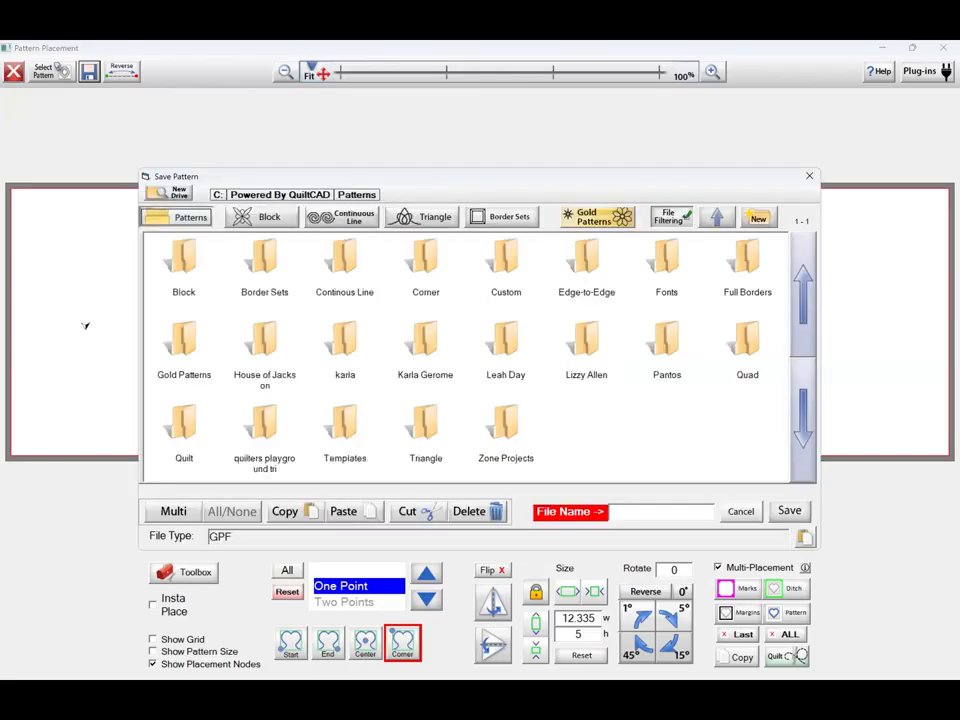
type("t")
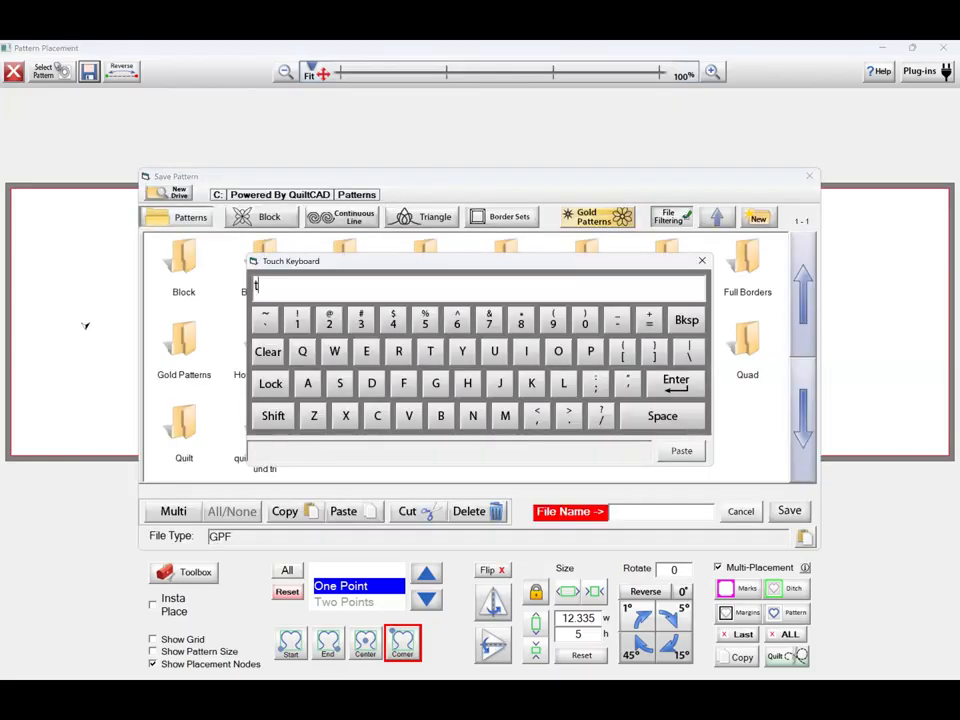
type("est")
key("Return")
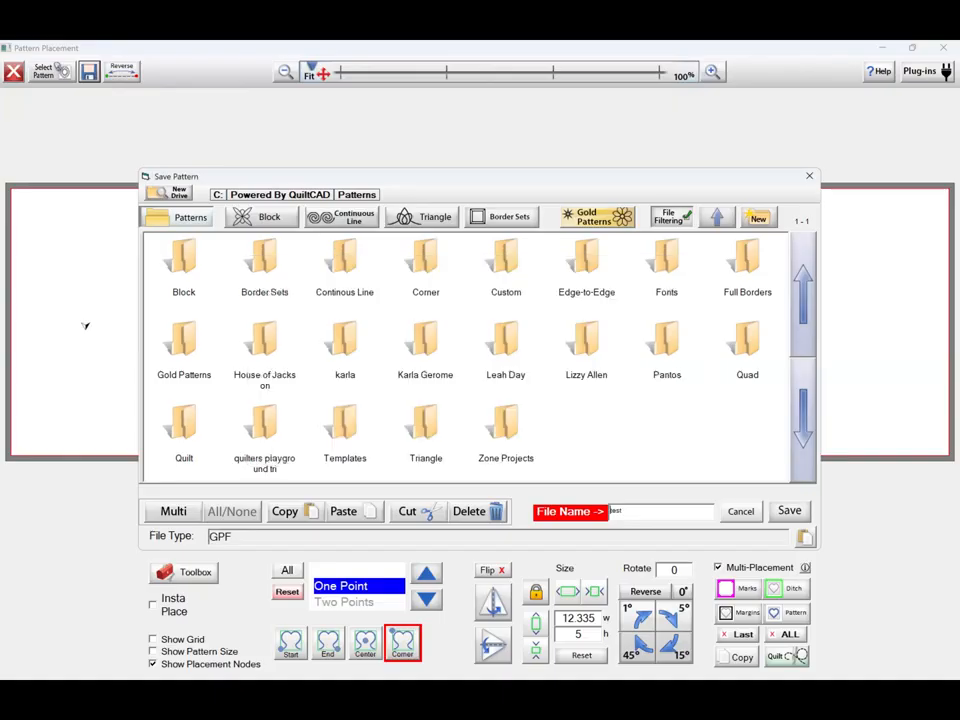
key("Return")
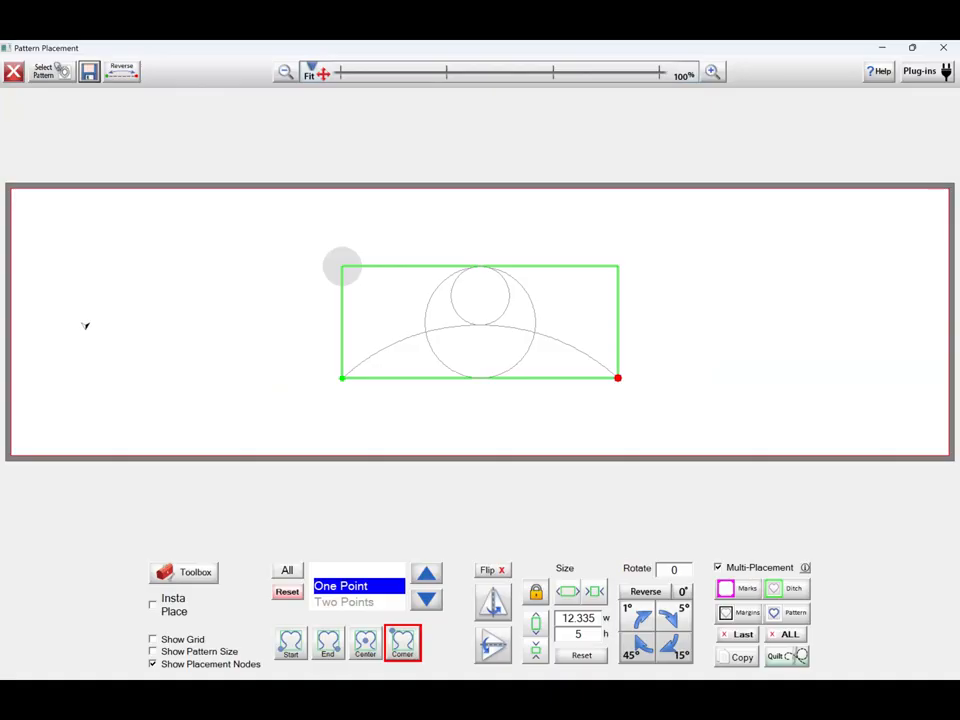
Step: Place the pattern in Two Points mode, stretched between a start and end point about 10 units apart in the quilt area's left half
left_click(426, 600)
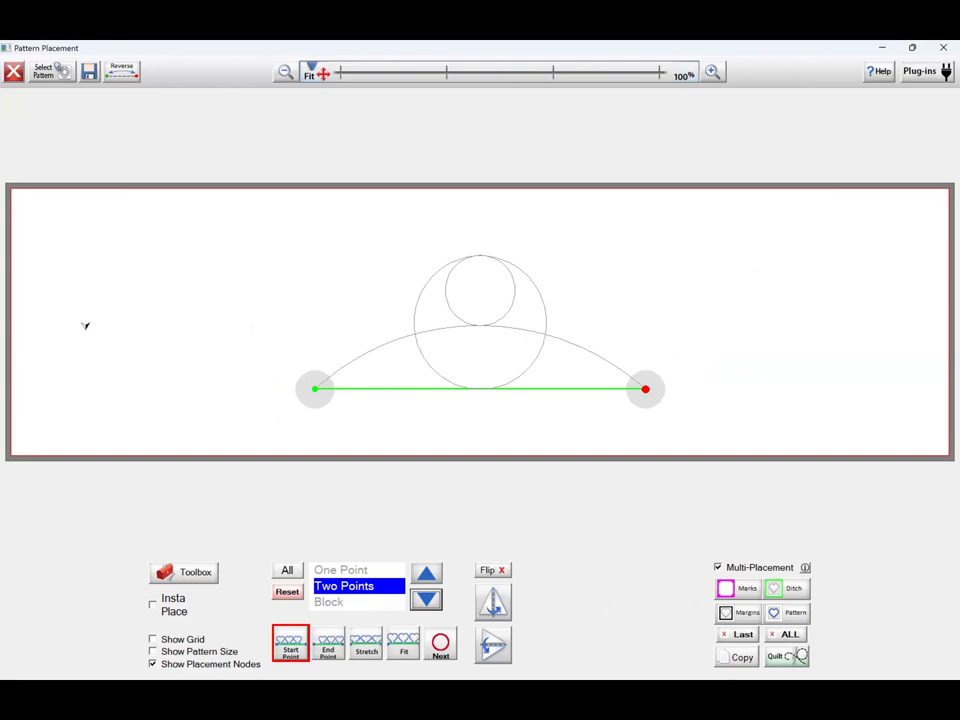
left_click(127, 370)
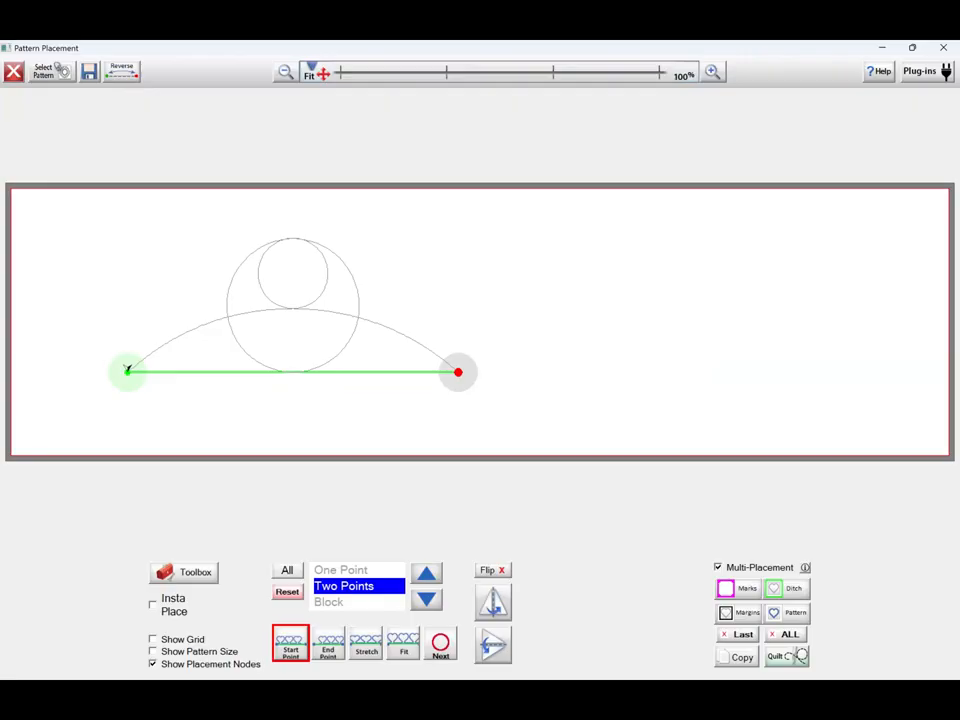
left_click(366, 644)
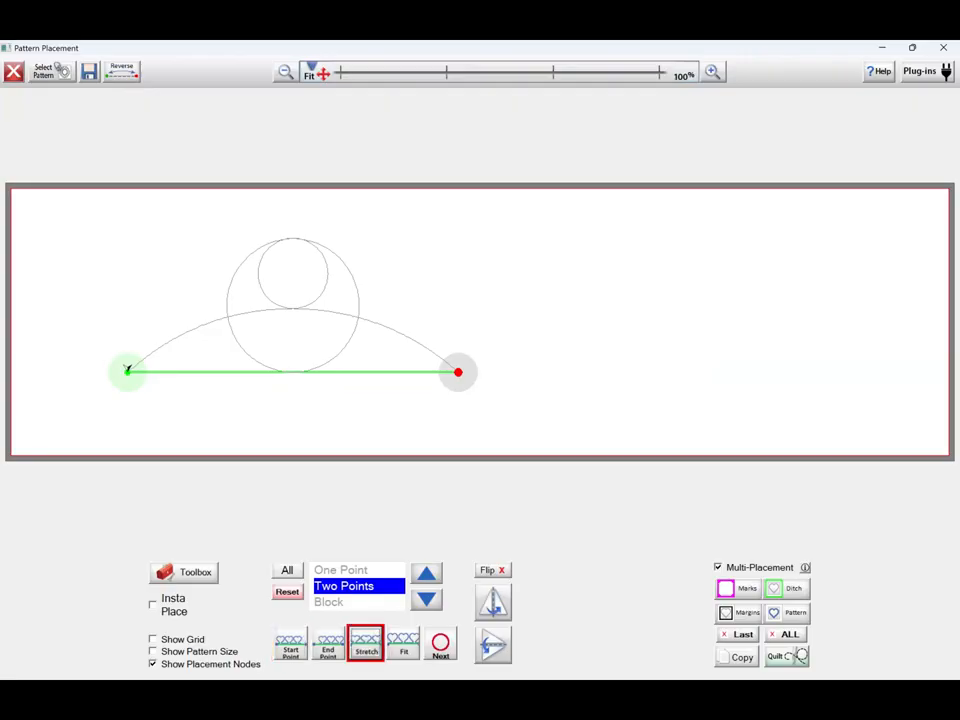
left_click(349, 369)
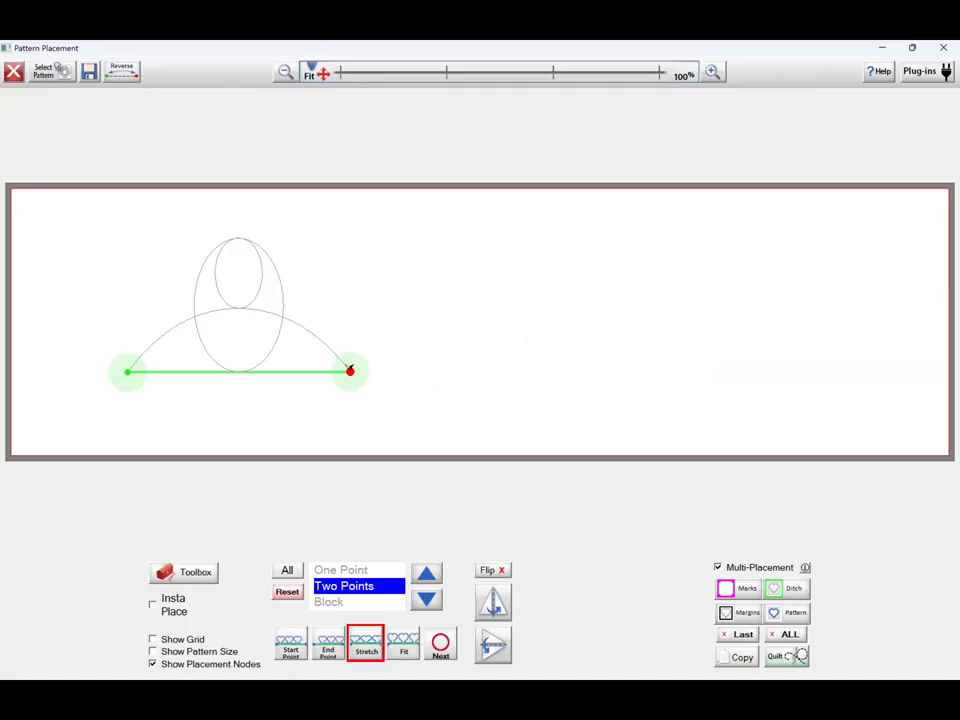
Step: Turn on the pattern size display, fit the pattern proportionally between its two points and commit it to start the adjoining repeat
left_click(154, 651)
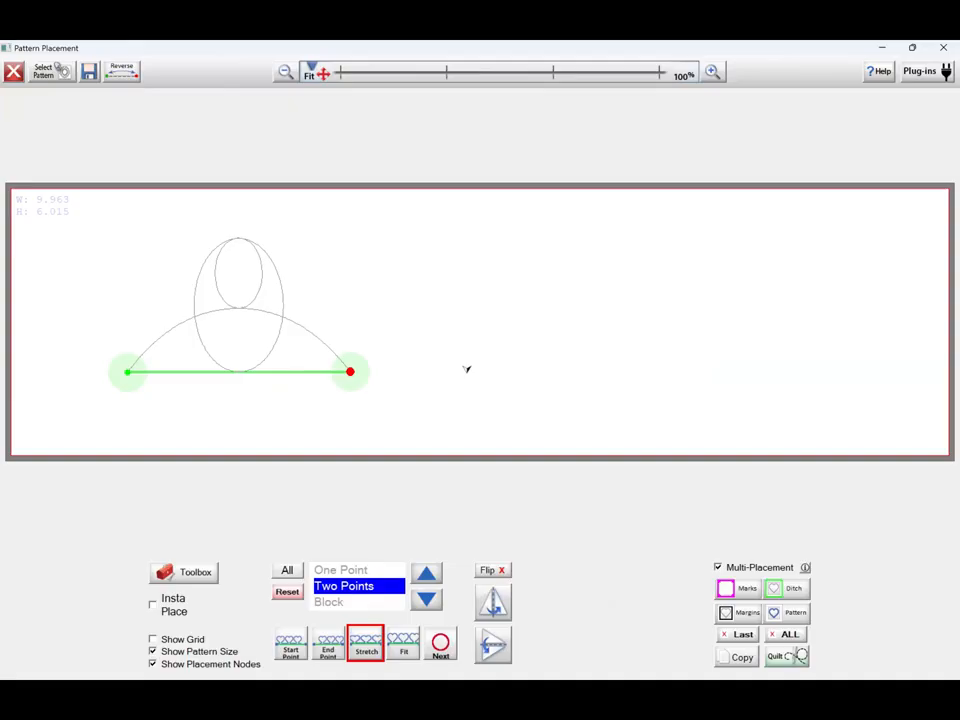
key("f")
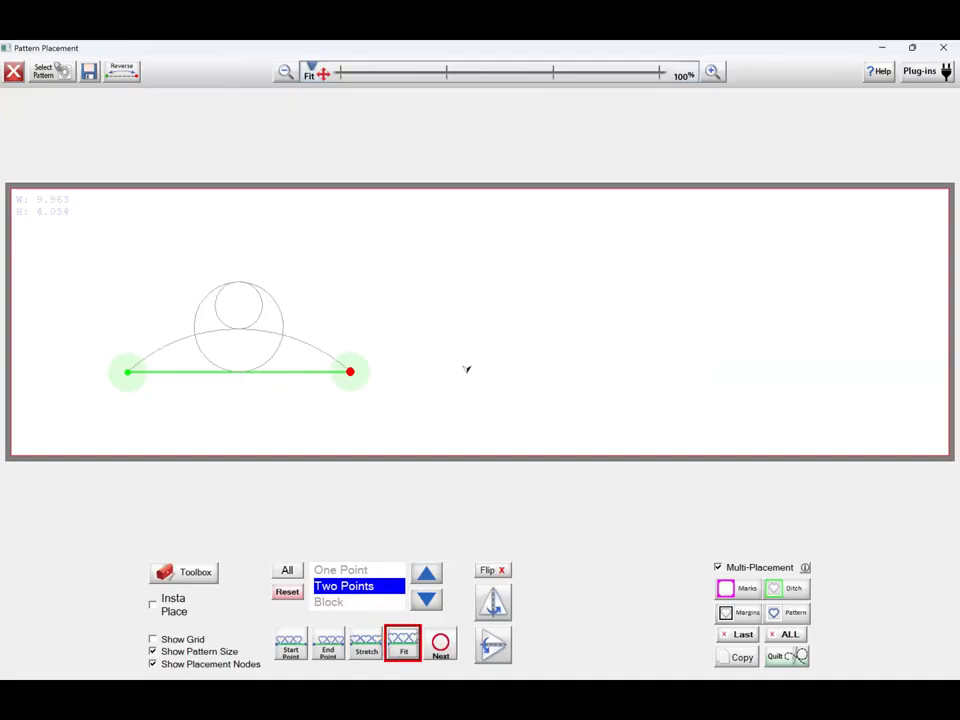
key("s")
key("f")
key("n")
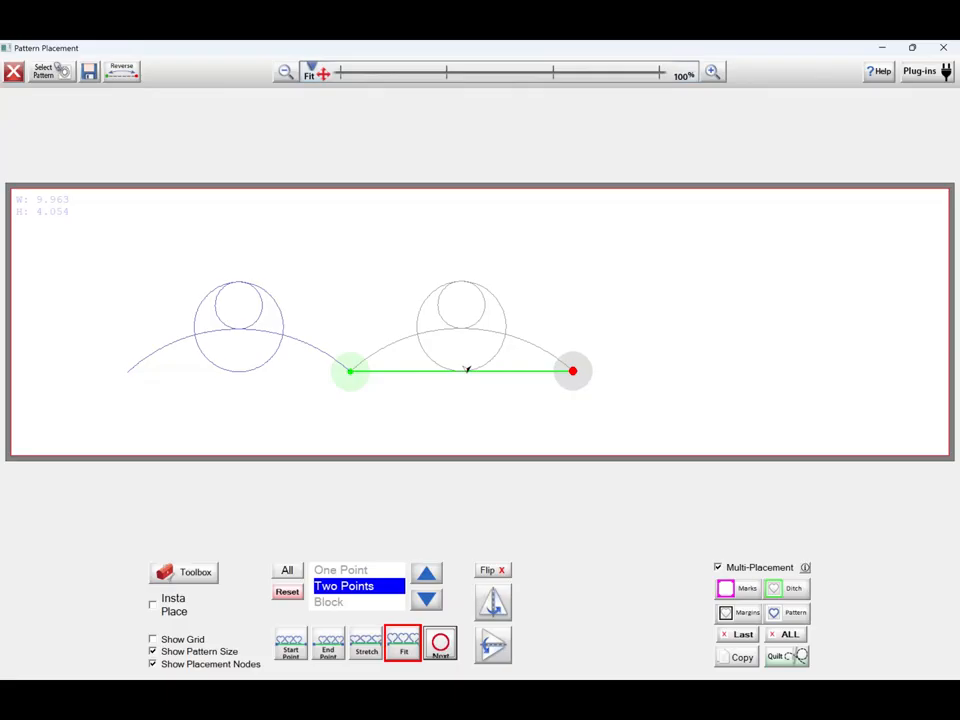
Step: Select the saved test.gpf from the Patterns folder as the current pattern
left_click(52, 72)
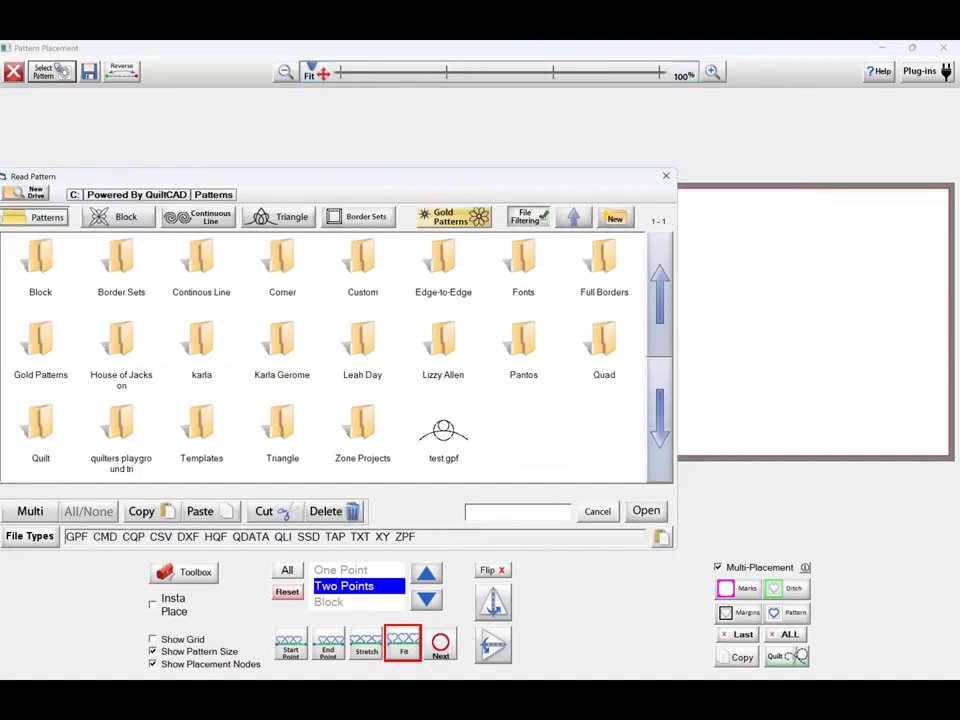
double_click(443, 432)
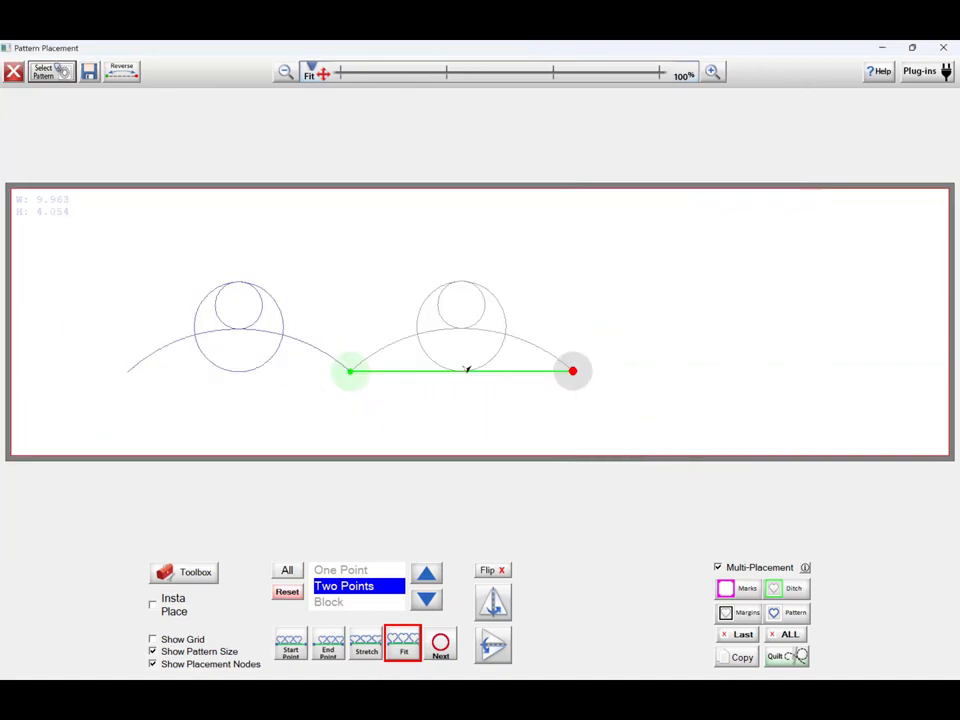
Step: Reset the pattern placement and load test.gpf from the main Patterns folder as the current pattern again
left_click(287, 592)
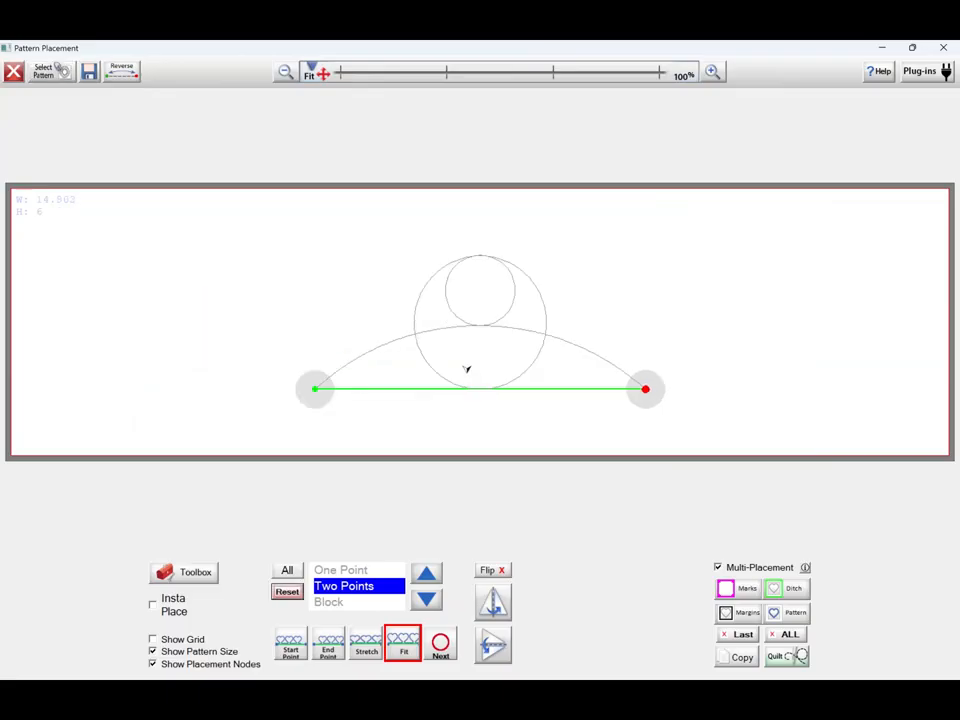
left_click(51, 72)
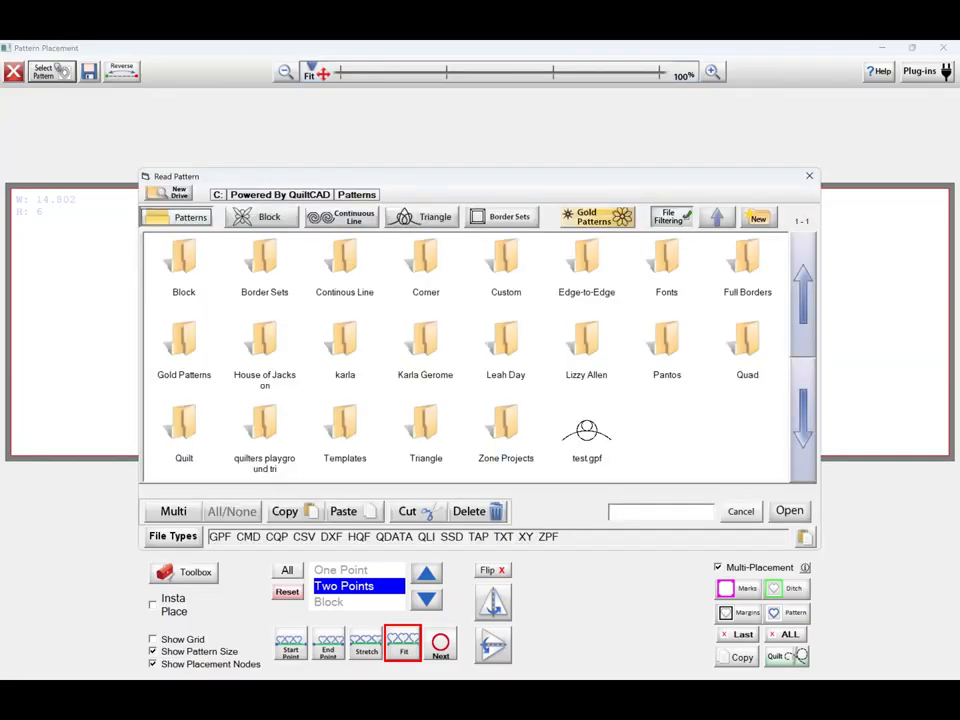
left_click(587, 440)
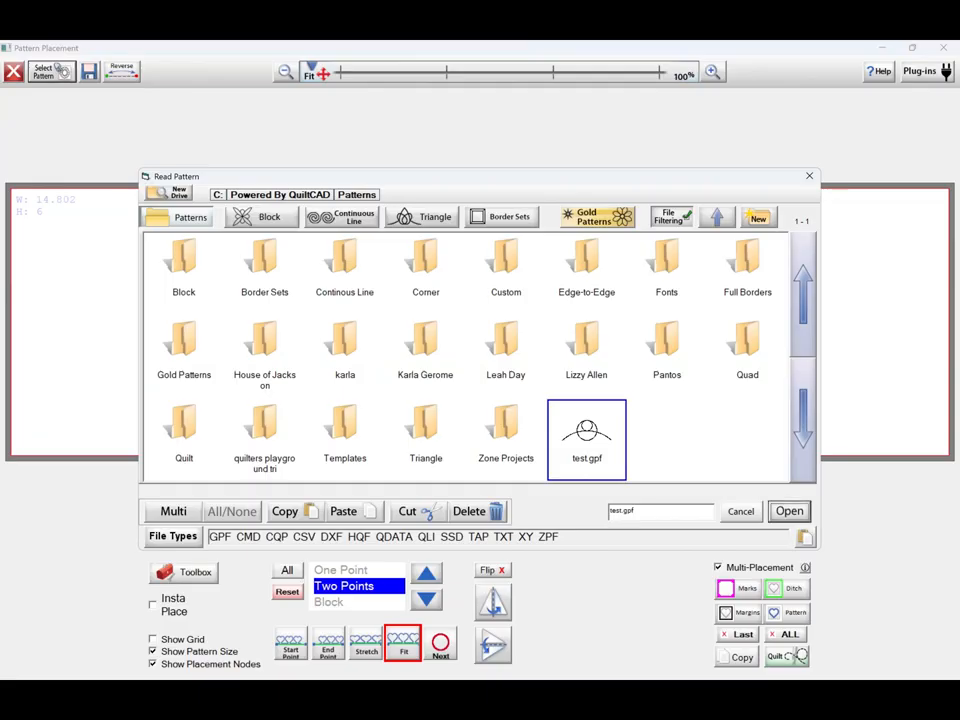
double_click(590, 384)
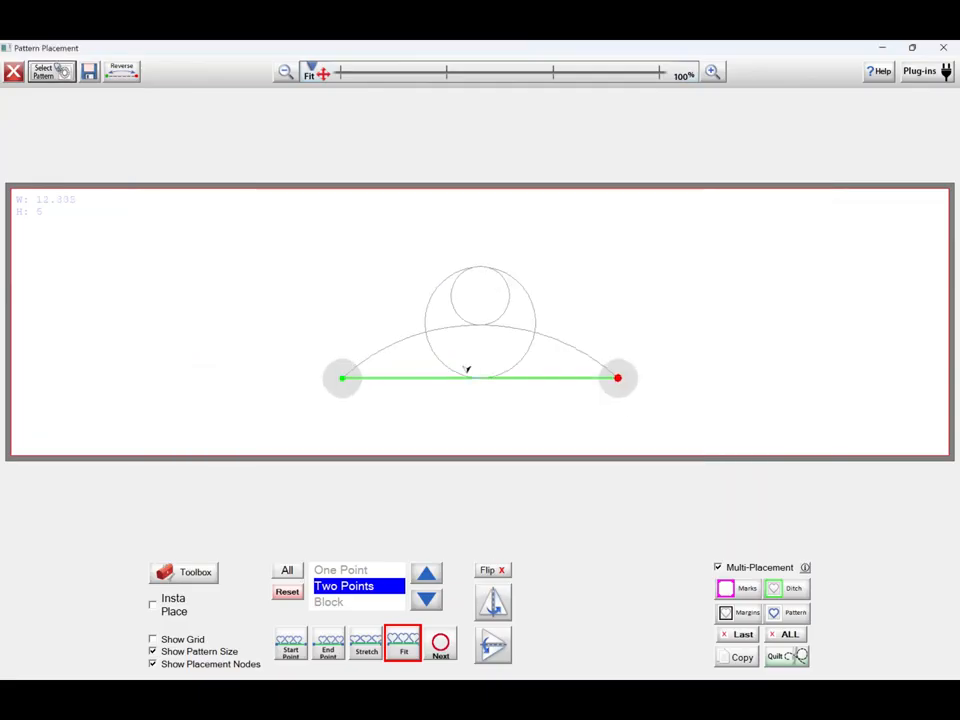
Step: Stretch the pattern between start and end points about 5 units apart, just left of the quilt area's centre
left_click(220, 352)
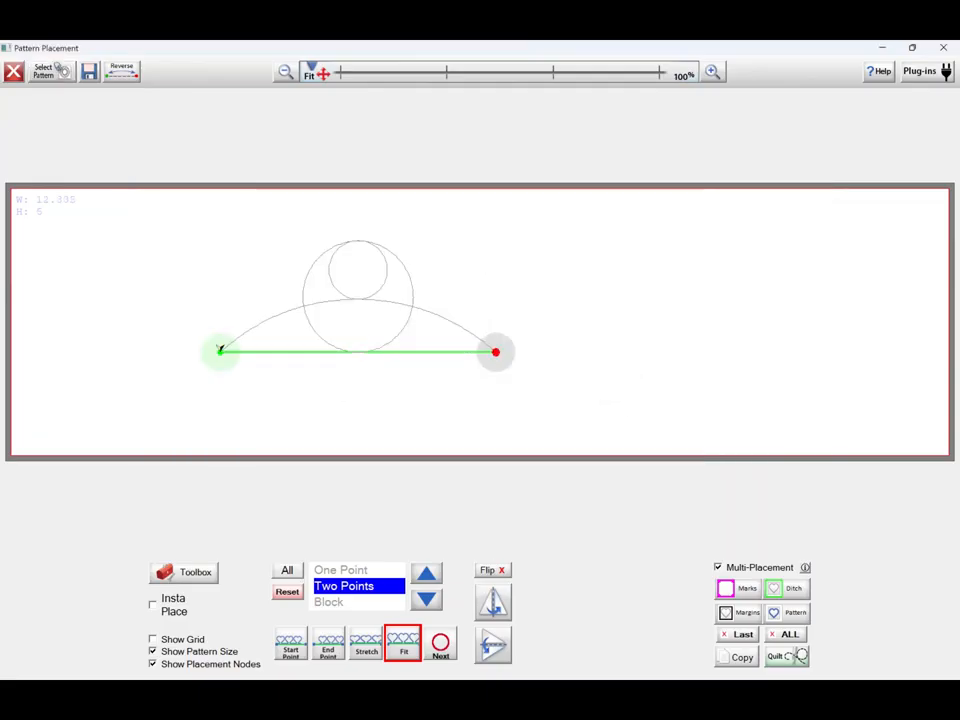
left_click(537, 345)
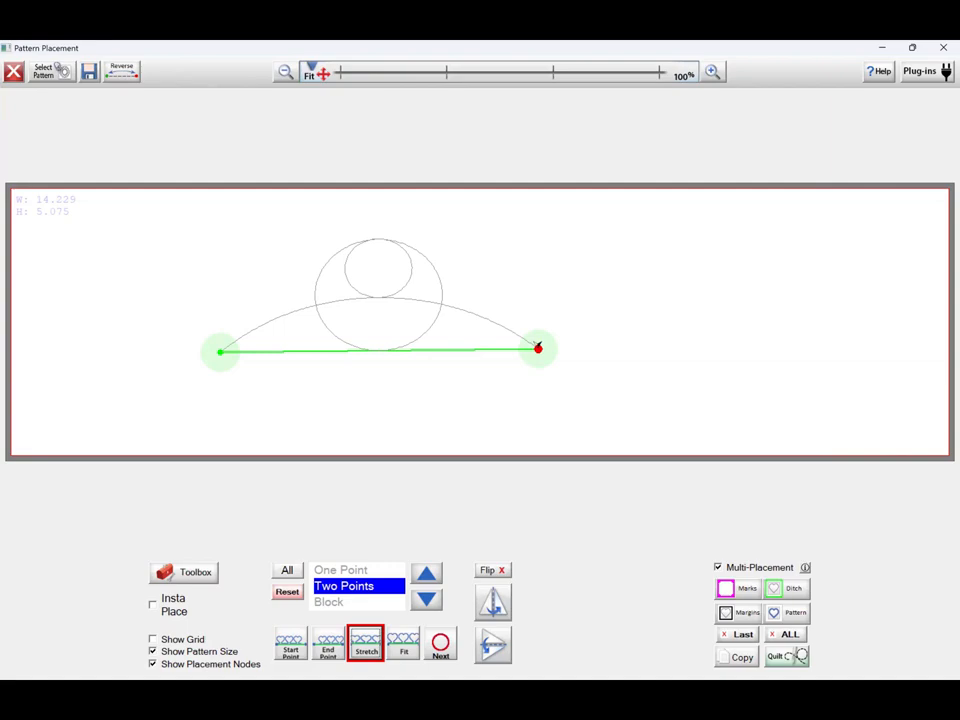
left_click(330, 391)
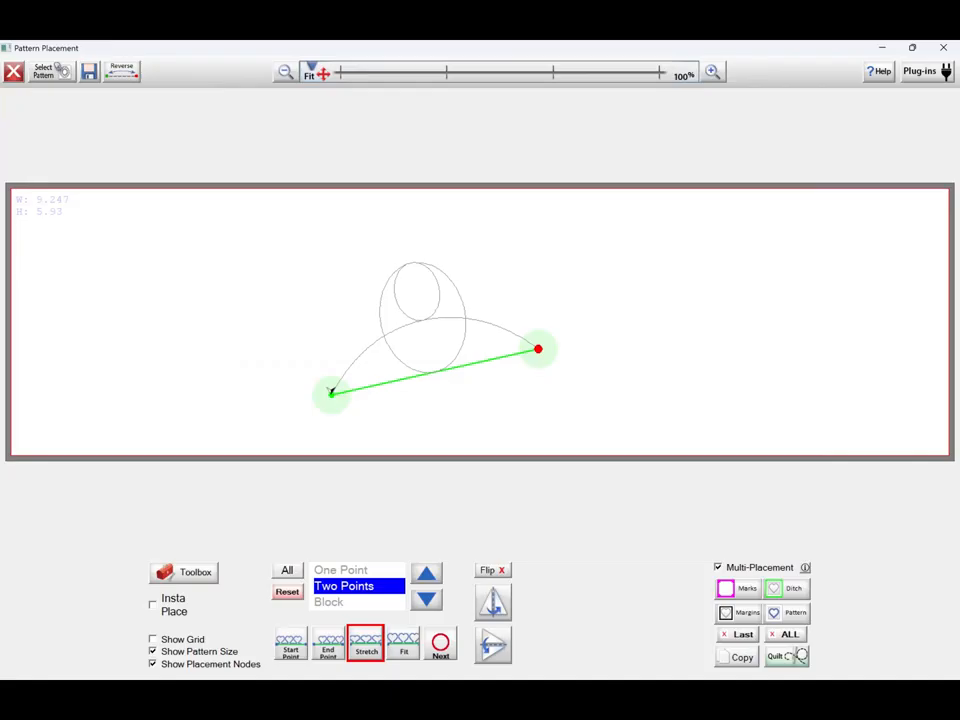
left_click(442, 385)
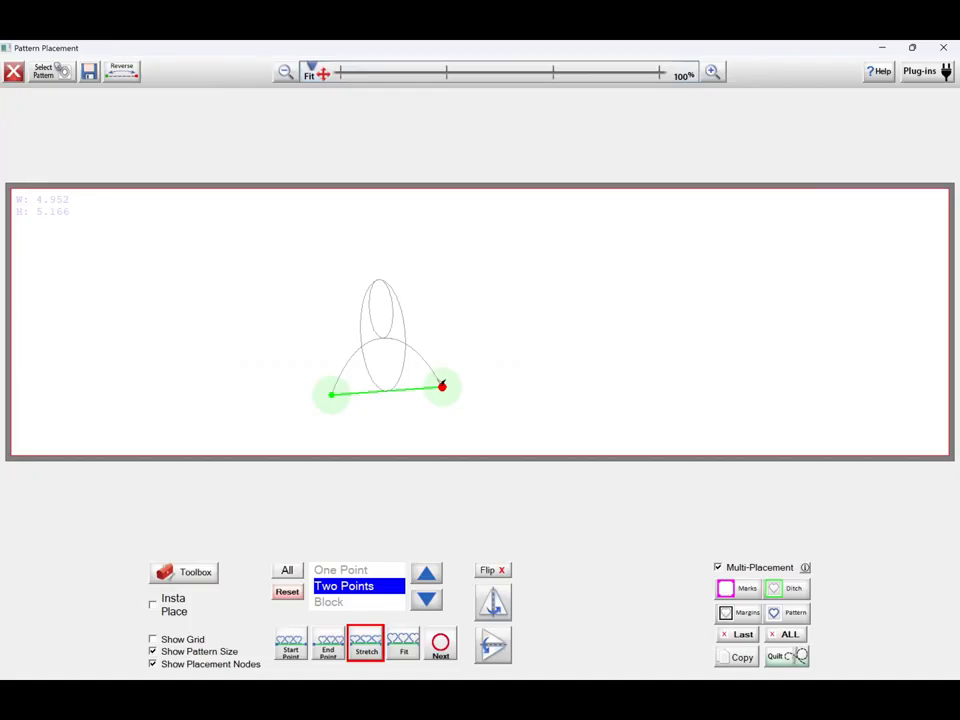
Step: Show the grid, move the start point slightly lower and reposition the end point to bring the pattern's baseline level with it
left_click(154, 639)
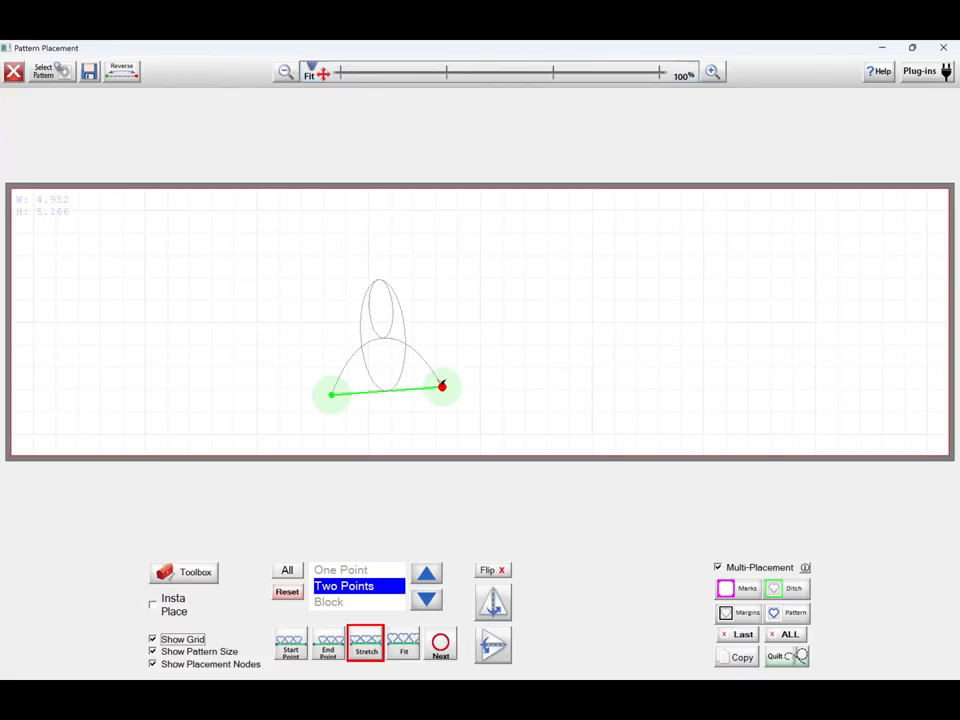
left_click_drag(324, 403, 323, 410)
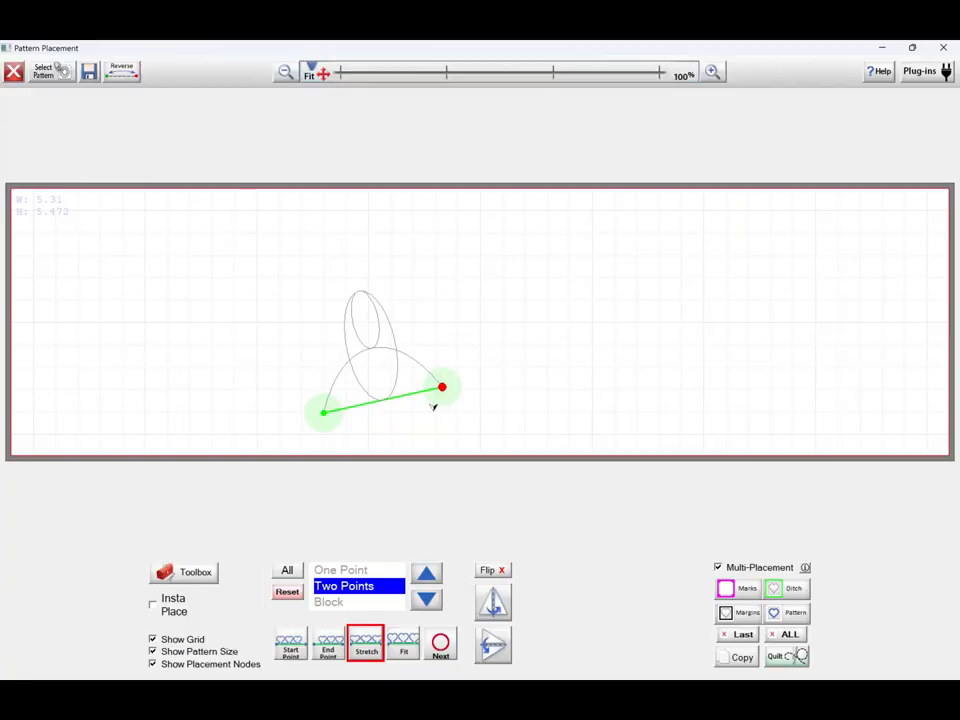
left_click_drag(433, 406, 434, 410)
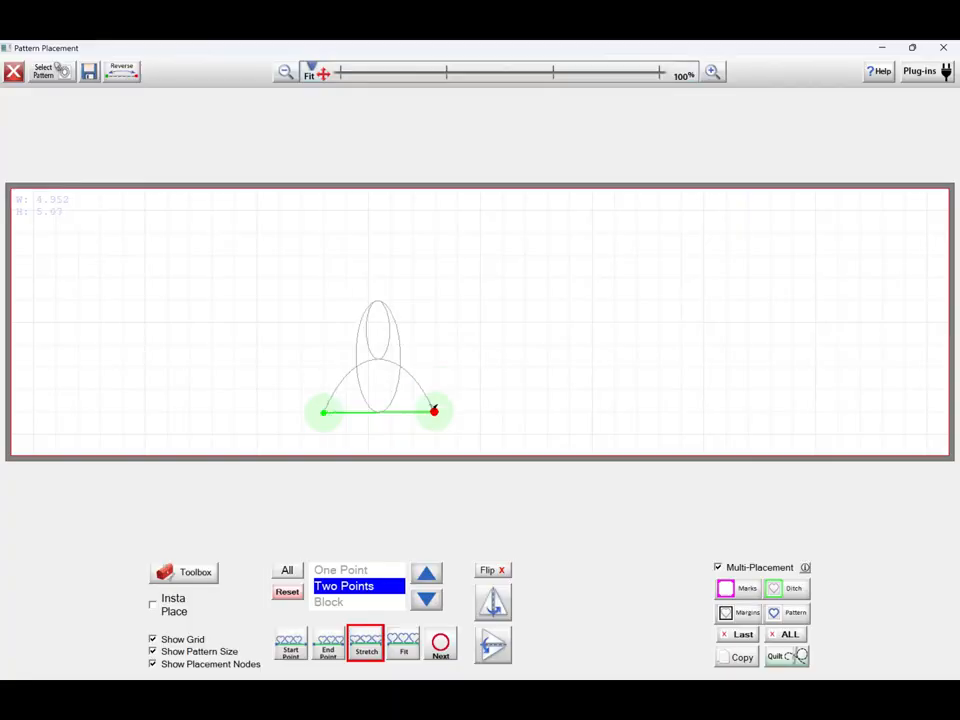
left_click(530, 406)
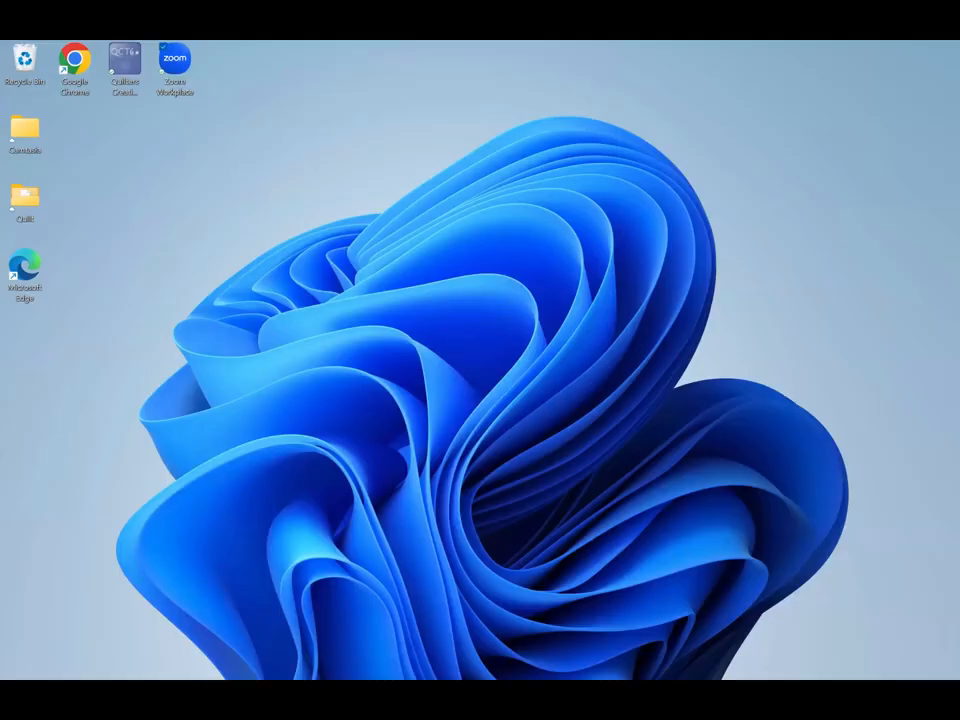
Step: Switch to Media Player and play the Triangles video, pausing to examine the quilted black triangle, the quilting settings and the stitch path
mouse_move(567, 664)
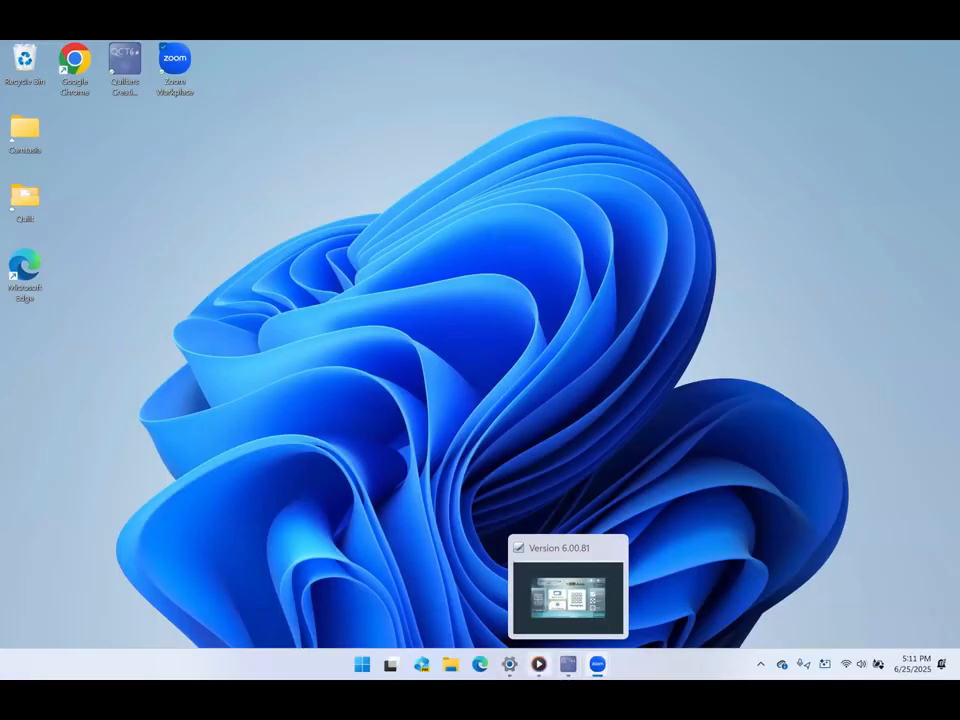
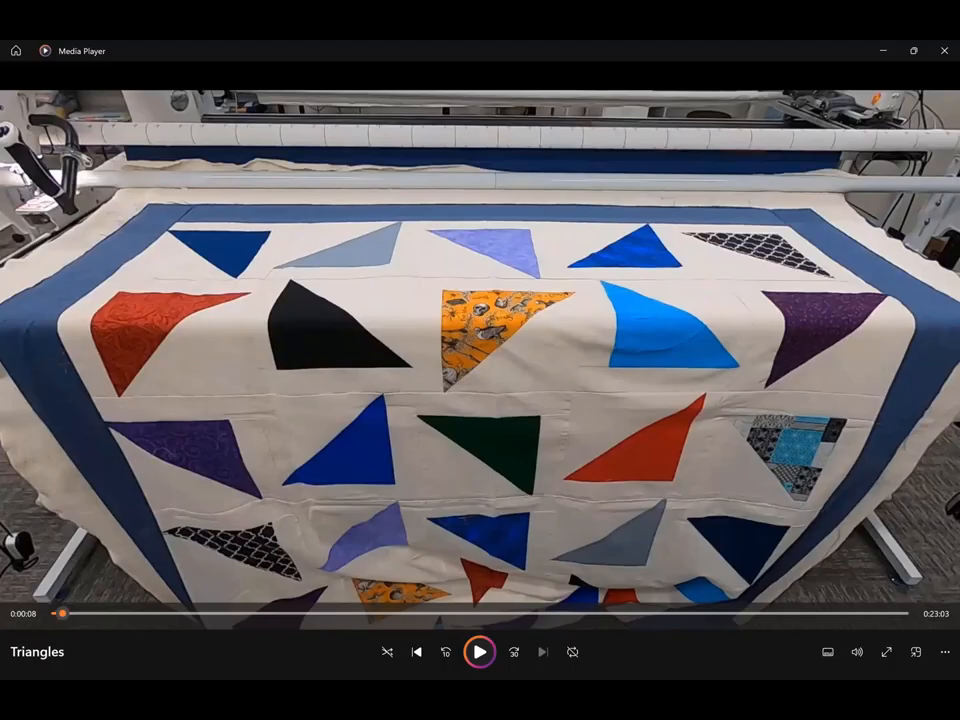
left_click(480, 652)
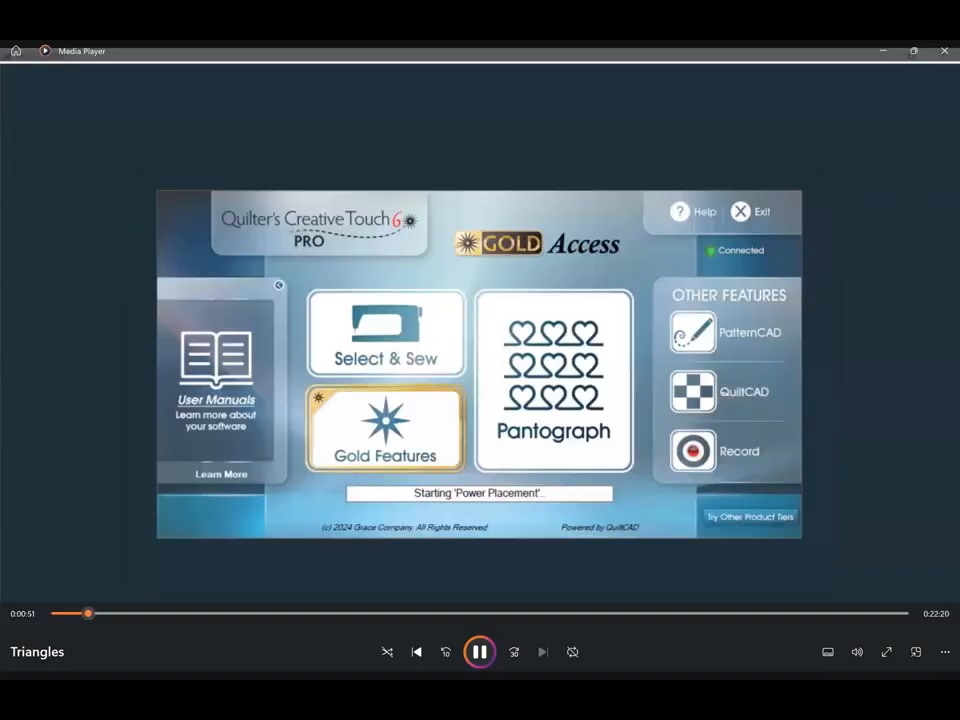
key("space")
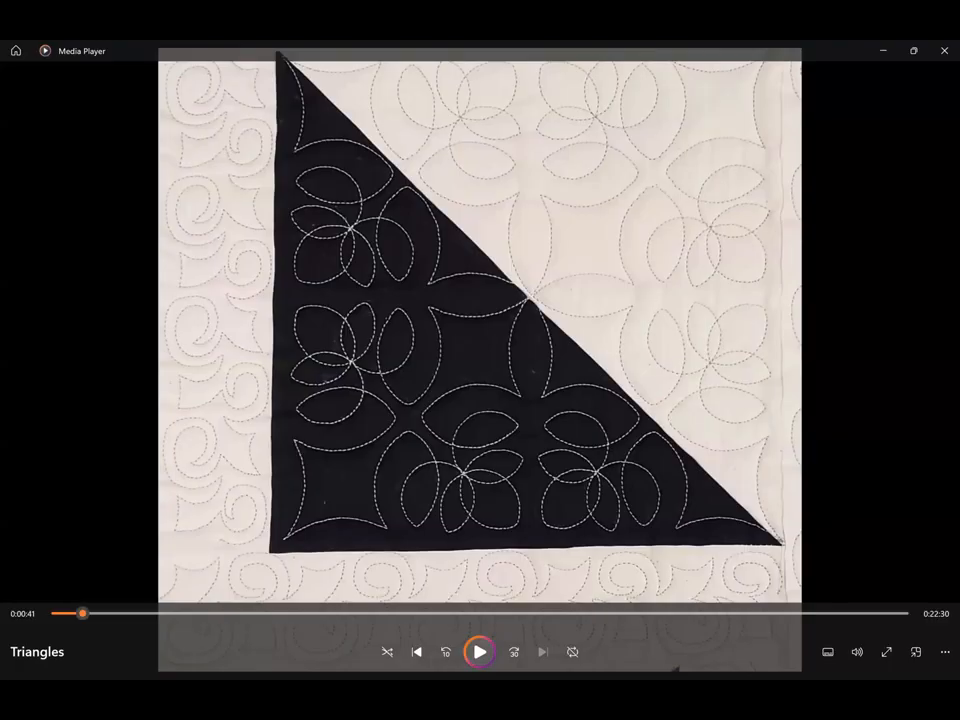
key("space")
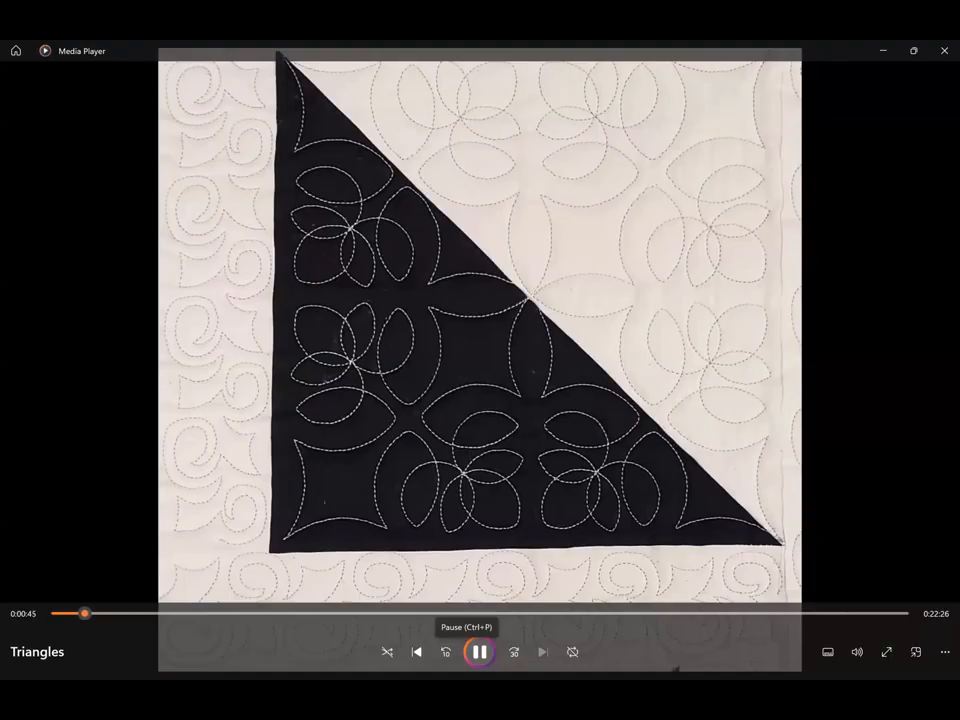
left_click(480, 652)
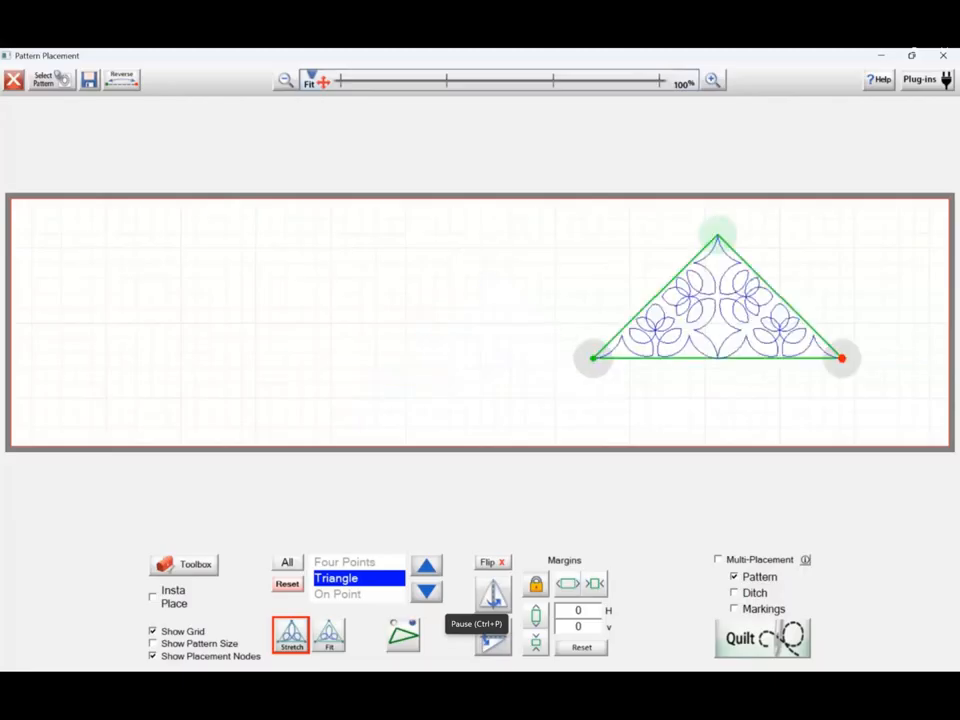
mouse_move(479, 651)
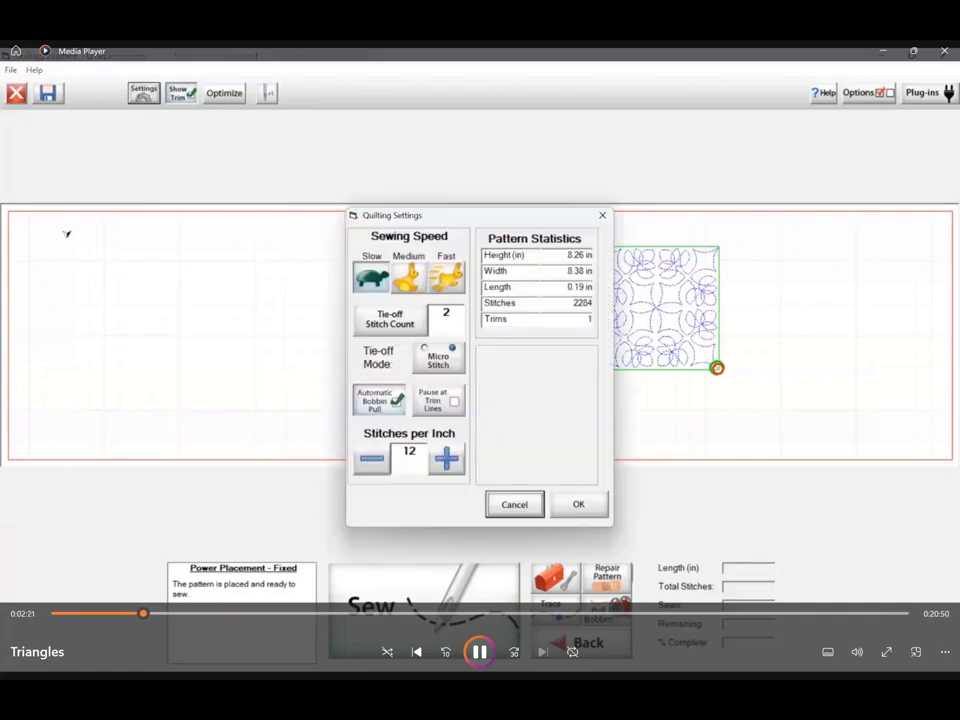
left_click(479, 651)
key("space")
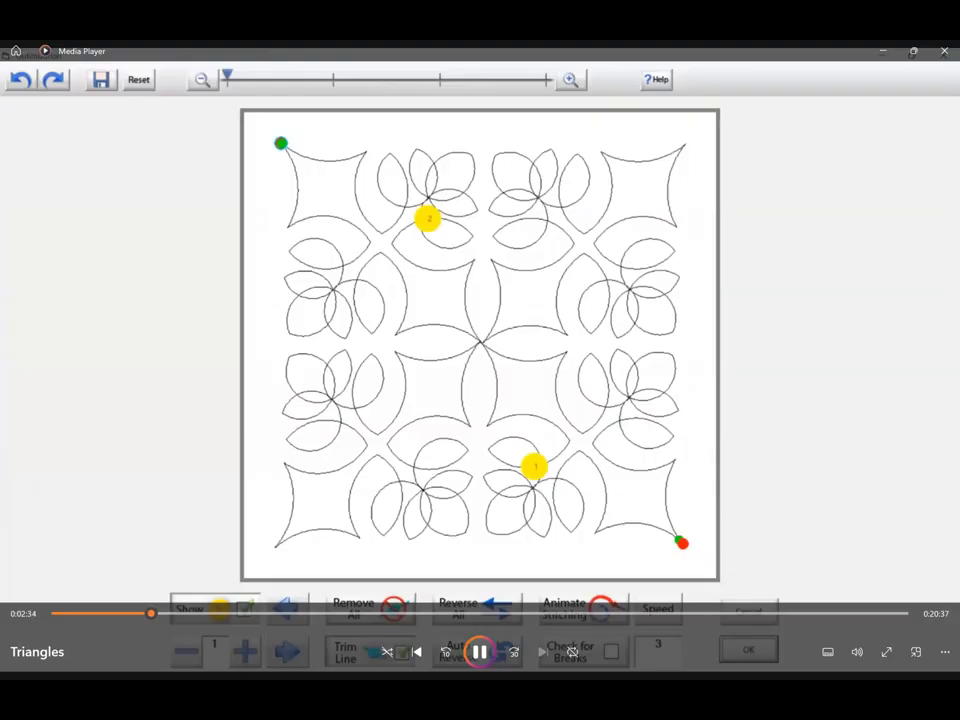
key("space")
left_click(480, 652)
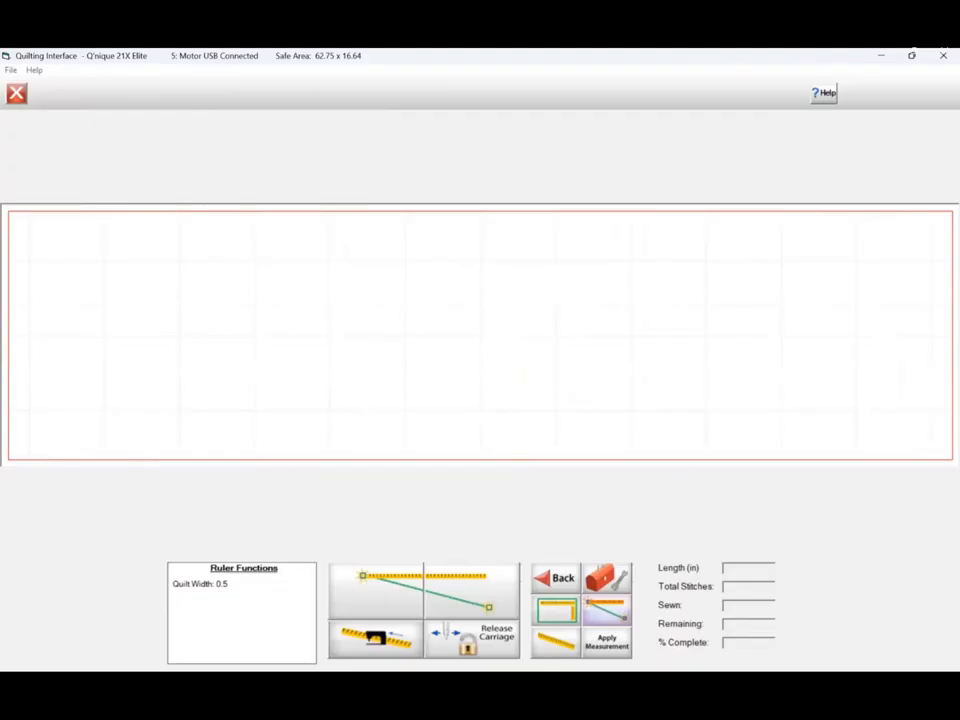
Step: Measure the sashing's width and height between its two corners and apply the measurement to the pantograph area
left_click(376, 591)
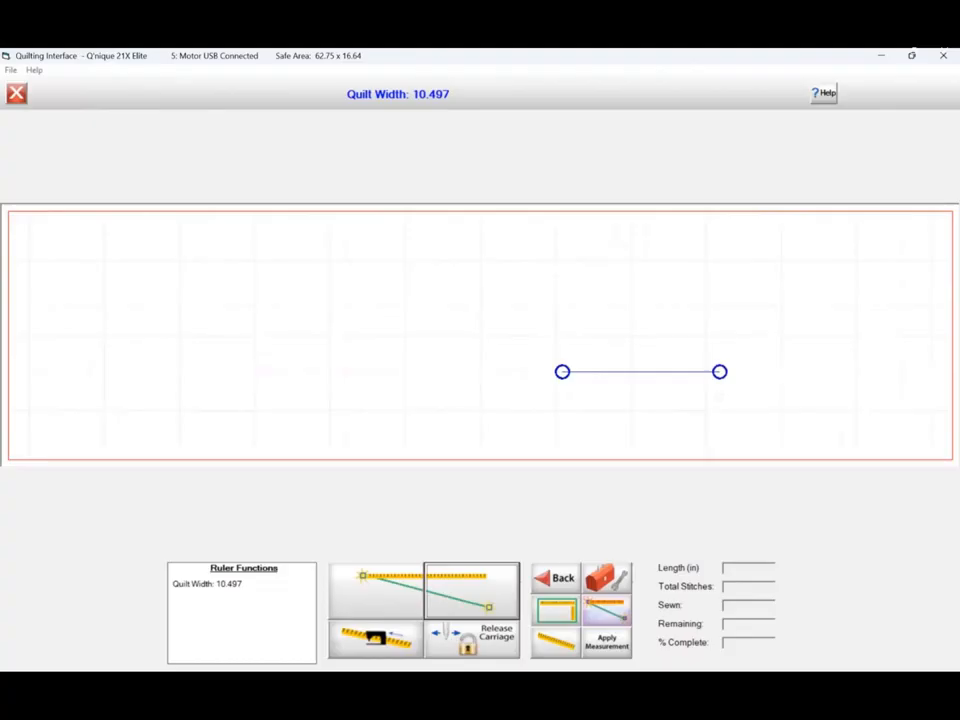
left_click(557, 610)
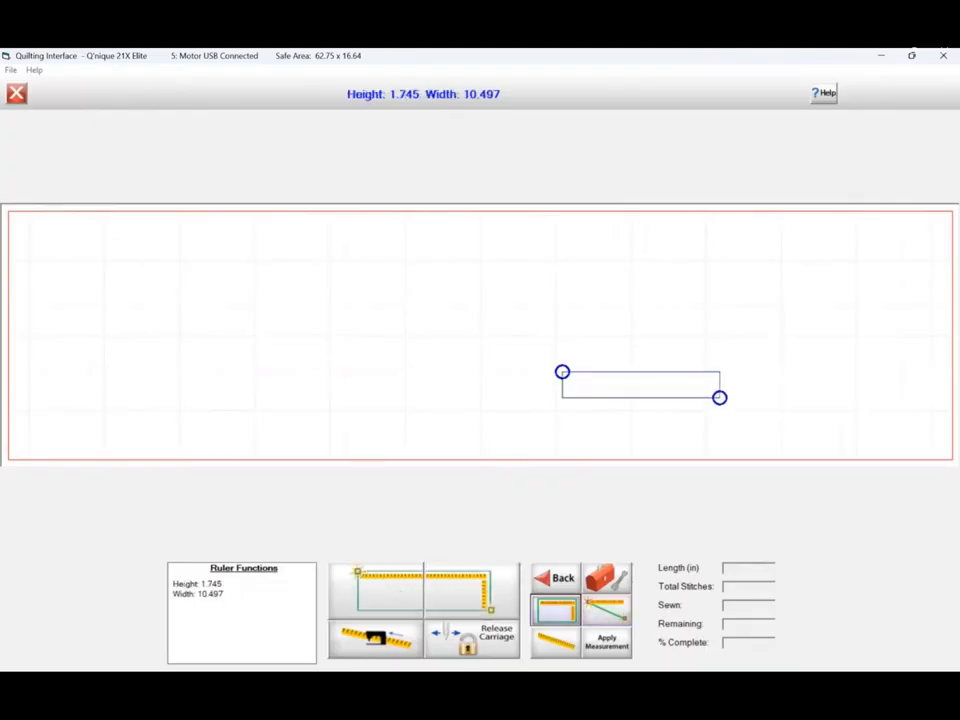
left_click(606, 640)
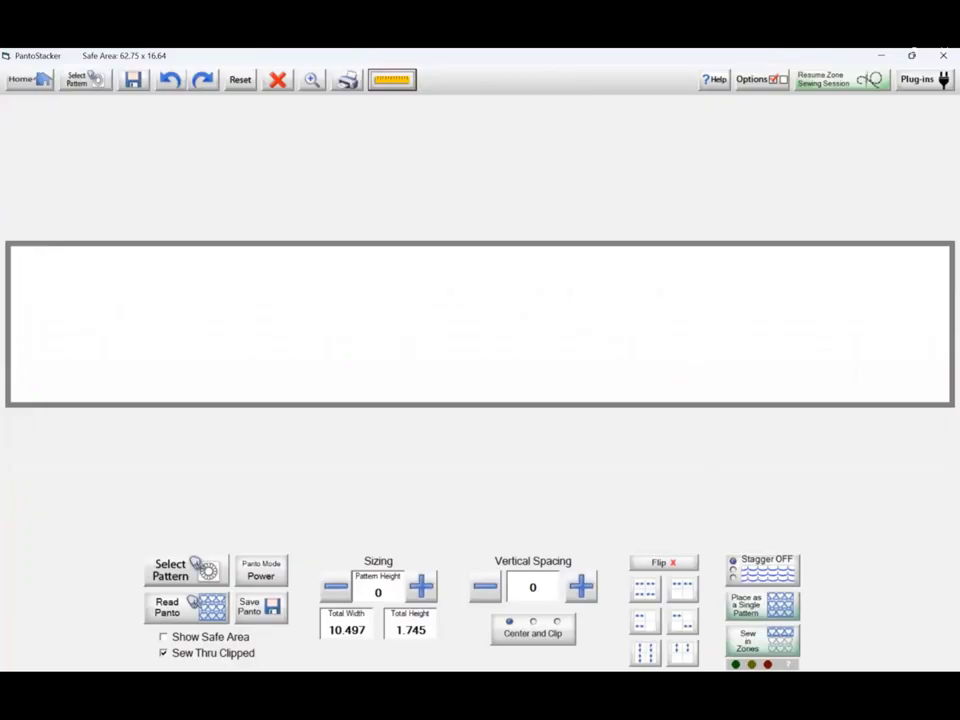
Step: Load paisley petals.gpf from the Quilters Playground Tri folder, set its pantograph layout to Fit and Fill and place it as a single pattern
left_click(186, 571)
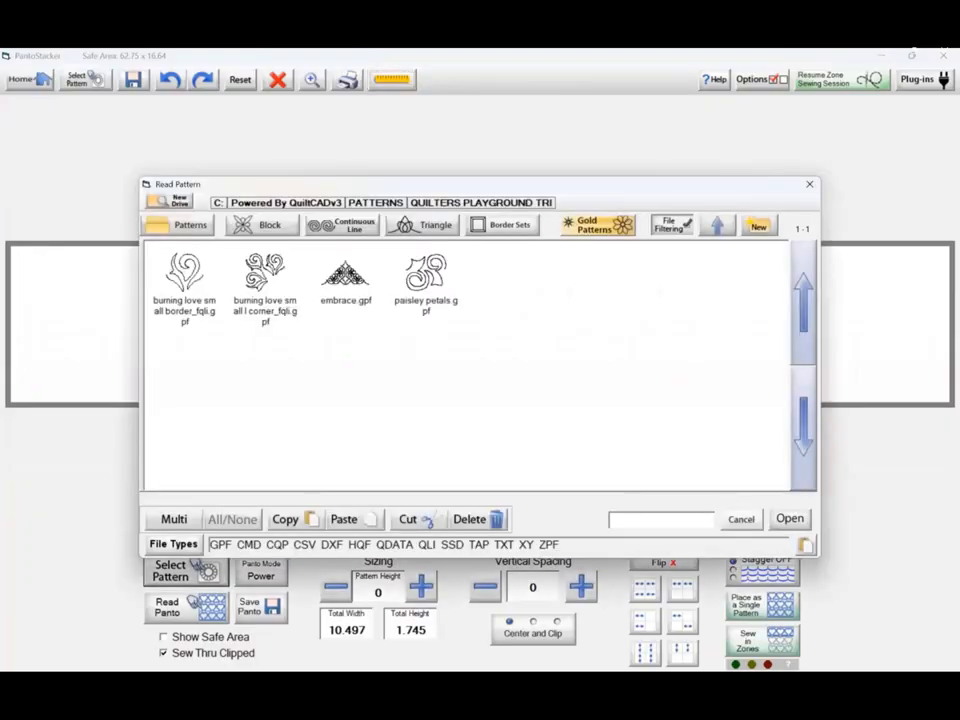
left_click(426, 282)
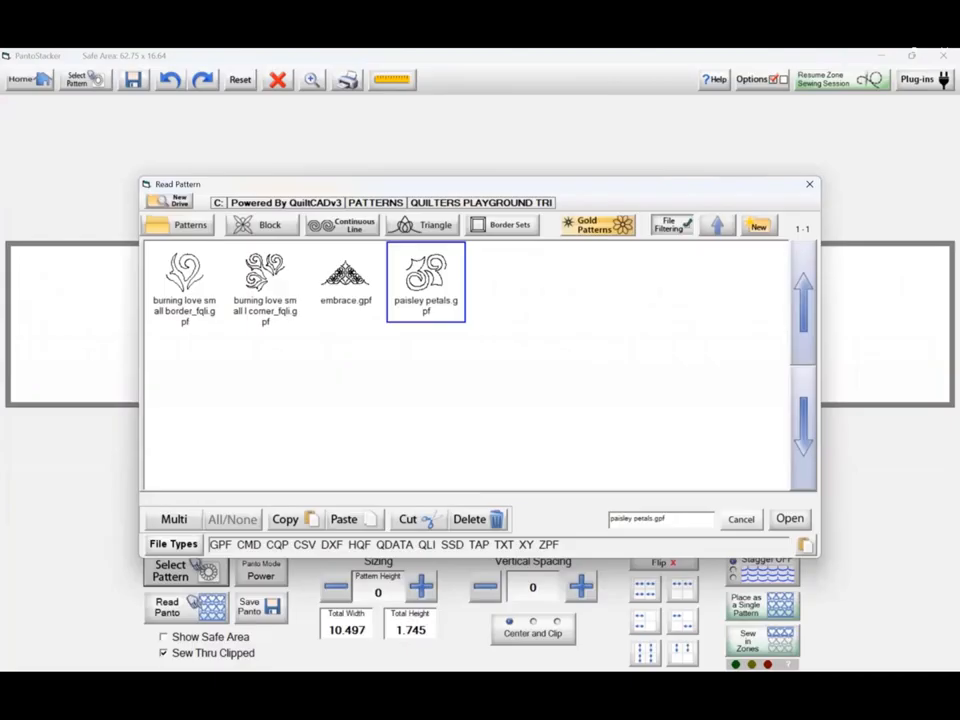
left_click(790, 519)
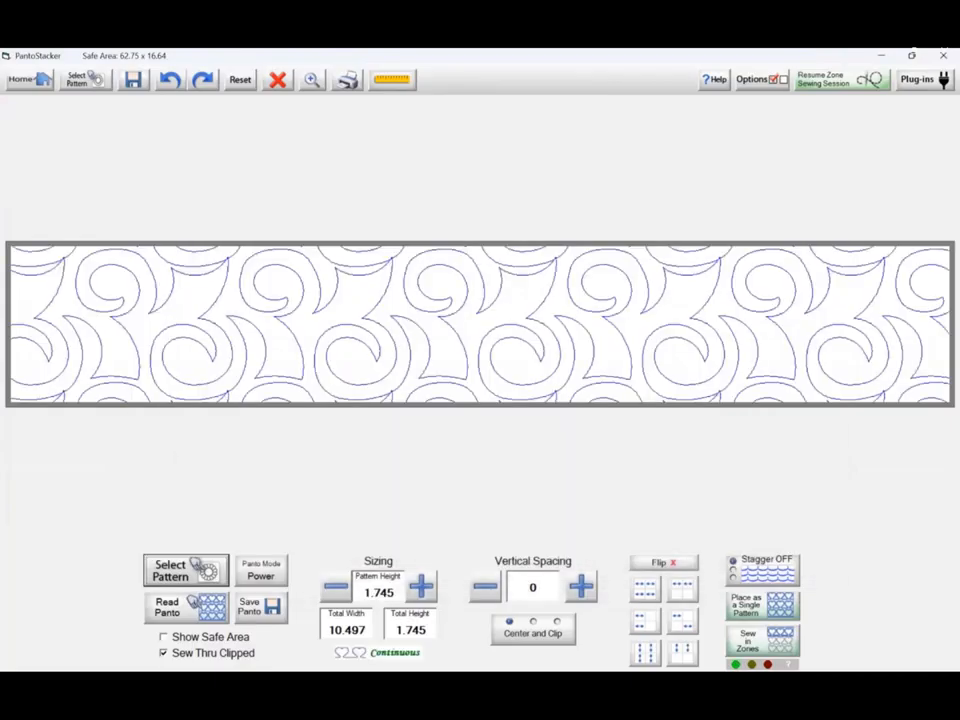
left_click(533, 630)
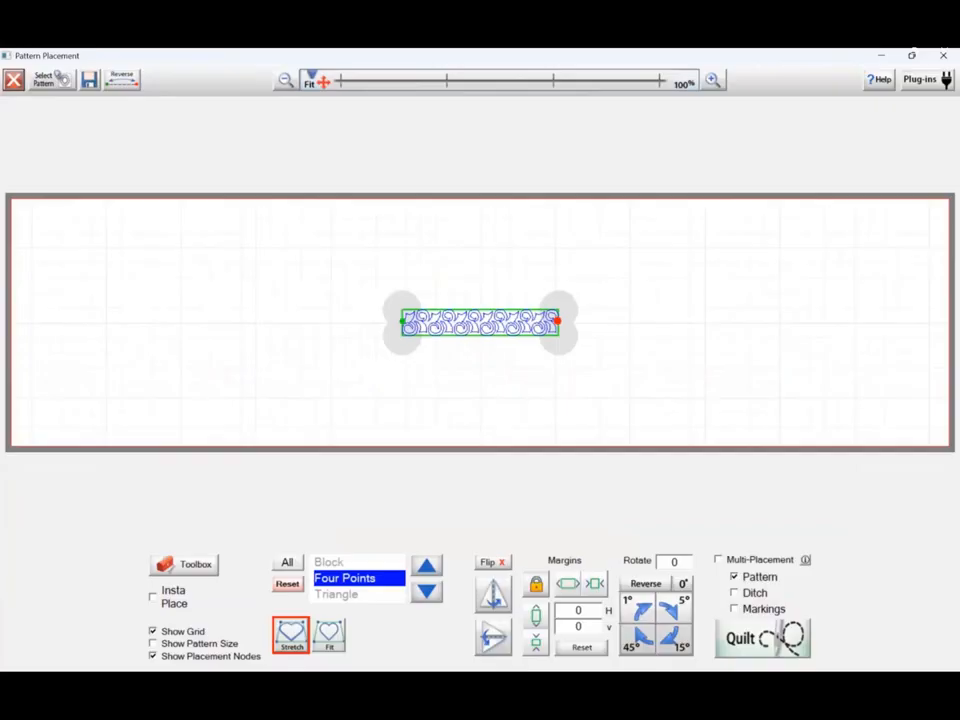
Step: Save the placed sashing pattern as "l sashing" in the Quilters Playground Tri folder
left_click(89, 80)
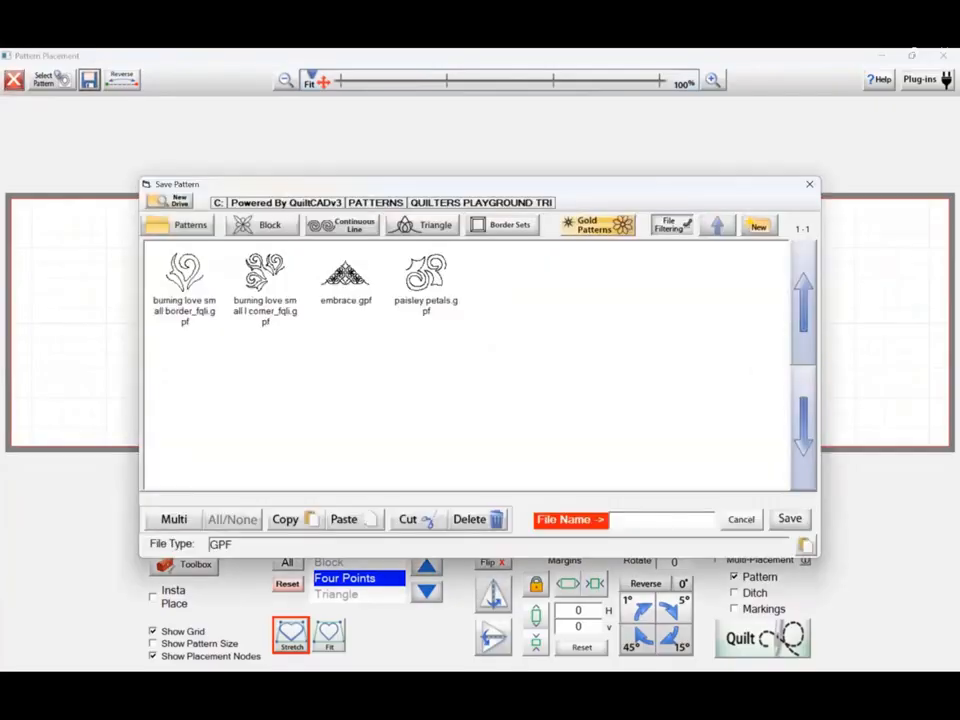
left_click(570, 519)
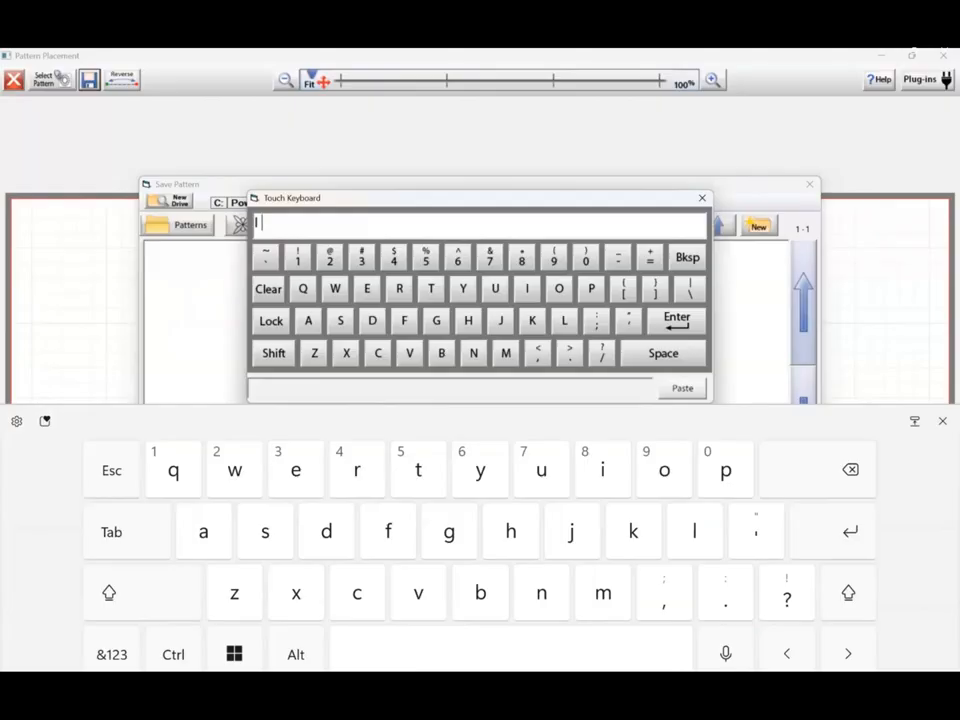
type("s")
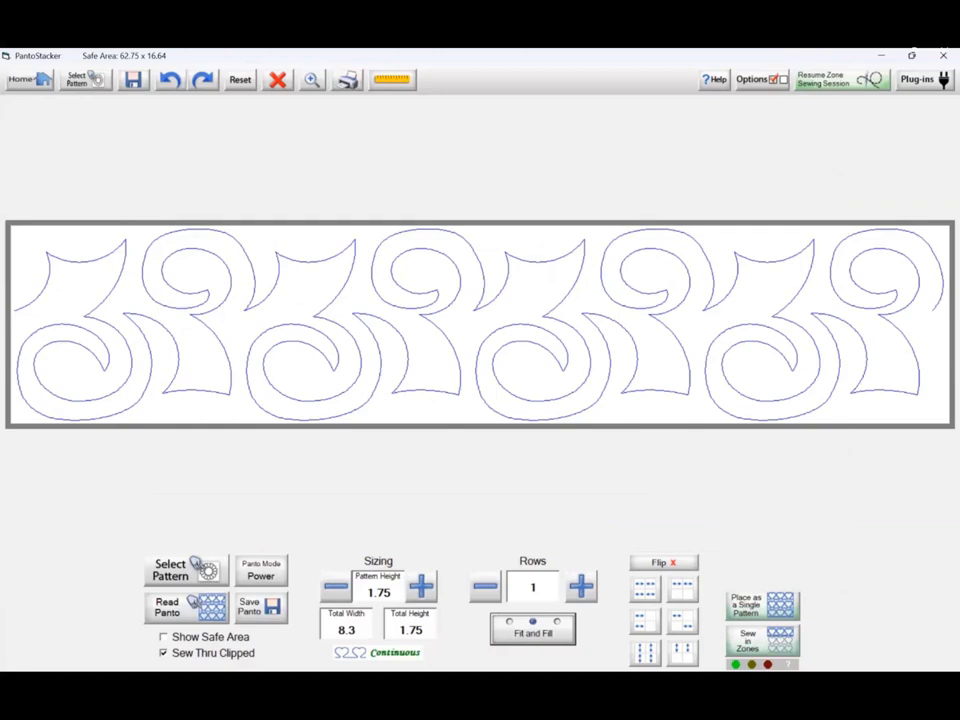
Step: Place the second sashing layout as a single pattern and save it as "s sashing" in the Quilters Playground Tri folder
left_click(762, 605)
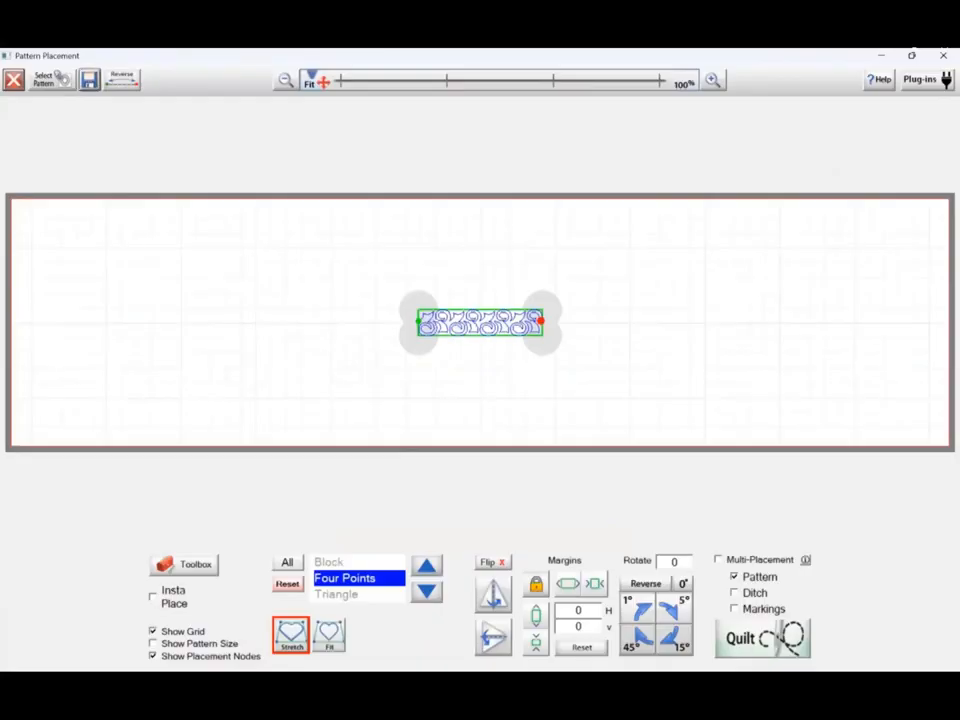
key("ctrl+s")
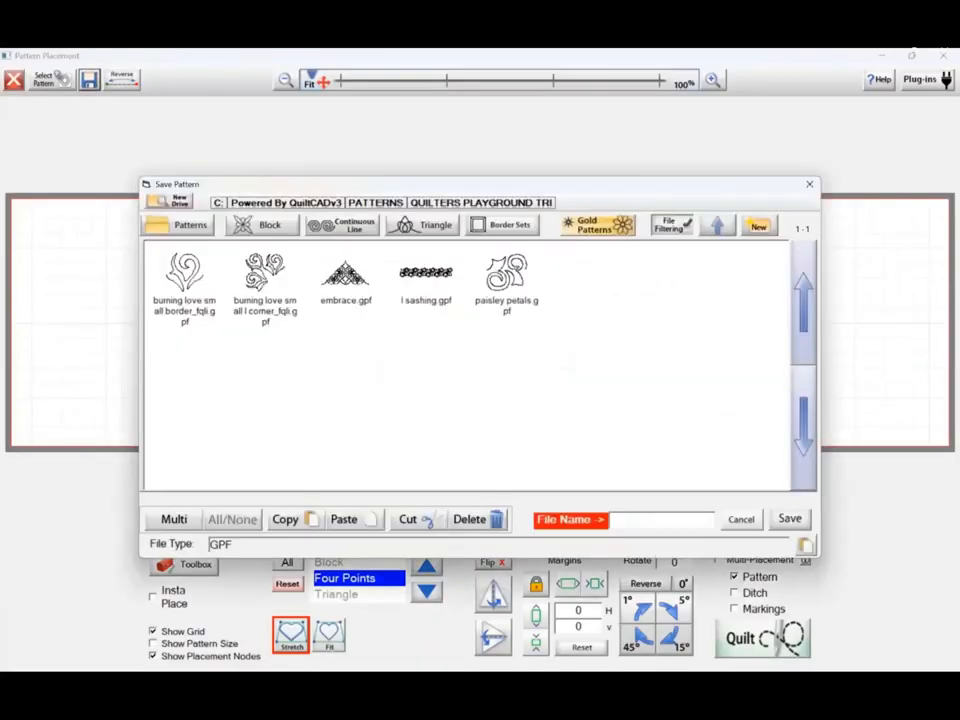
left_click(661, 520)
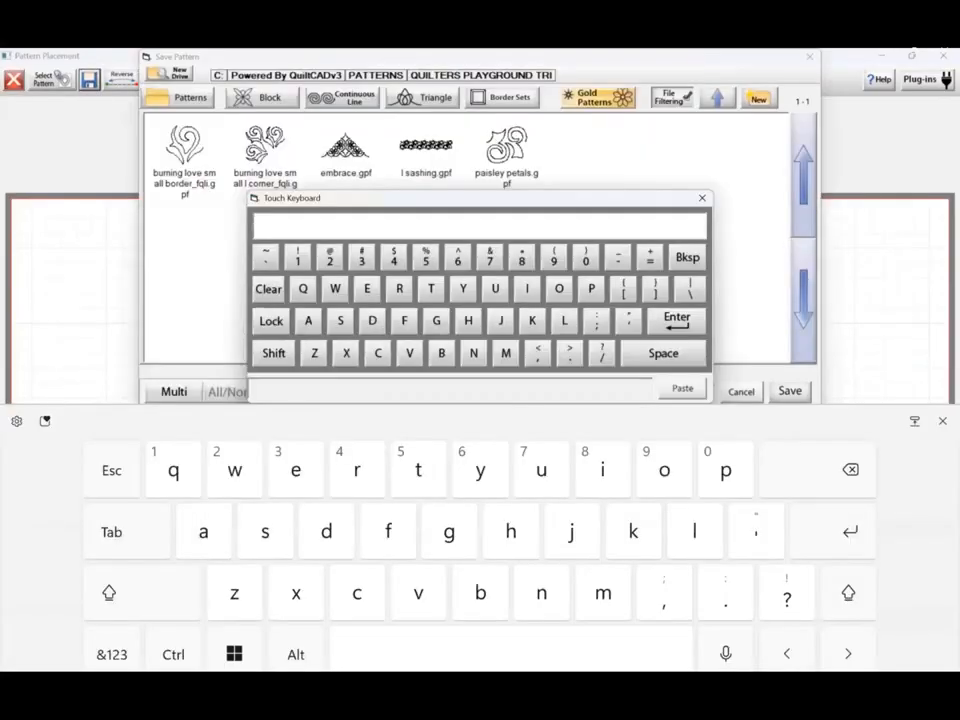
type("s s")
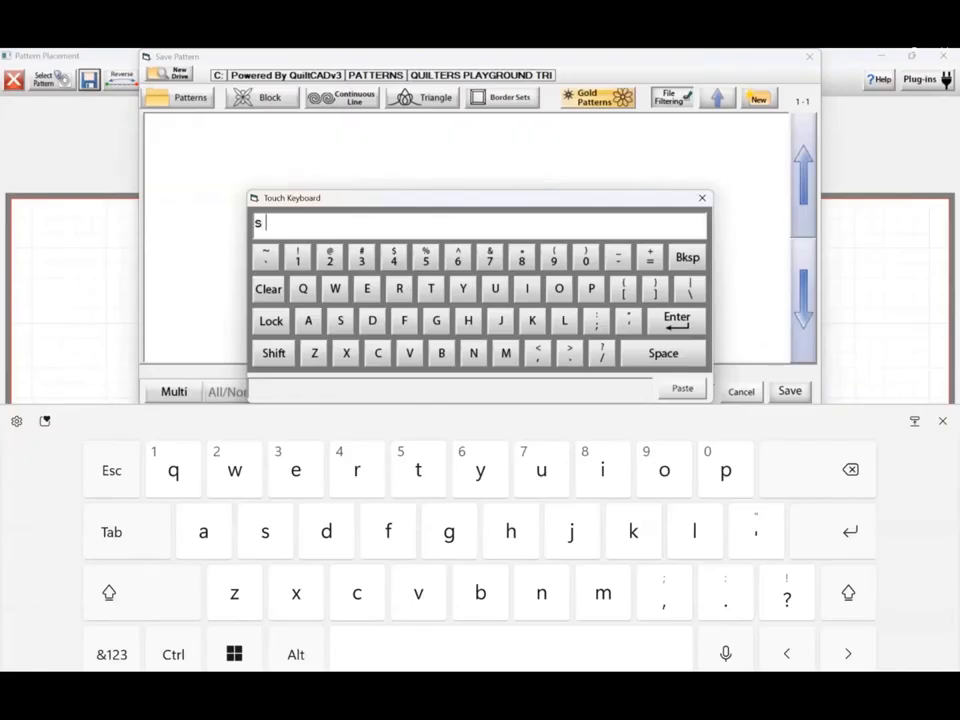
type("ashing")
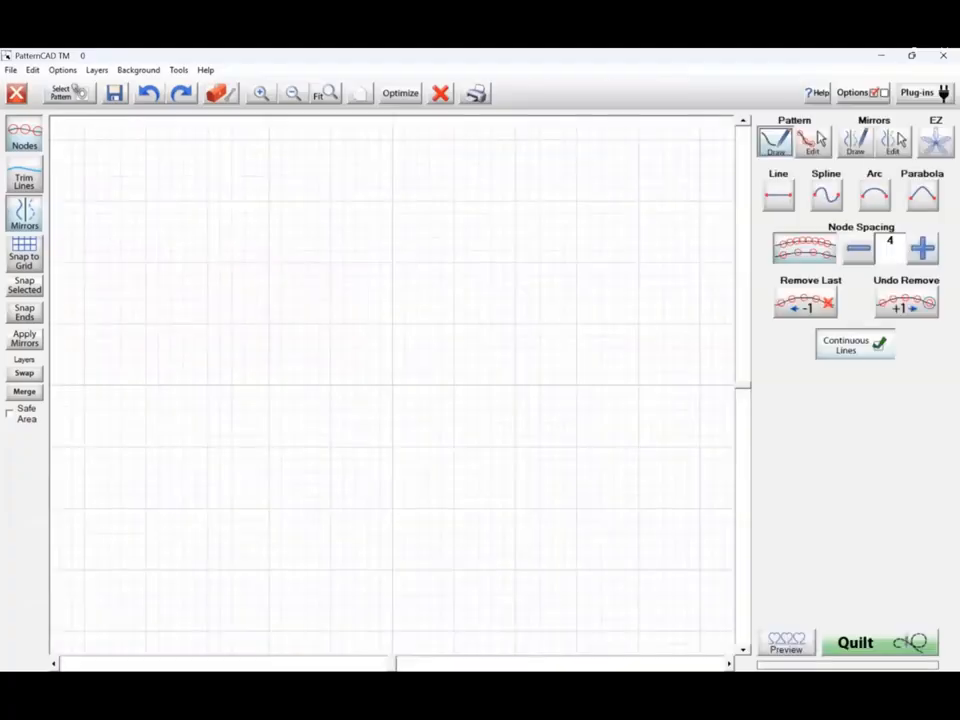
Step: Open l sashing.gpf from the Quilters Playground Tri folder in PatternCAD and hide its nodes to show the stitch lines
left_click(70, 93)
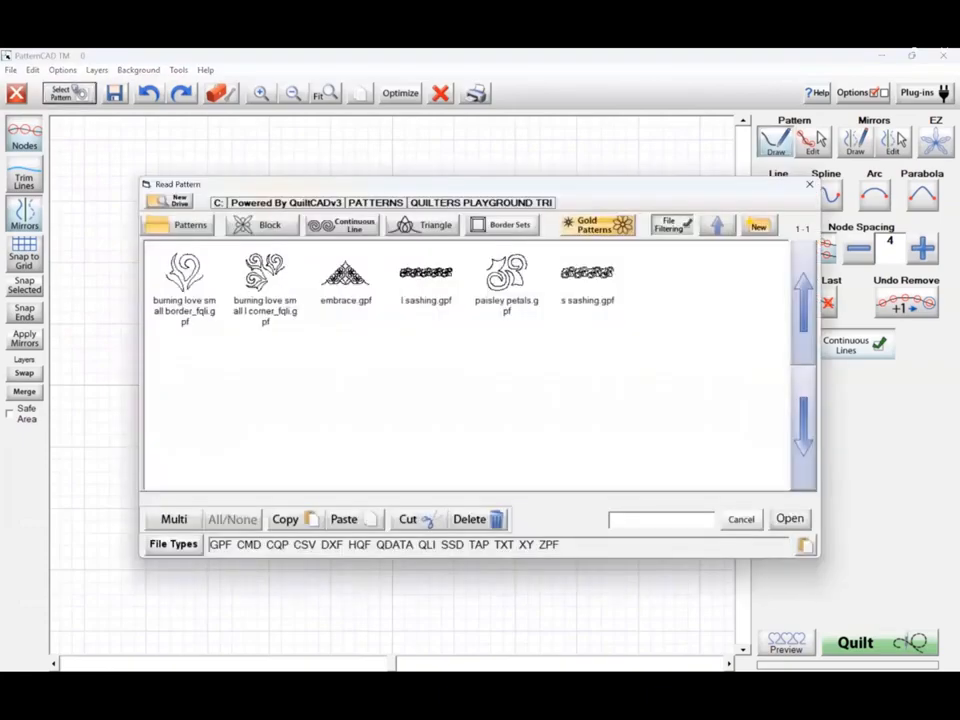
left_click(426, 281)
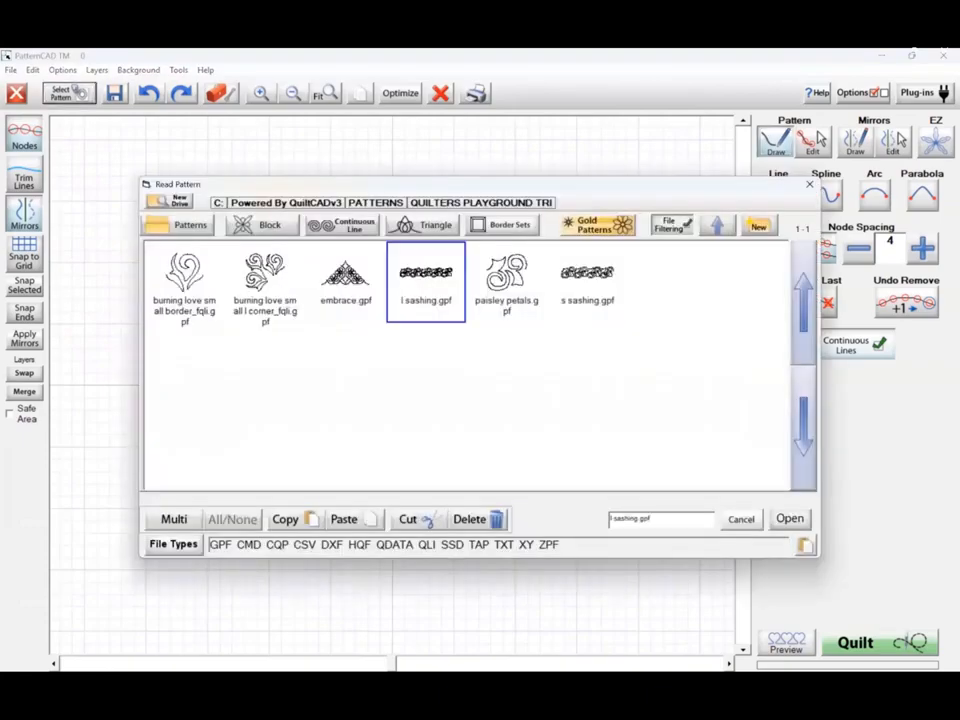
left_click(790, 519)
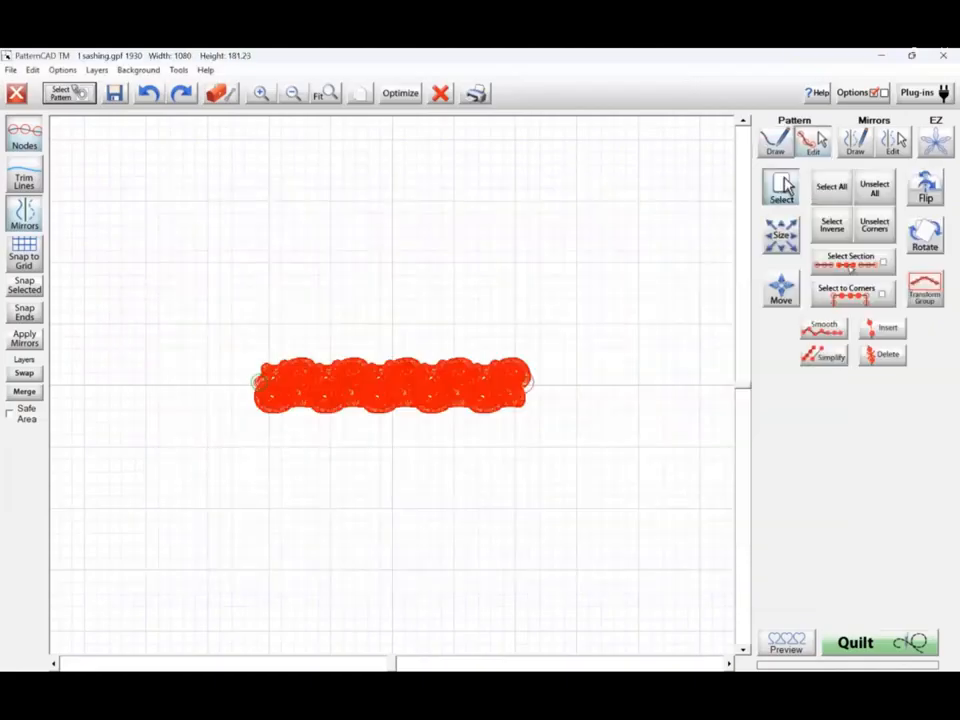
left_click(24, 134)
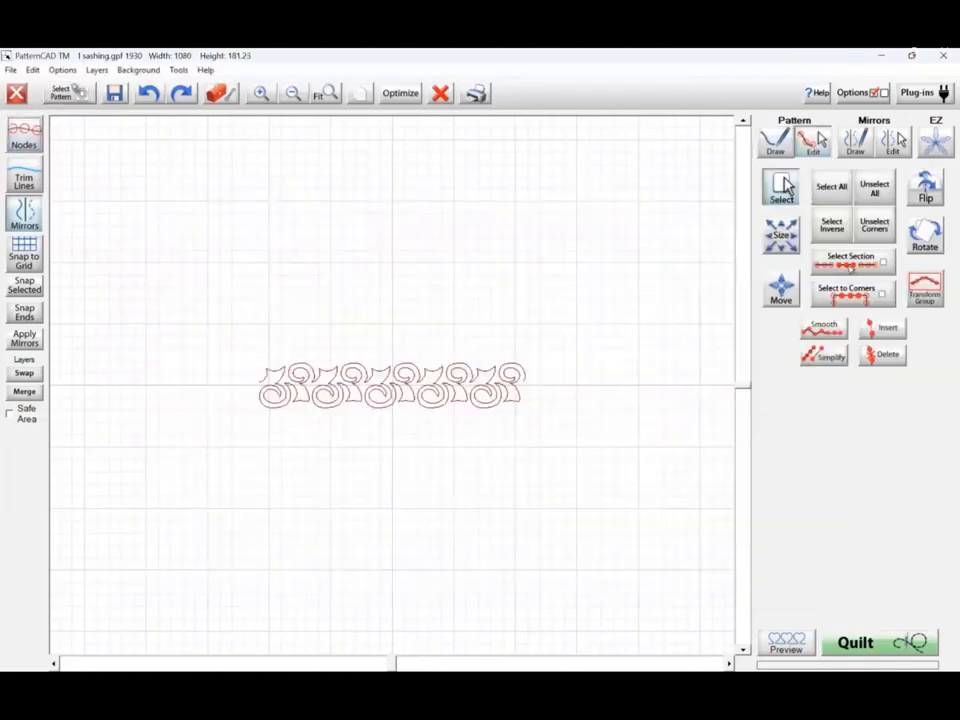
Step: Select the whole l sashing pattern with its nodes shown and rotate it 90° clockwise in two 45° increments
left_click(783, 186)
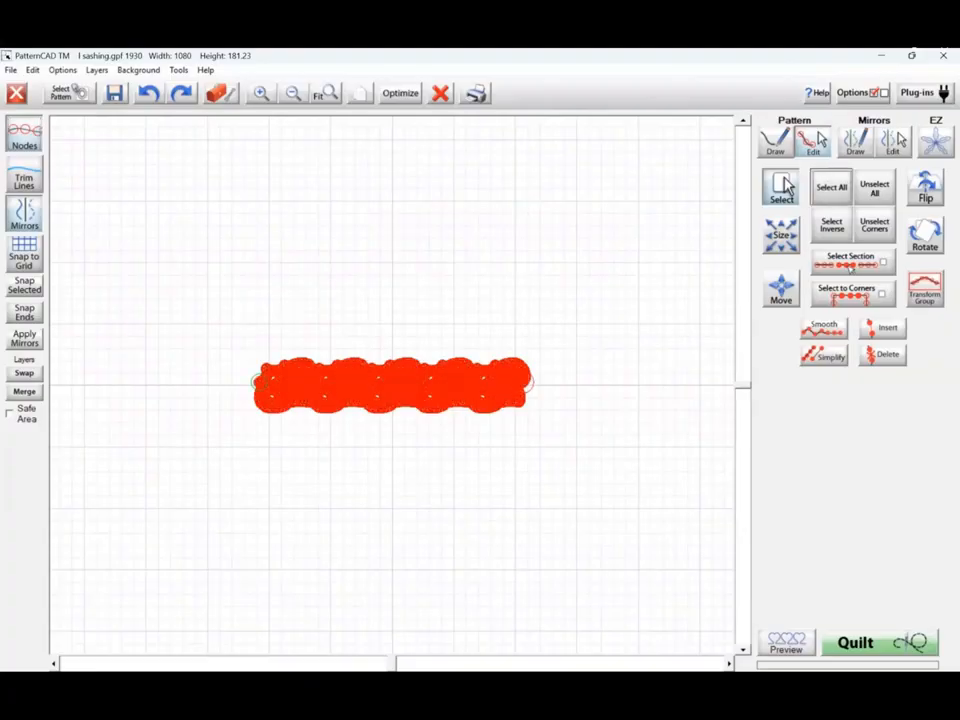
left_click(925, 235)
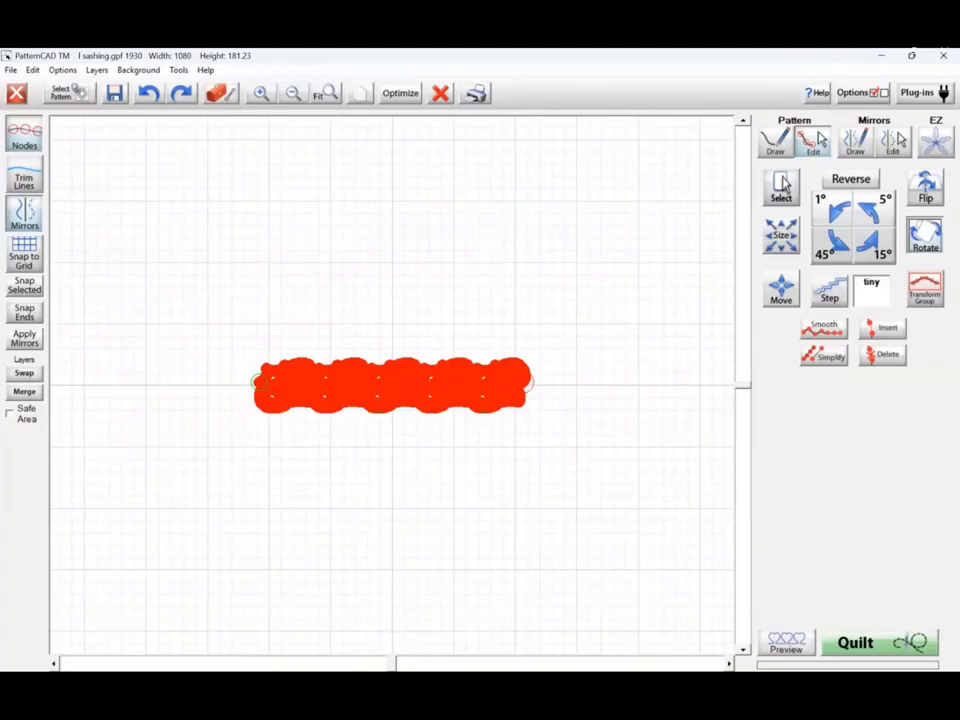
left_click(851, 179)
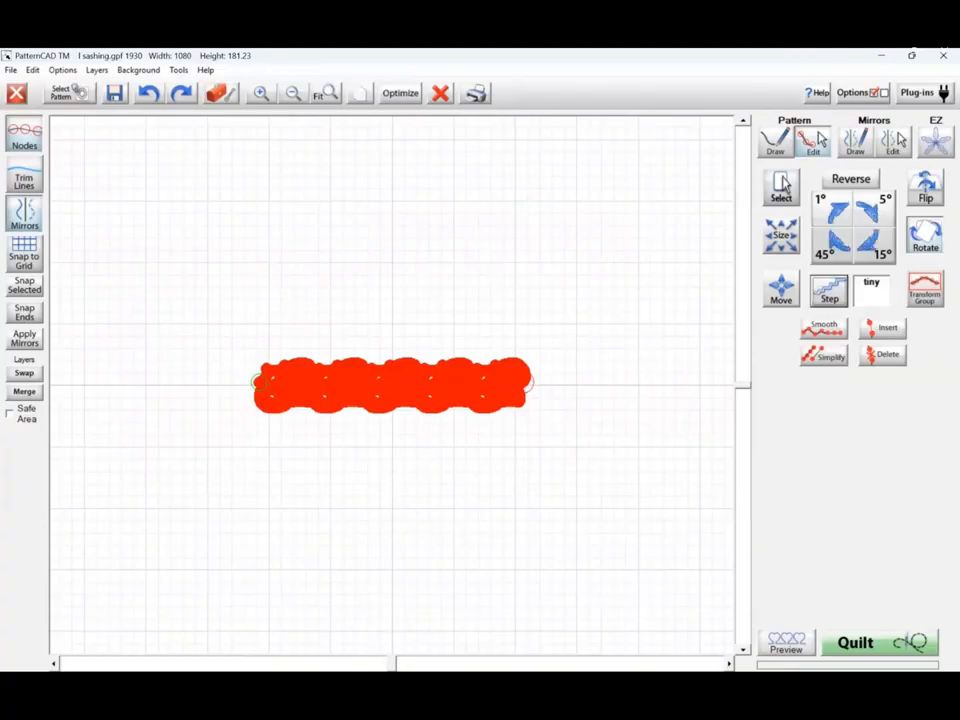
left_click(829, 243)
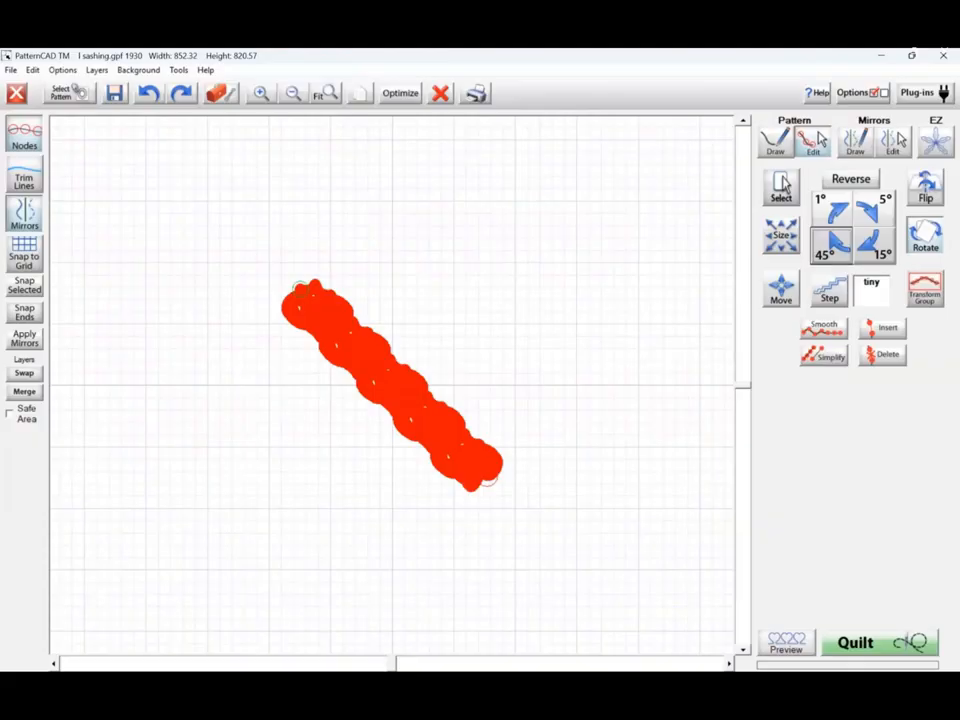
left_click(831, 244)
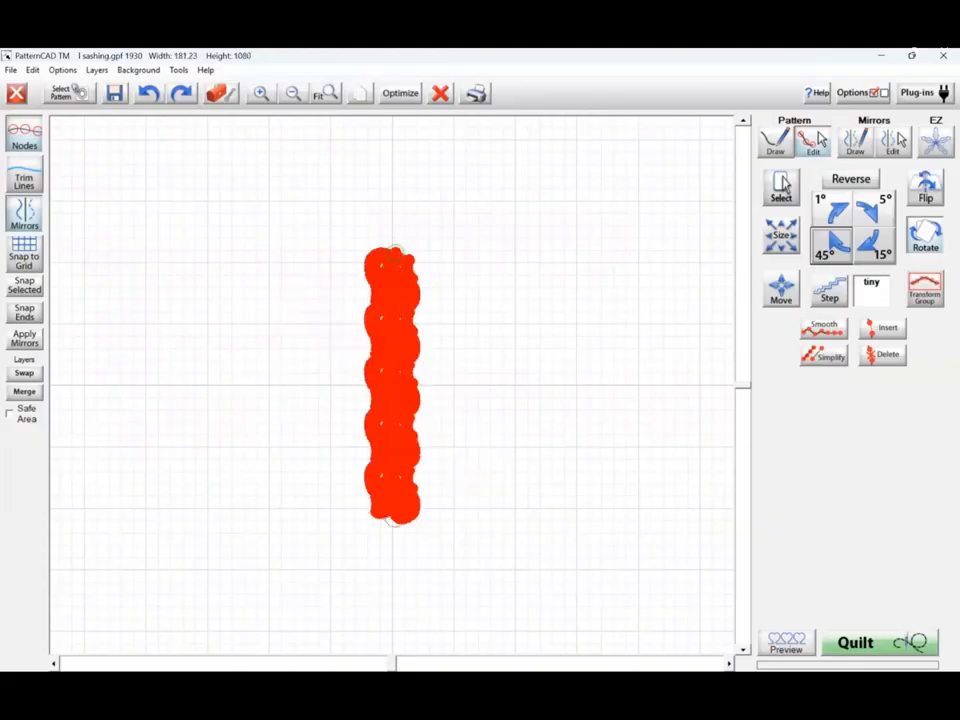
Step: Save the rotated sashing as a new pattern named "l sashing 2" in the Quilters Playground Tri folder
left_click(115, 93)
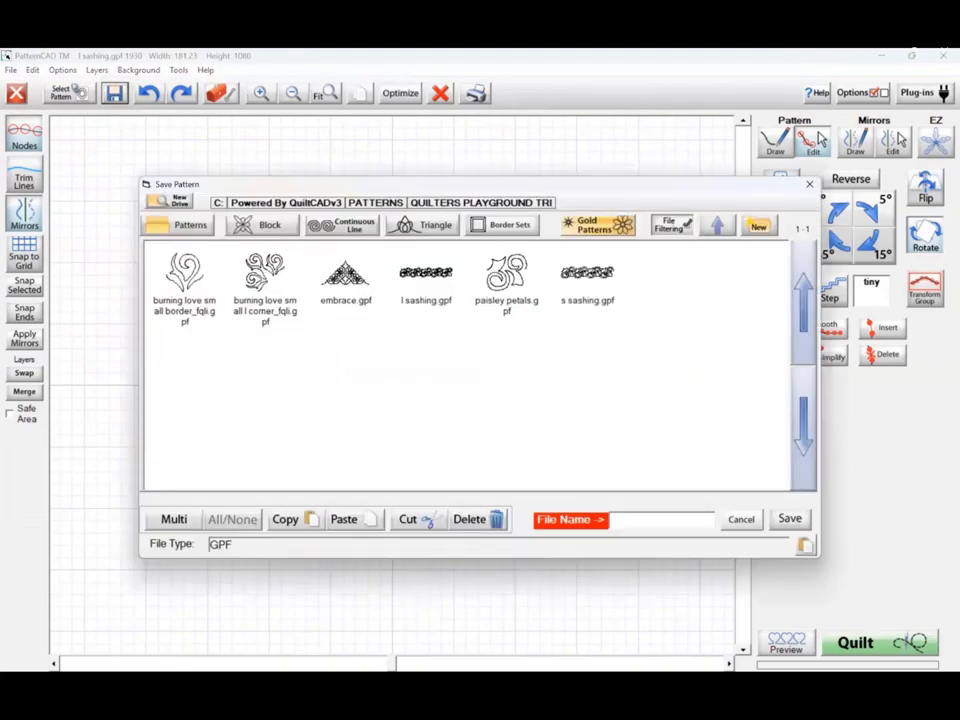
left_click(426, 281)
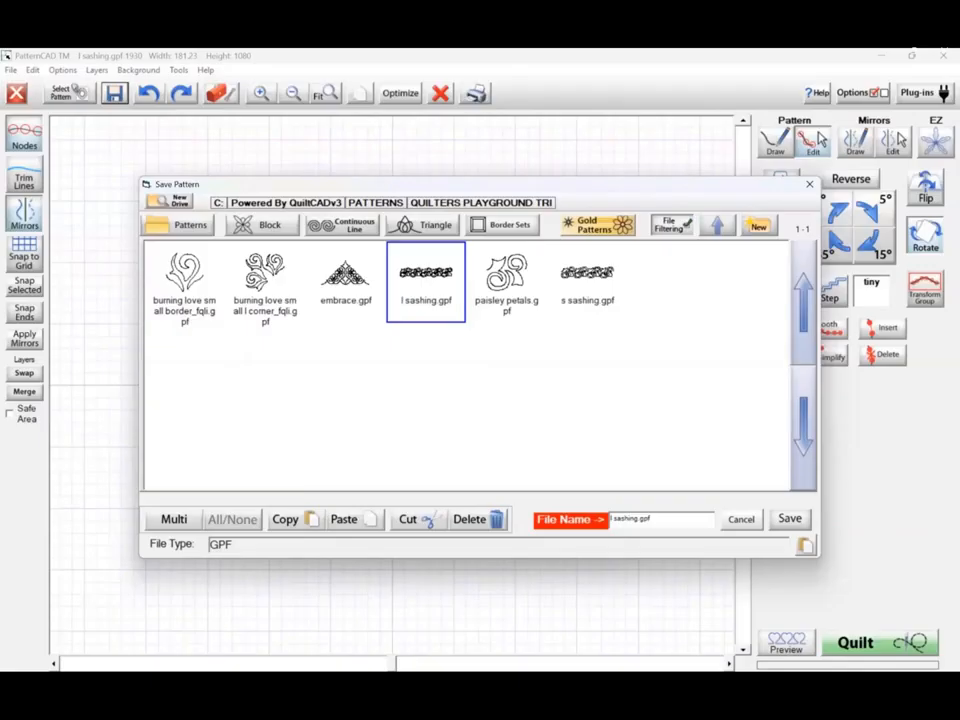
left_click(661, 519)
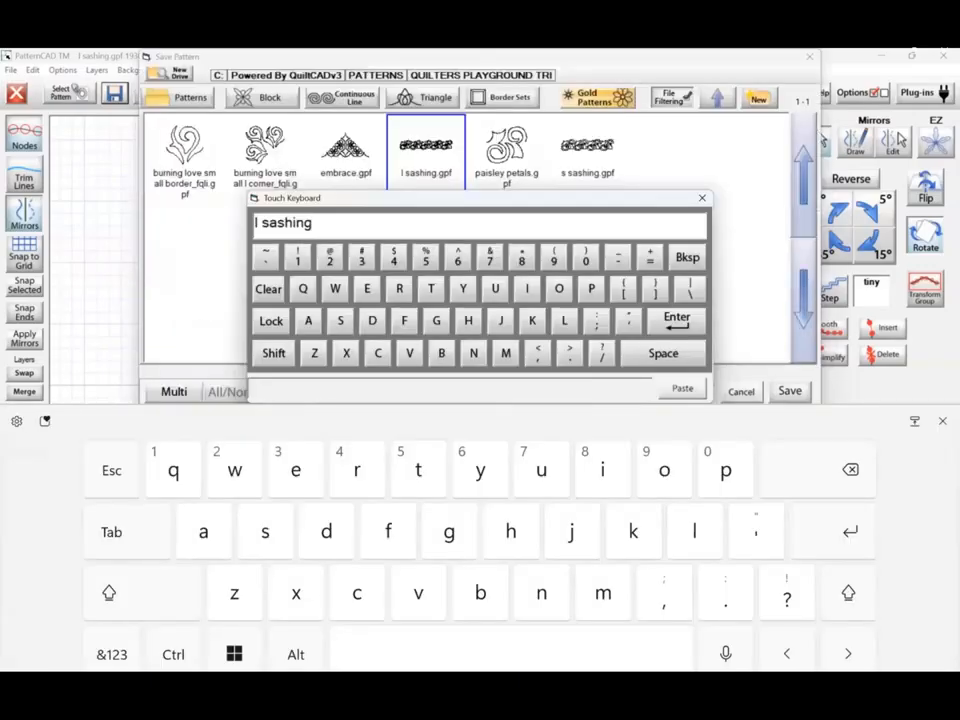
type("2")
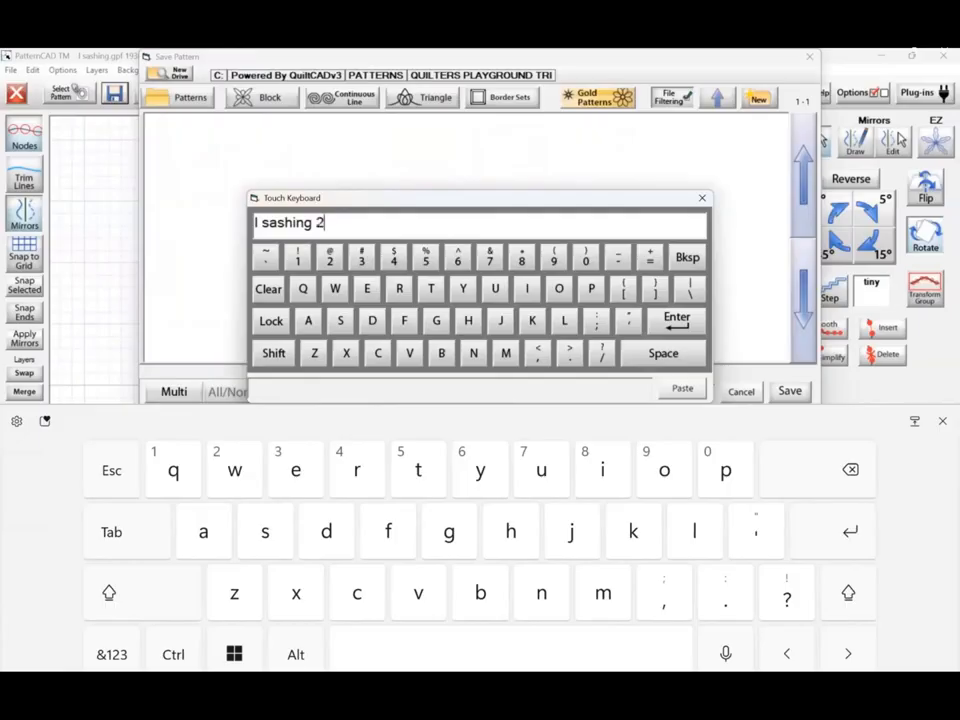
key("Return")
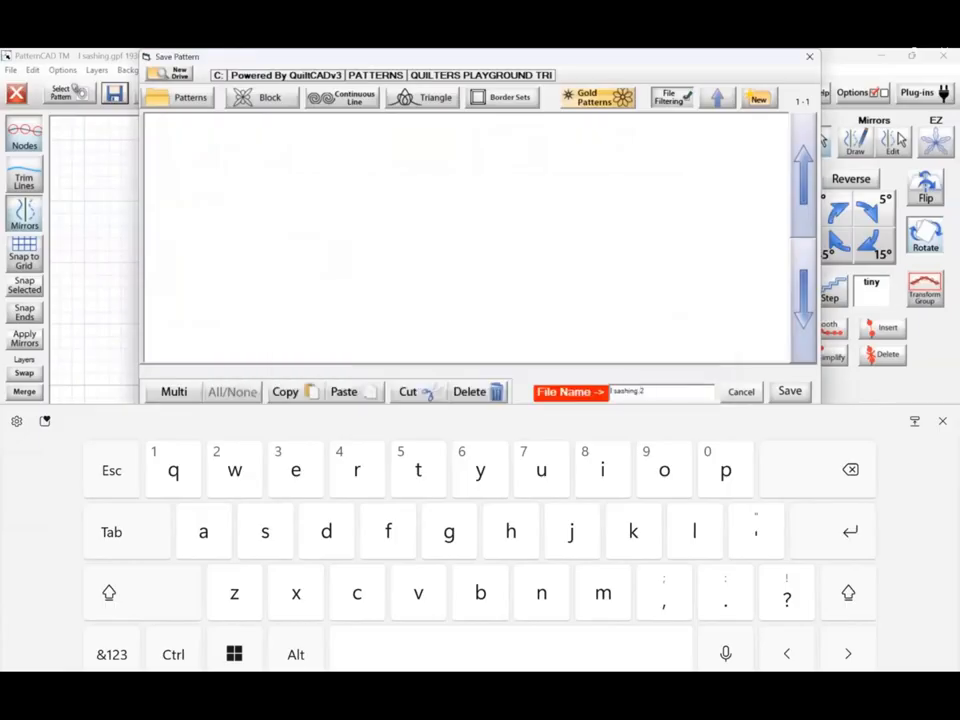
left_click(790, 392)
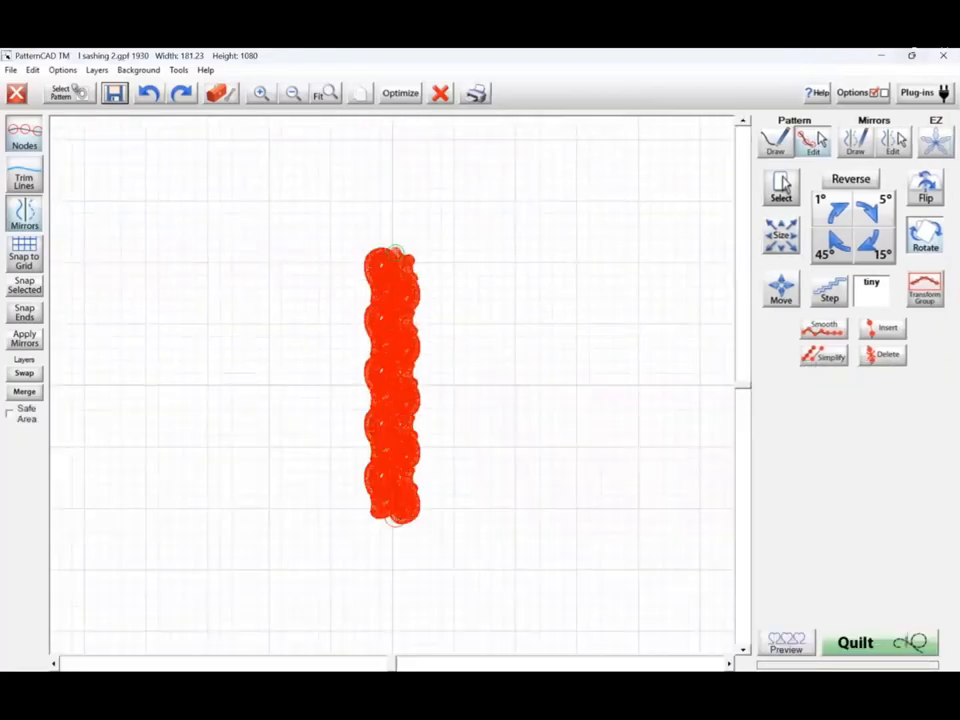
Step: Load s sashing.gpf, turn it vertical and save it as "s sashing 2" in the Quilters Playground Tri folder
left_click(69, 93)
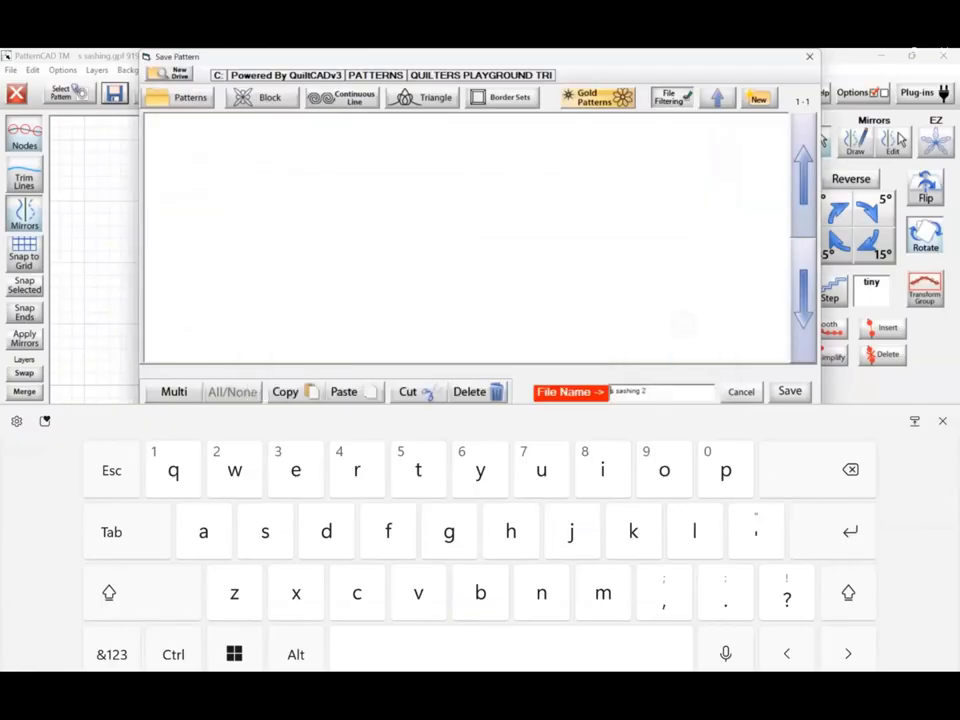
key("Return")
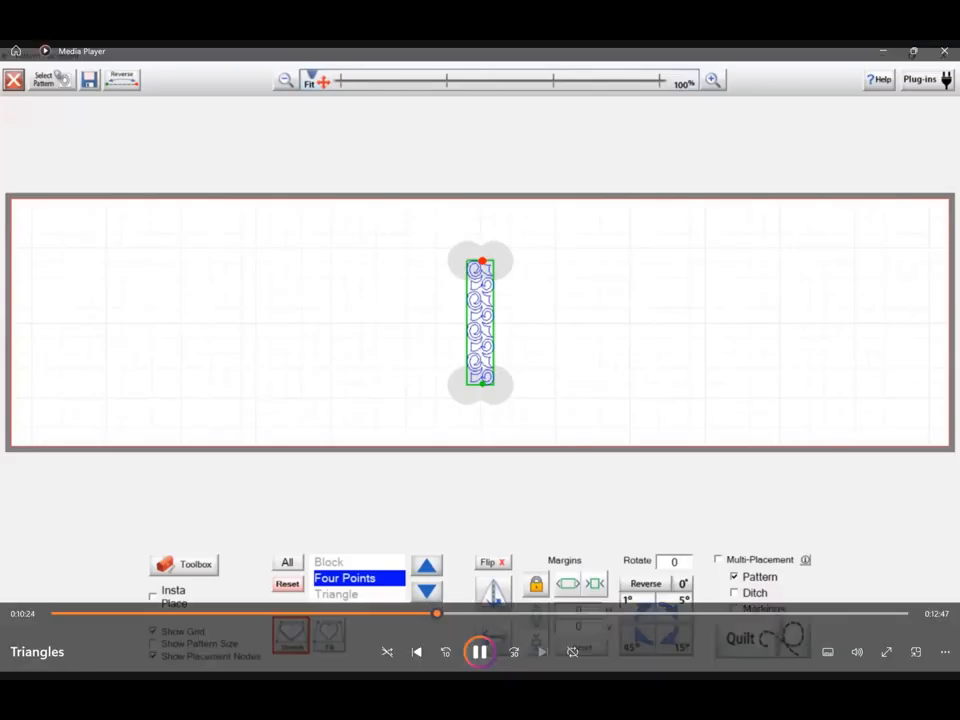
mouse_move(914, 51)
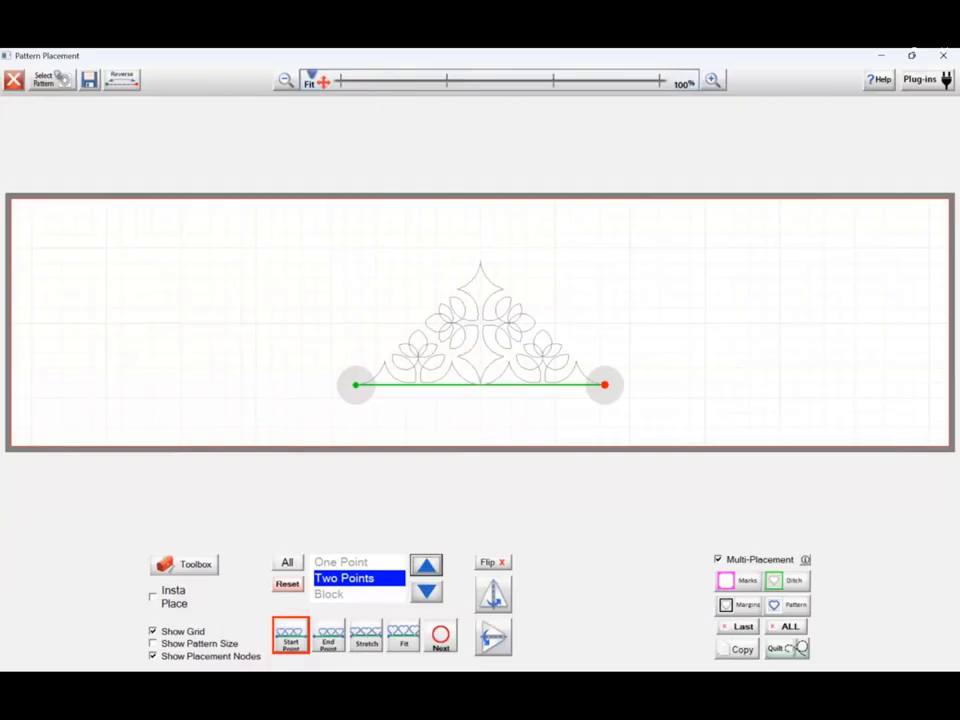
left_click(927, 80)
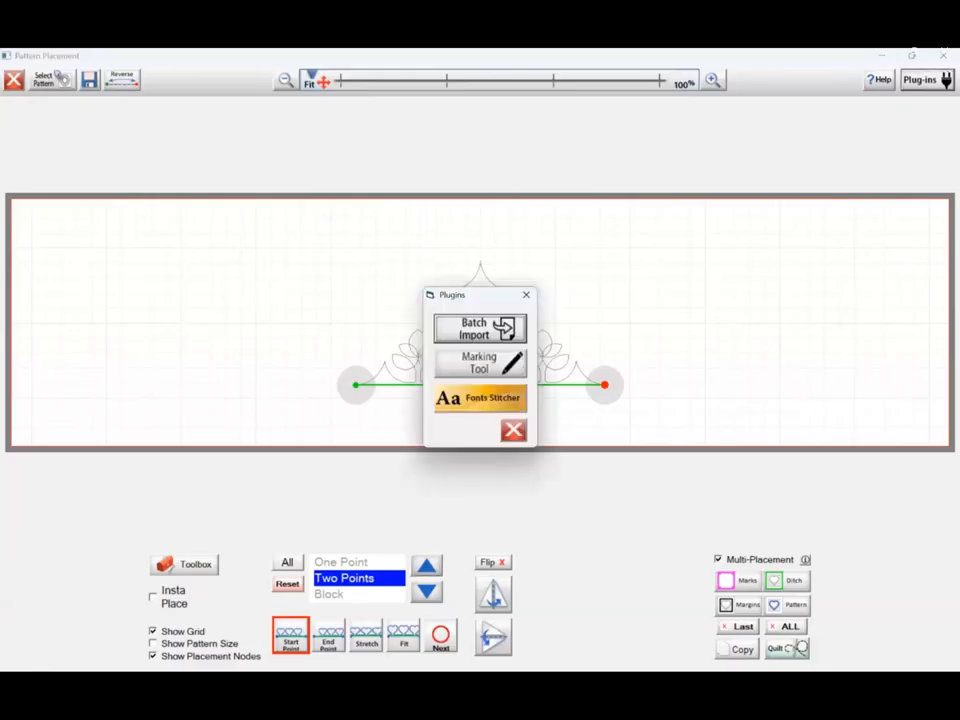
left_click(480, 328)
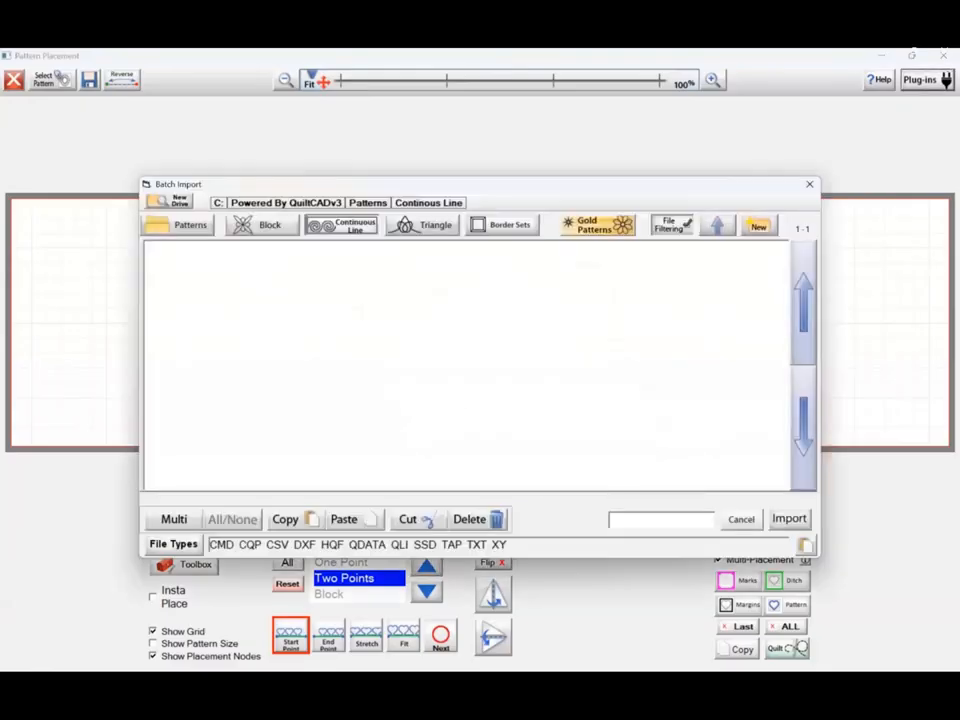
left_click(741, 520)
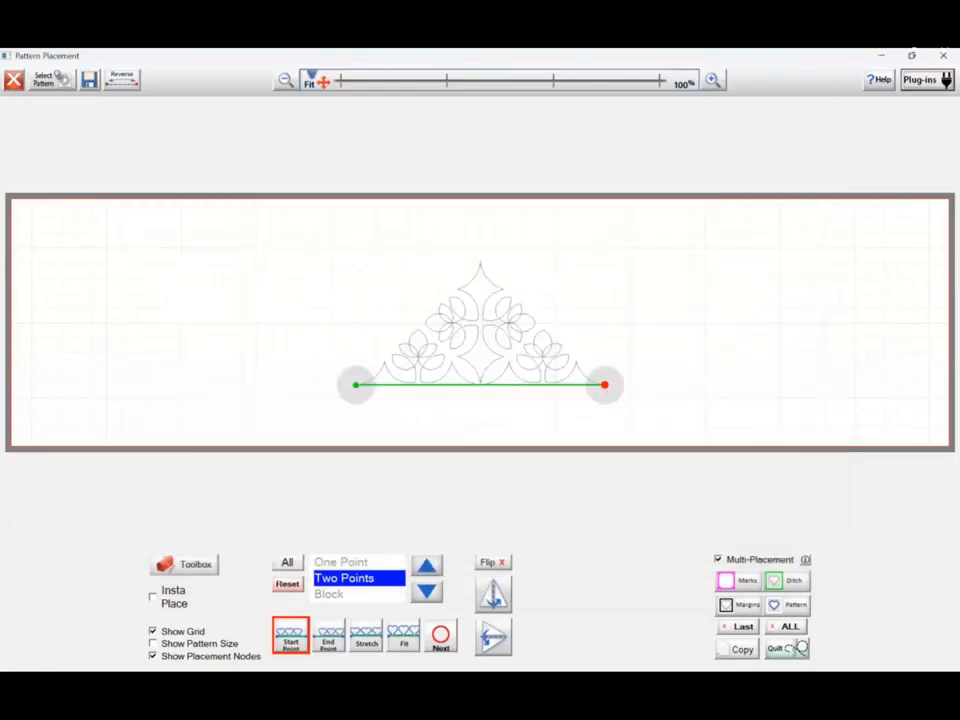
Step: Use the Marking Tool plug-in to mark the outline of a square block and the diagonal that divides it into two triangles
left_click(927, 80)
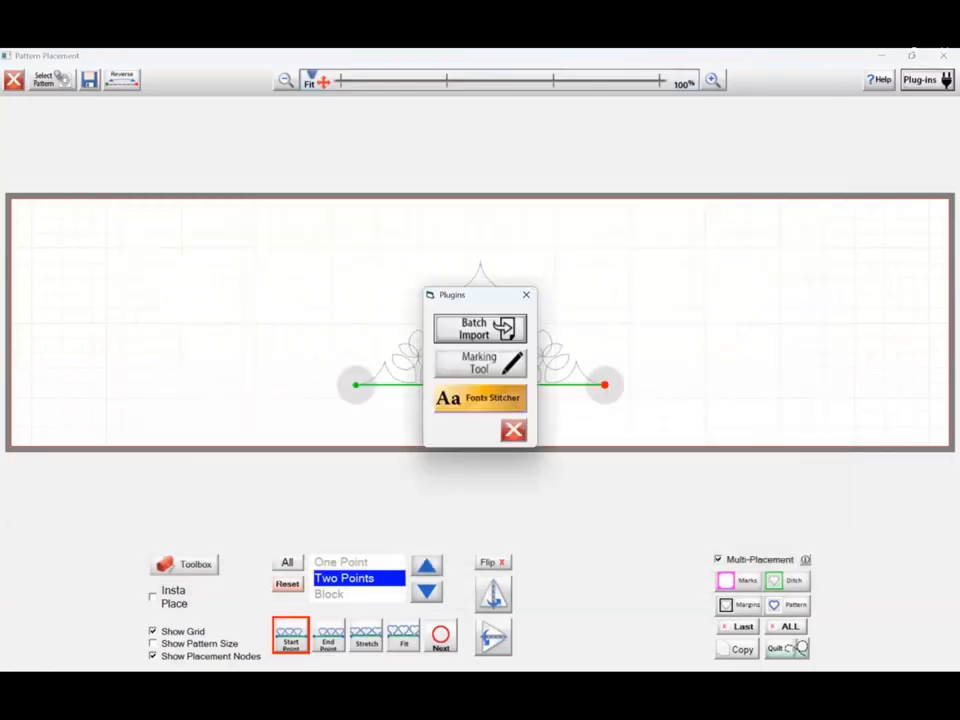
left_click(479, 362)
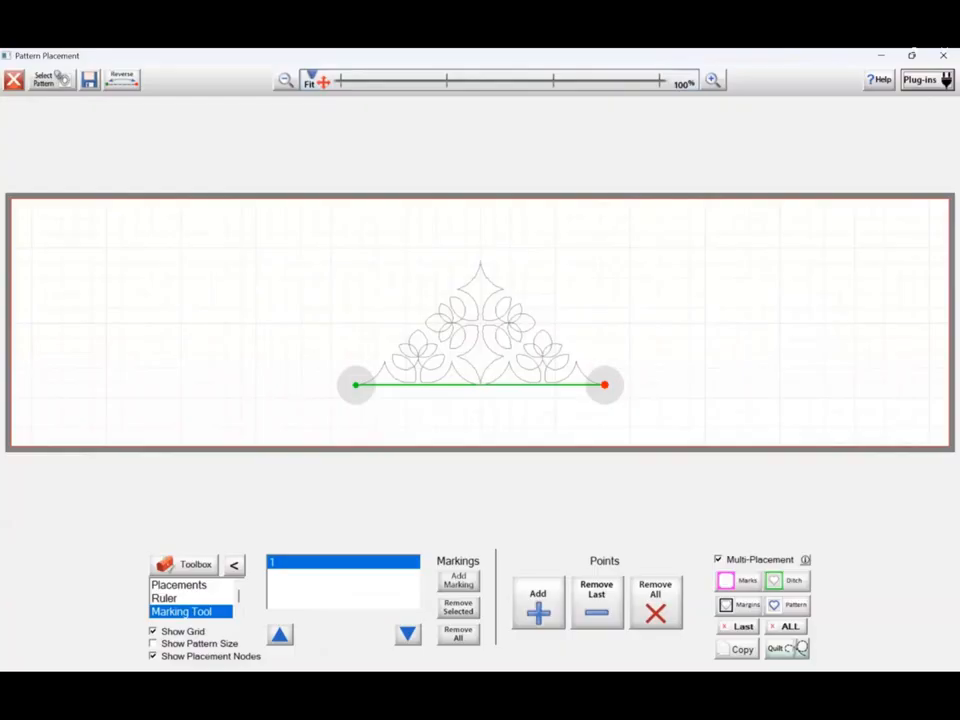
left_click(538, 603)
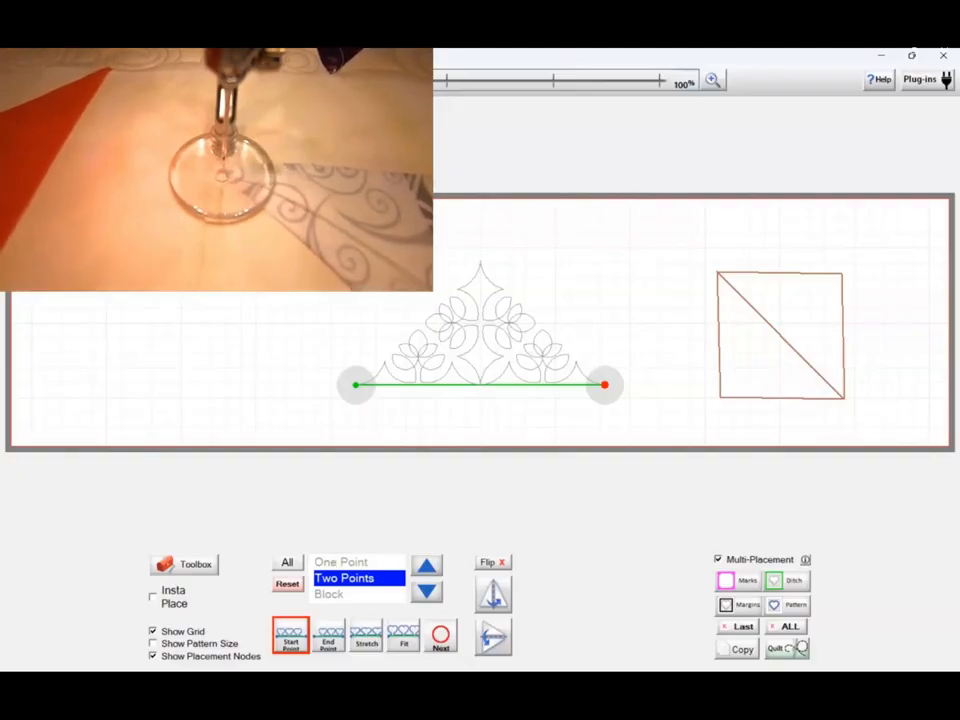
Step: Place the triangle pattern's start and end points on the ends of the marked square's diagonal and apply the Fit and Stretch modes in turn
left_click(718, 273)
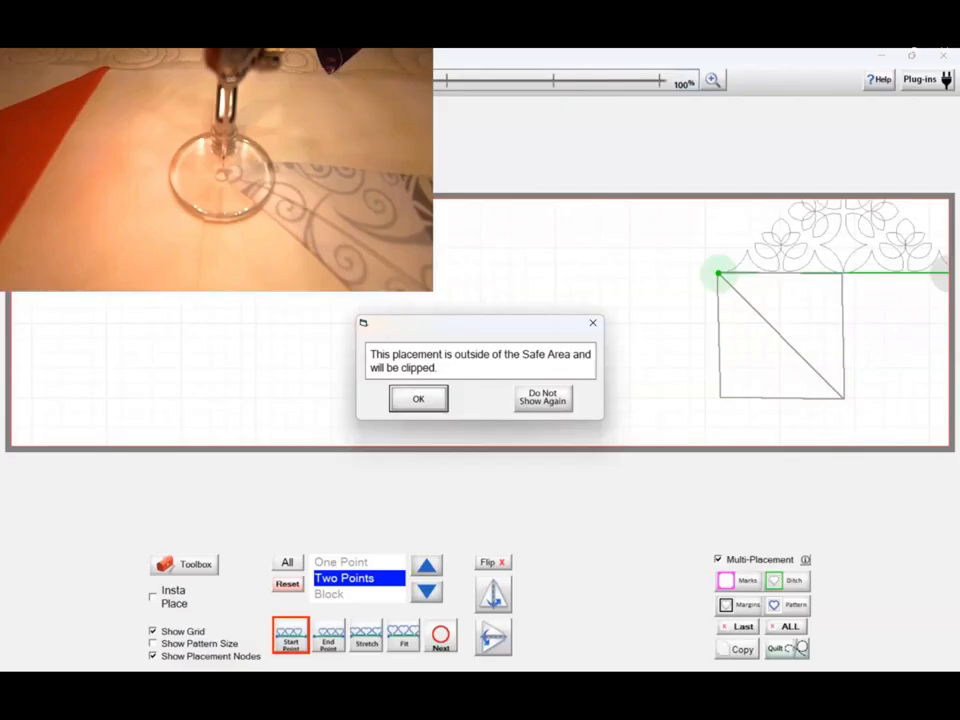
key("Return")
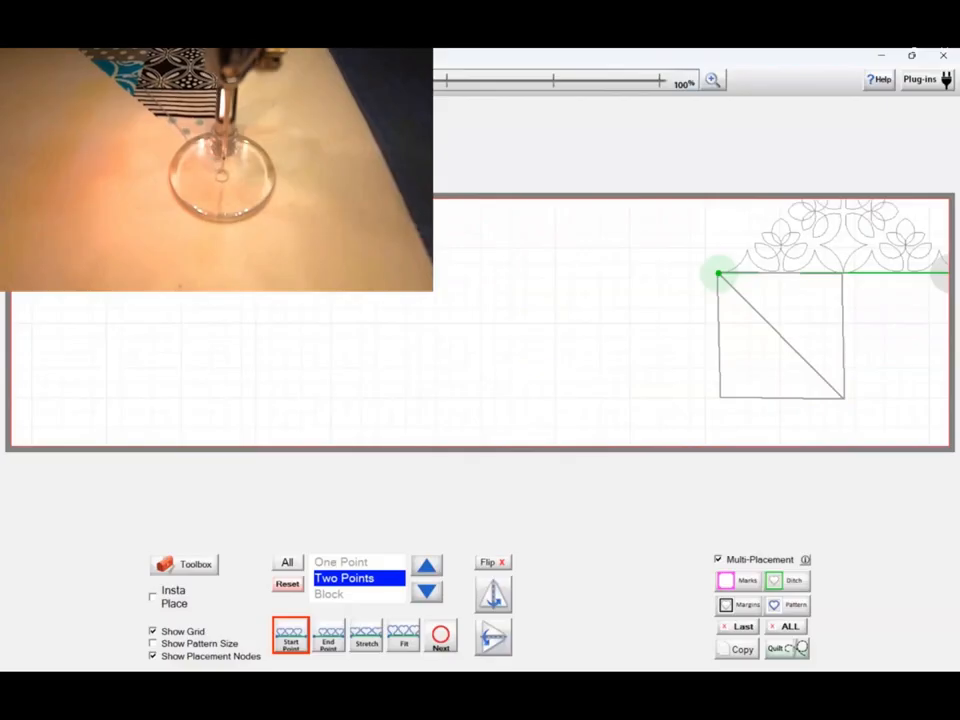
left_click(843, 398)
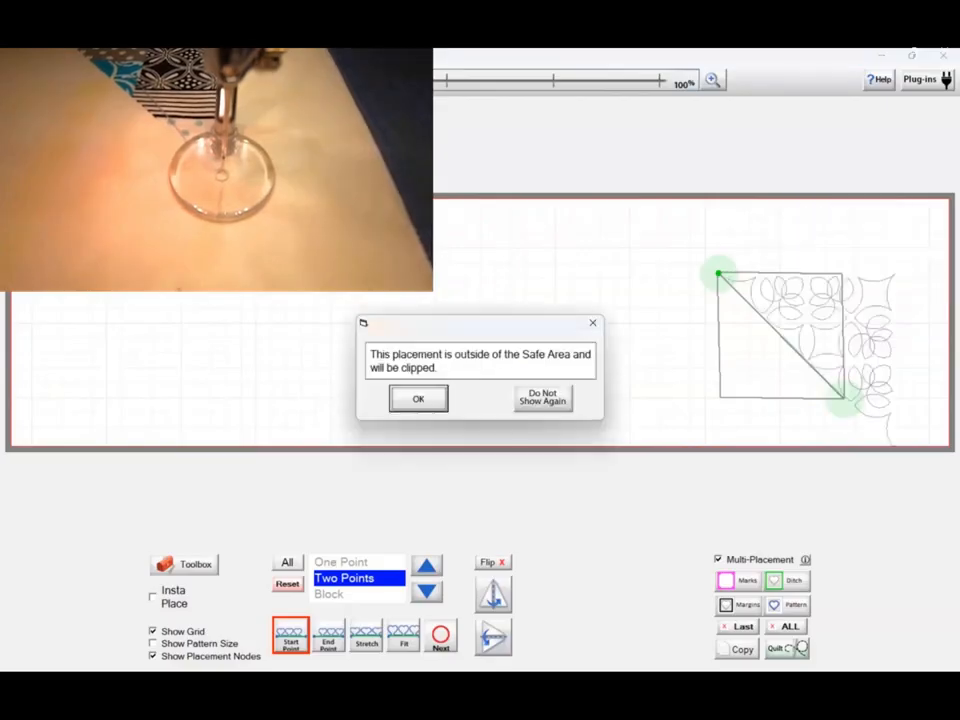
key("Return")
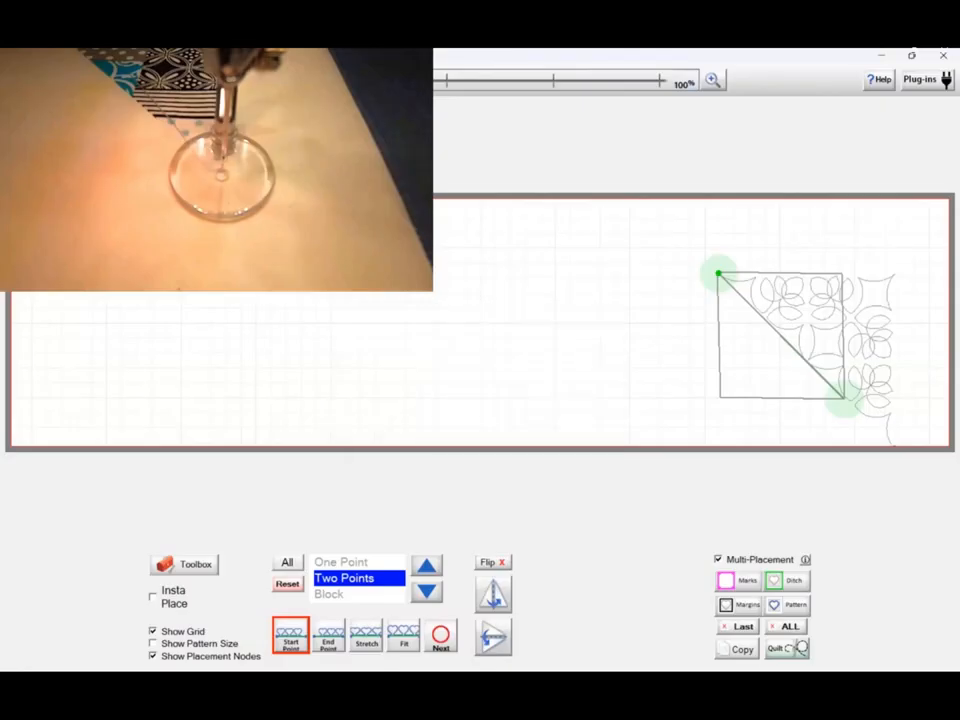
left_click(403, 635)
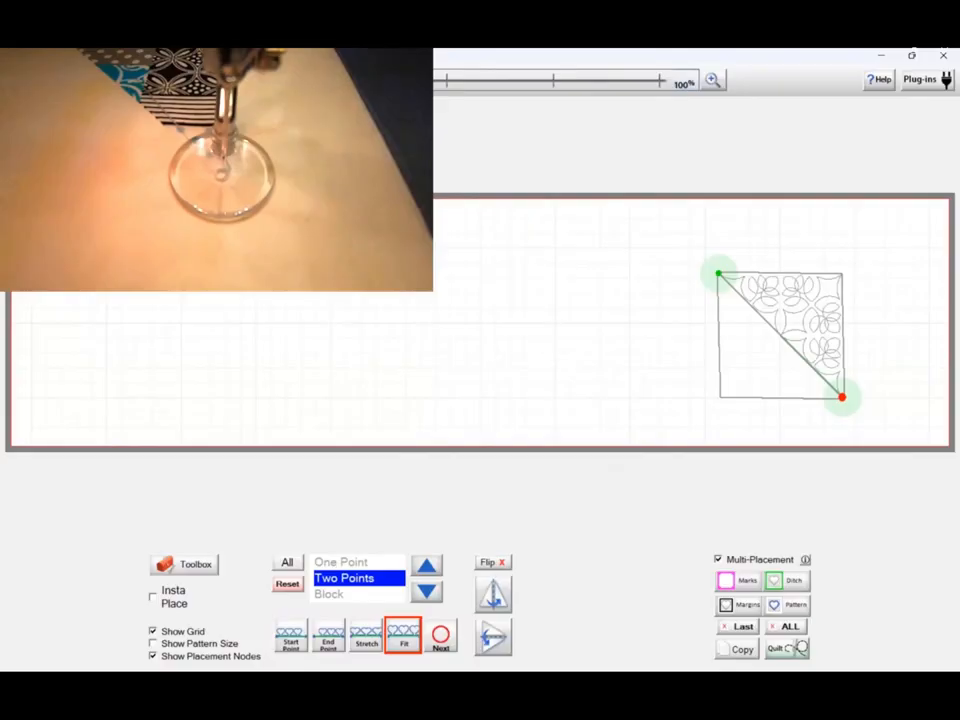
left_click(366, 636)
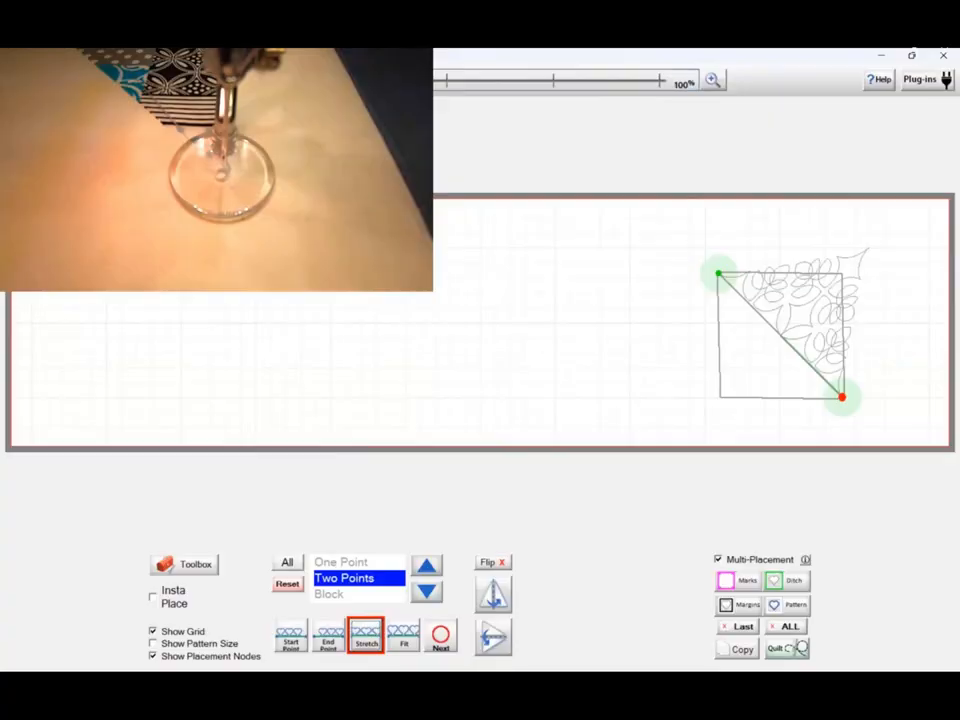
Step: Fit the triangle pattern to the marked diagonal and add it to the multi-placement layout in both triangles of the square
left_click(403, 636)
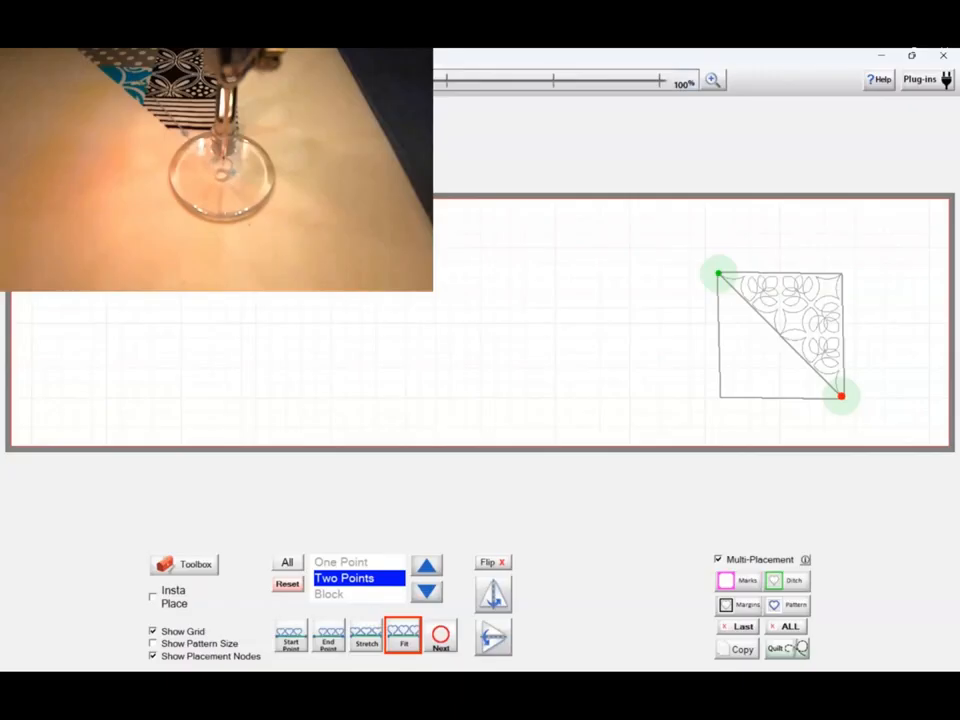
left_click(440, 636)
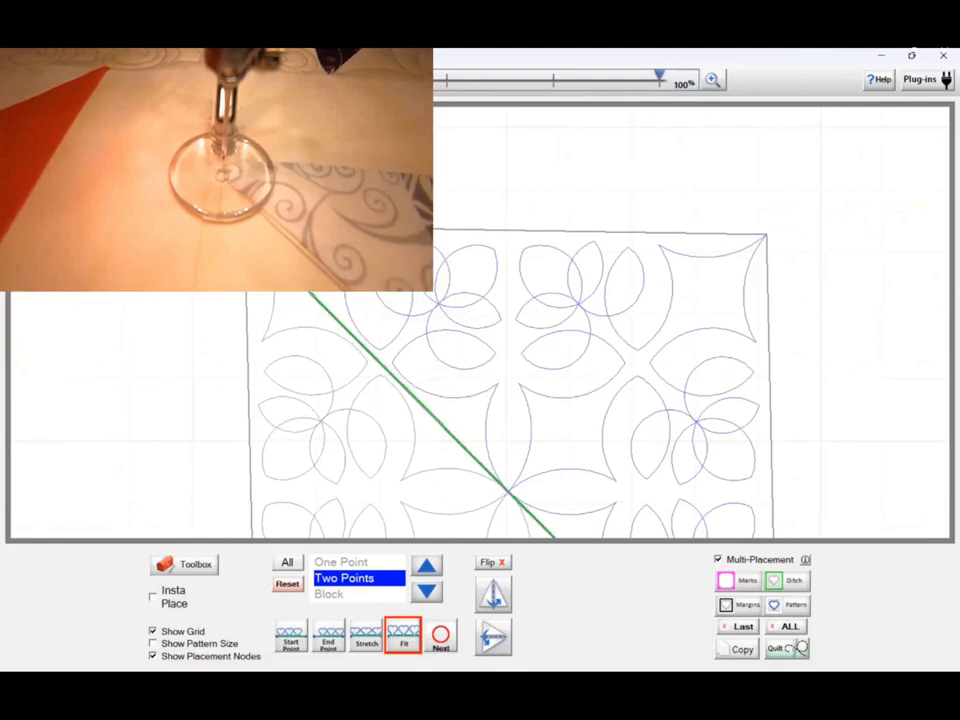
scroll(480, 322, "down", 5)
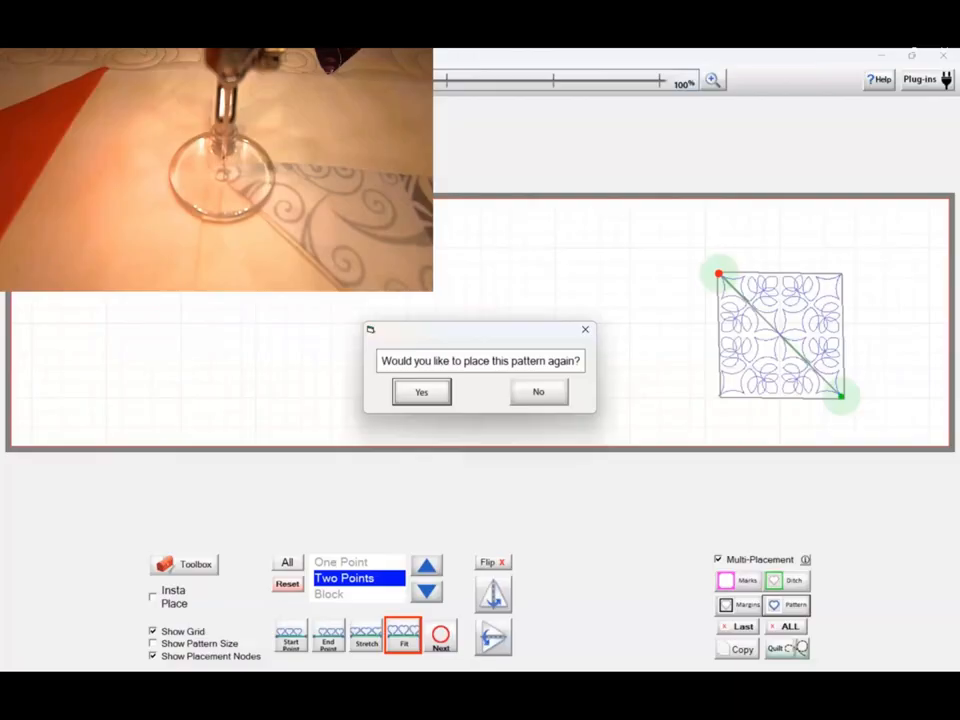
key("Return")
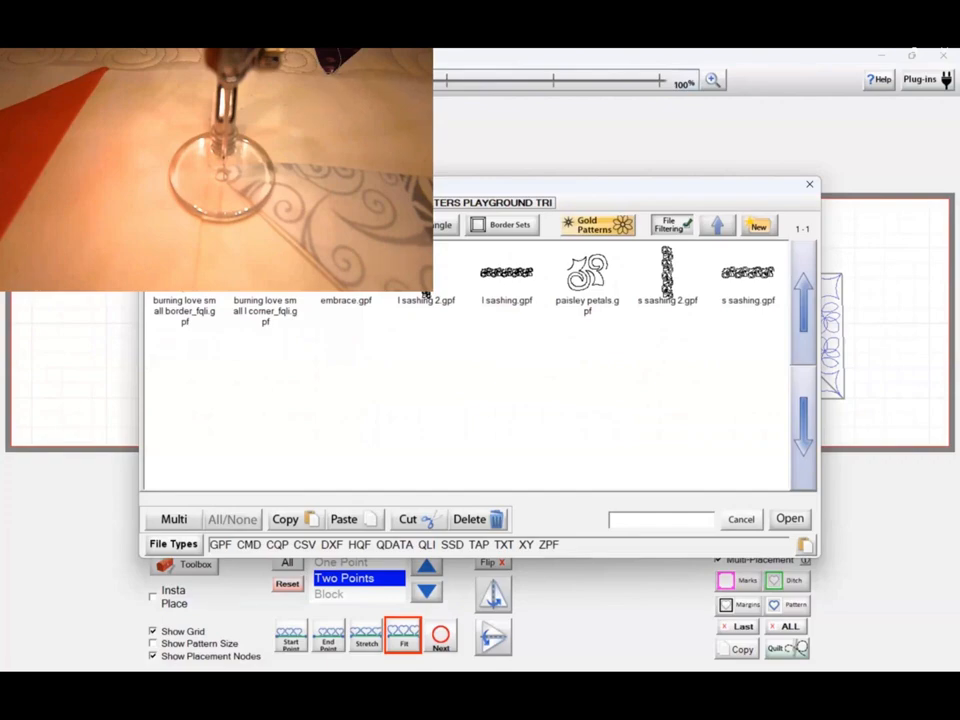
Step: Load l sashing.gpf and add it to the layout with Four Points placement as the strip along the square's top edge
left_click(507, 281)
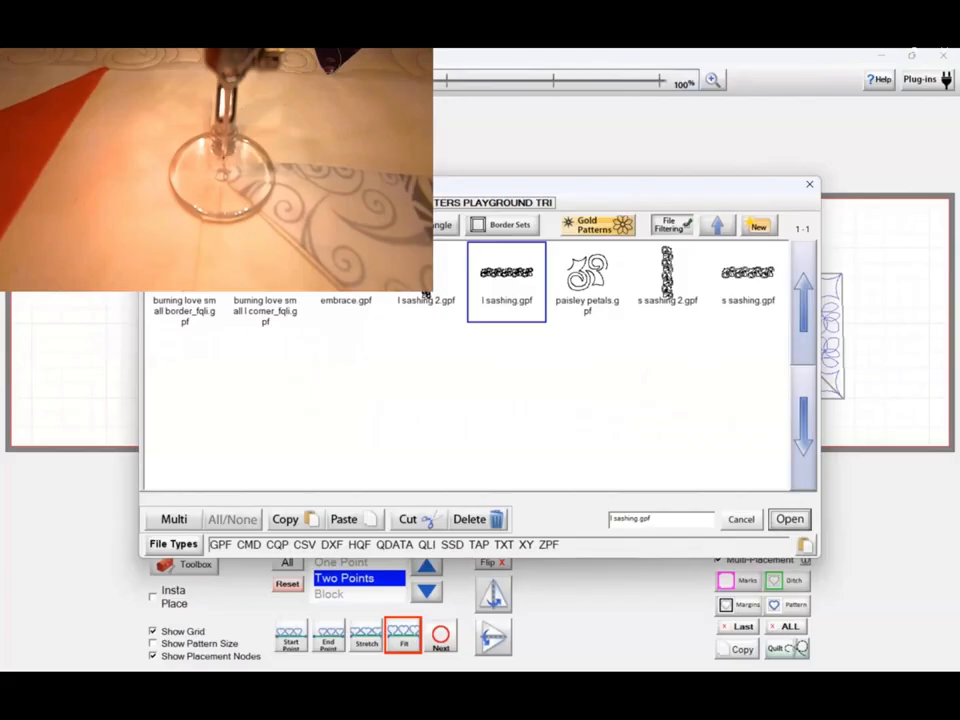
key("Return")
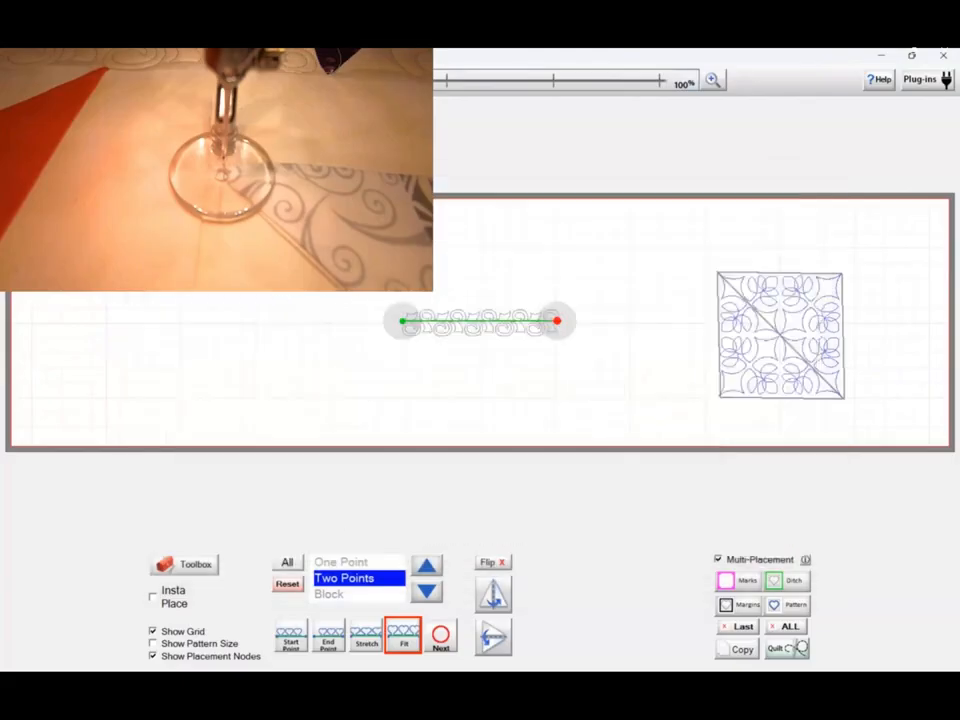
left_click(427, 592)
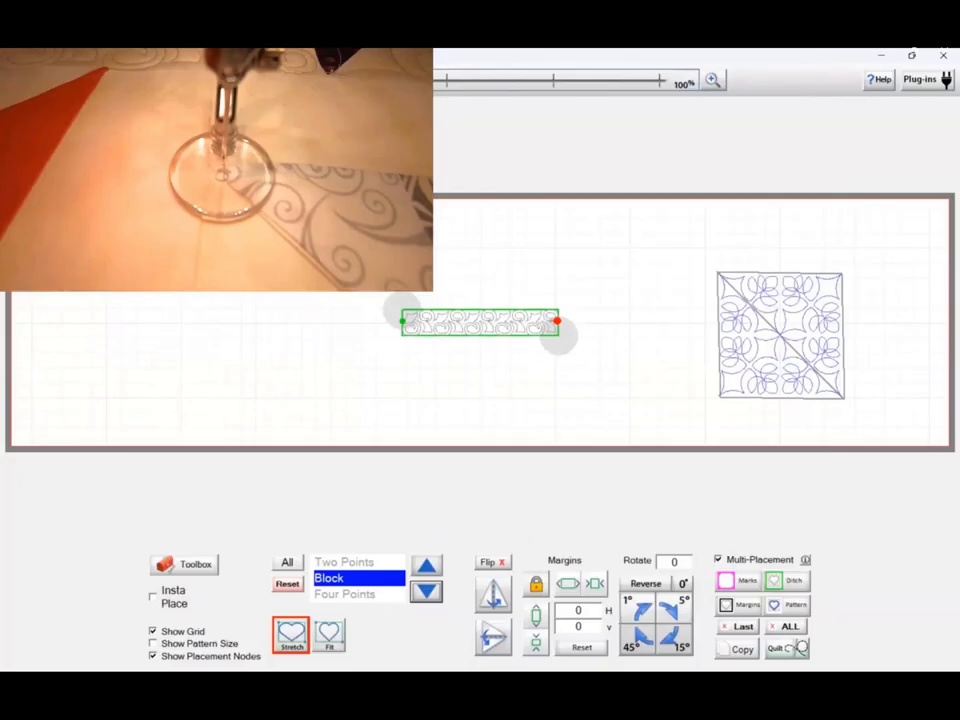
left_click(427, 591)
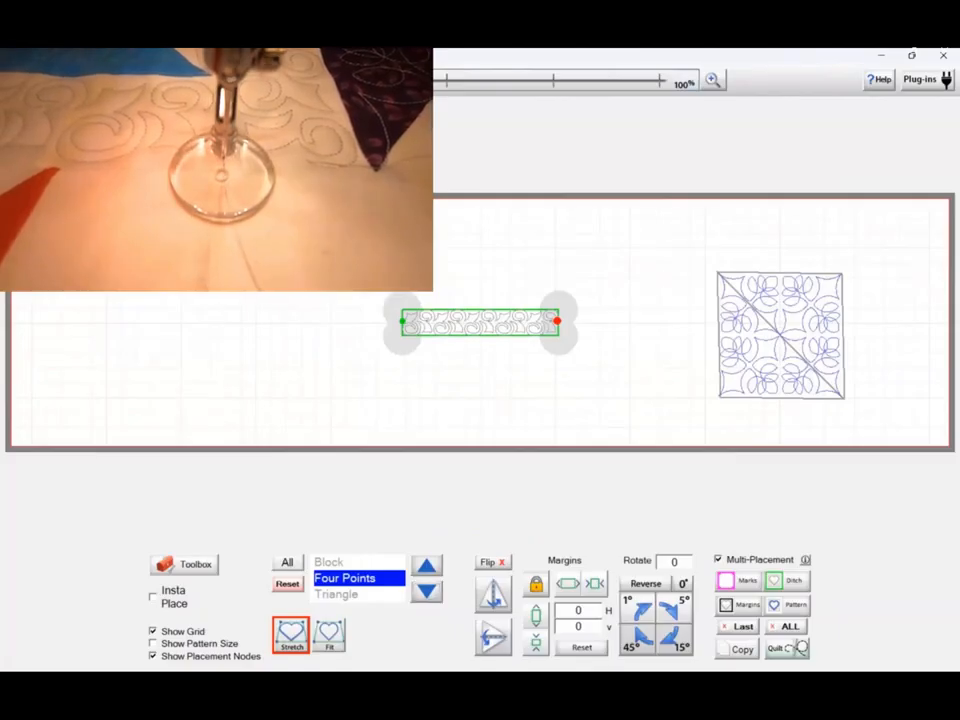
left_click(402, 307)
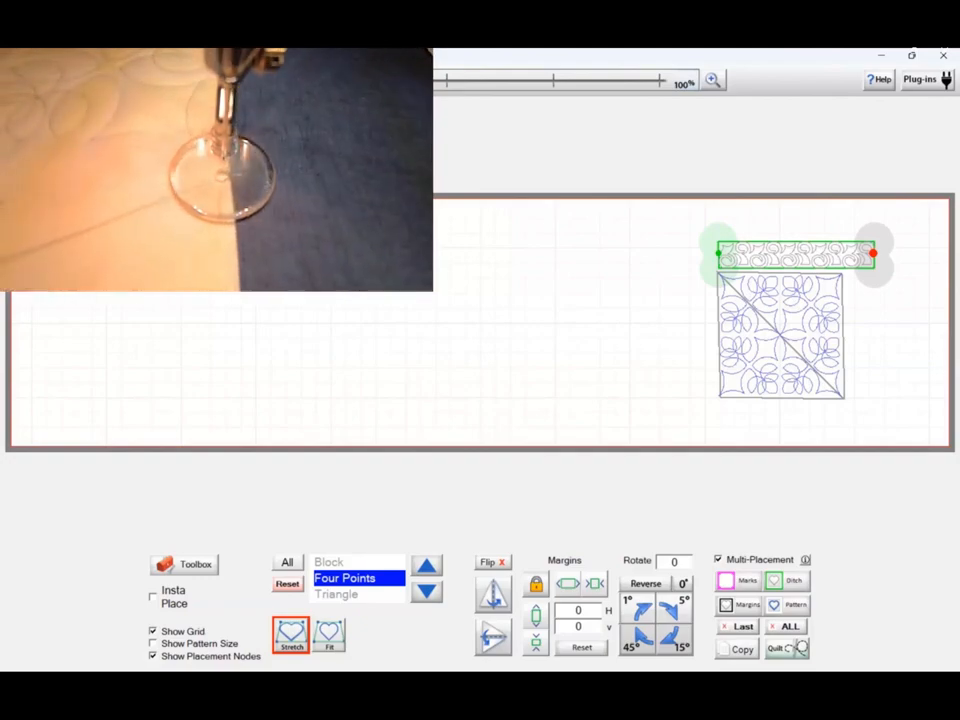
left_click(875, 239)
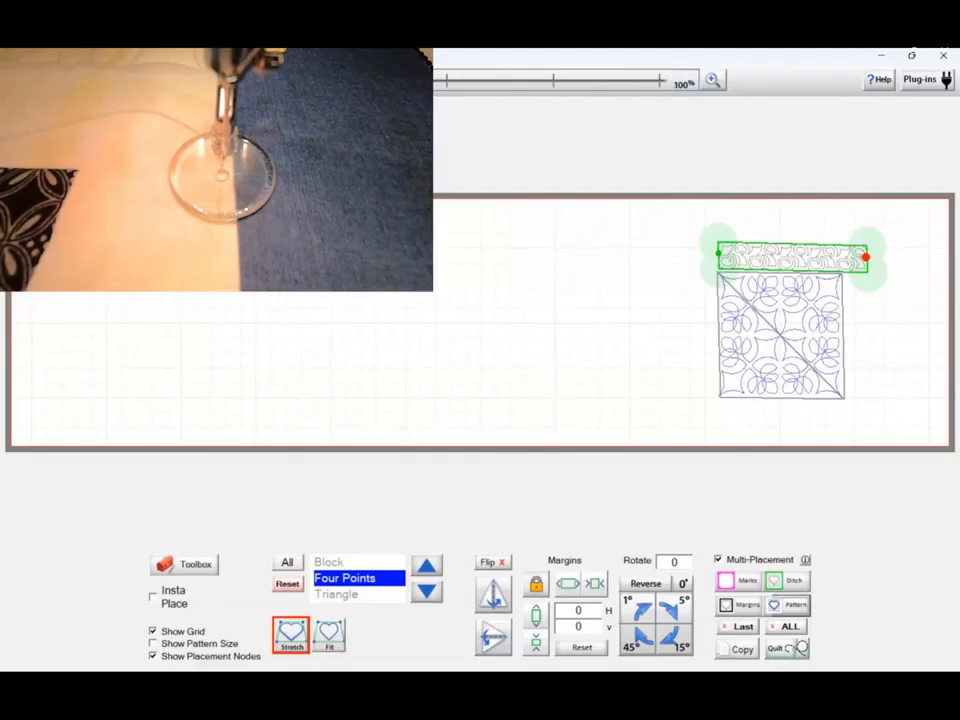
left_click(421, 391)
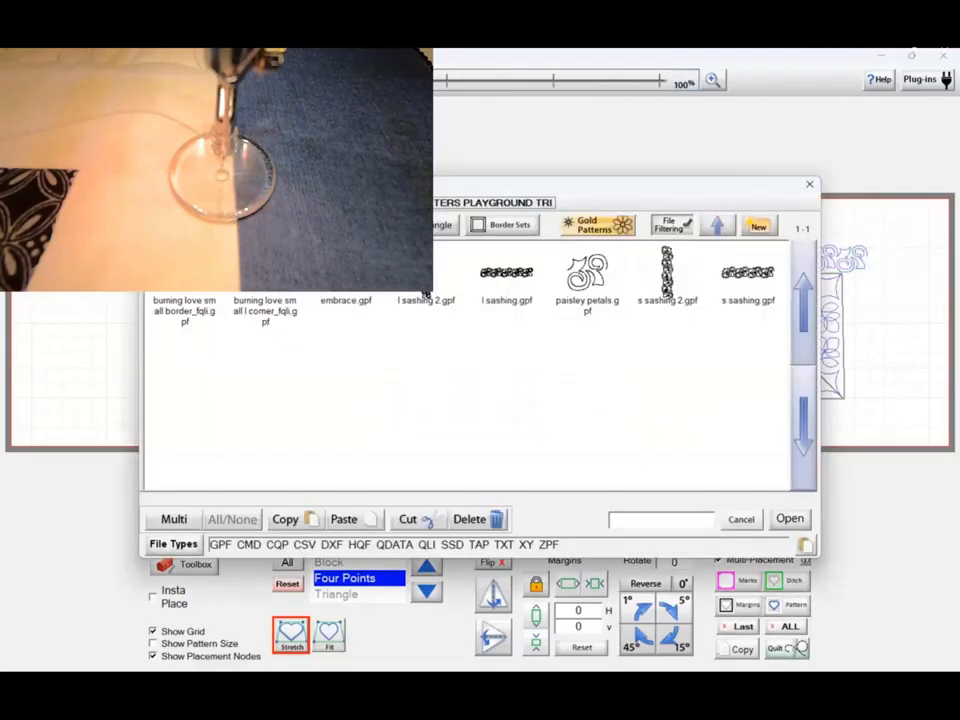
Step: Load s sashing 2.gpf and add it to the layout with its four corners along the square's right edge
left_click(667, 281)
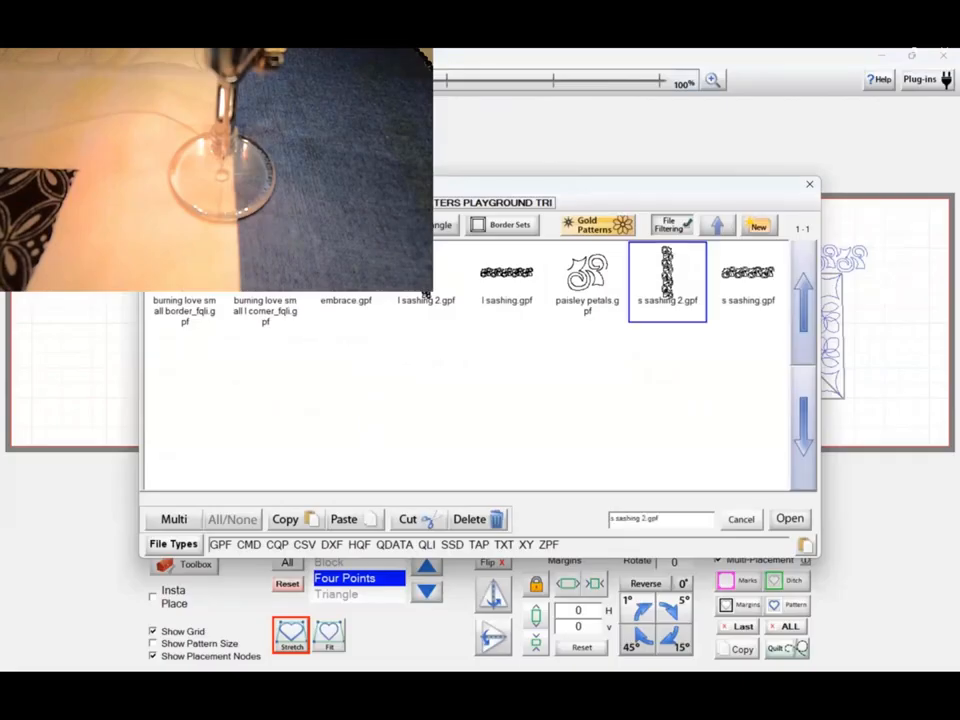
left_click(789, 518)
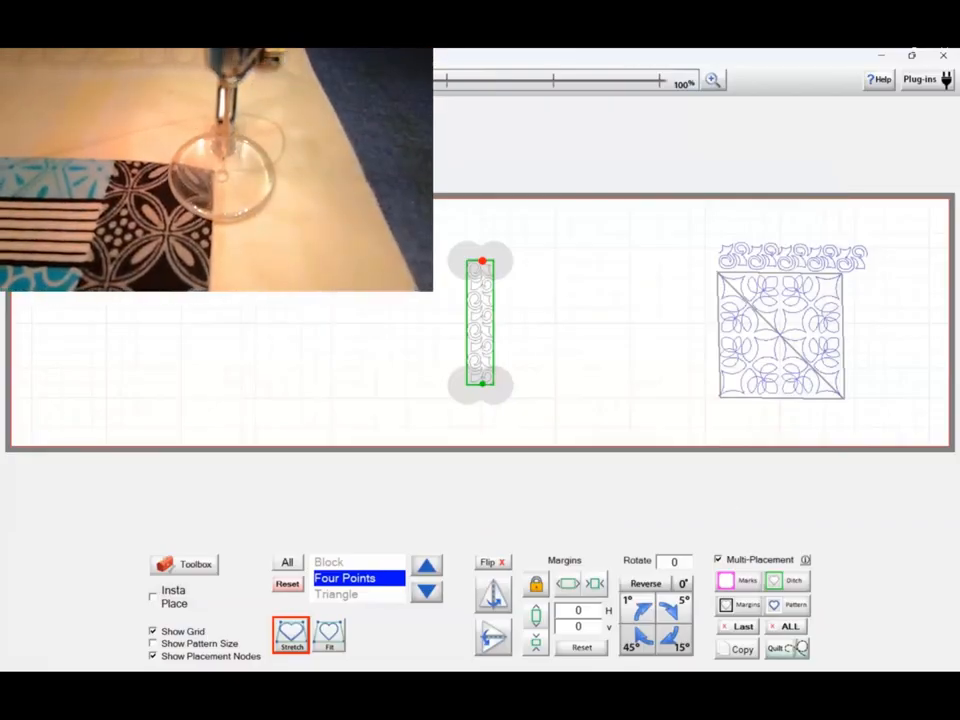
left_click(467, 261)
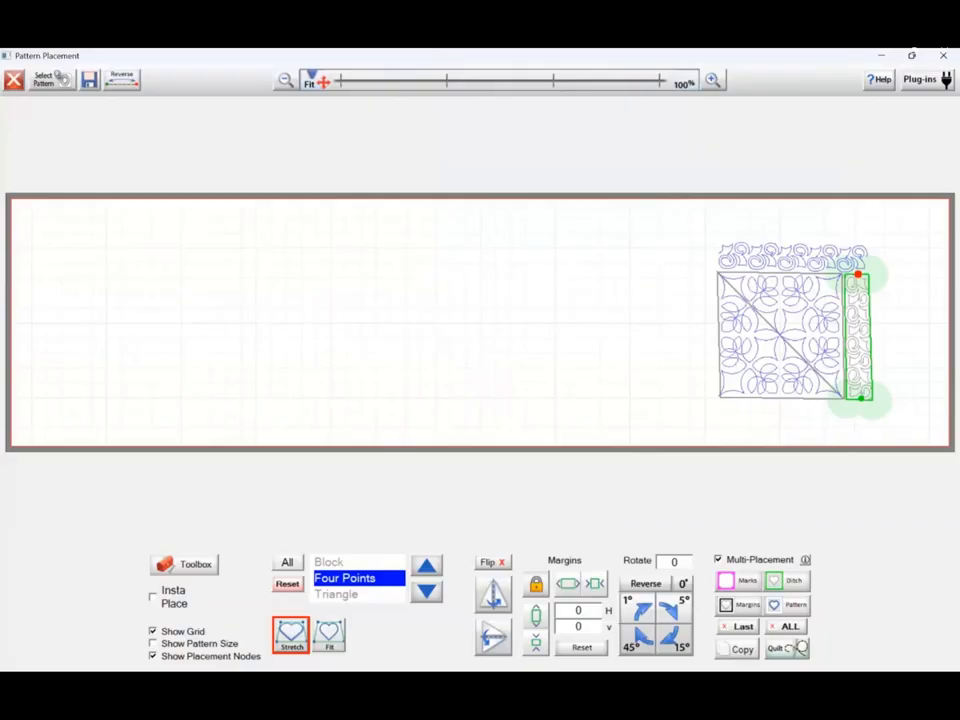
left_click(787, 605)
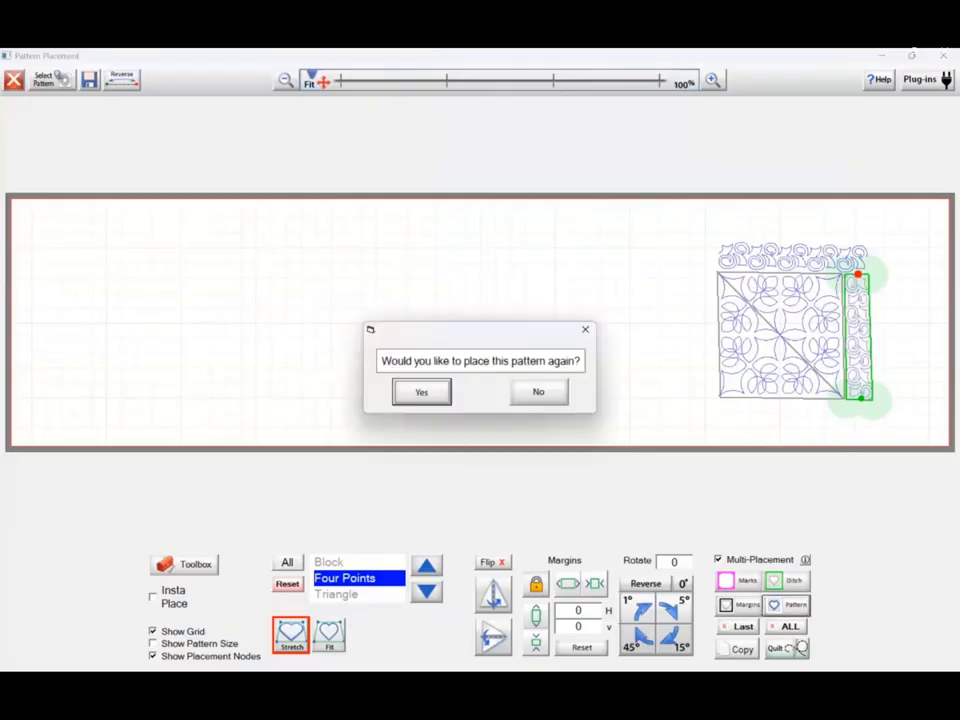
key("Return")
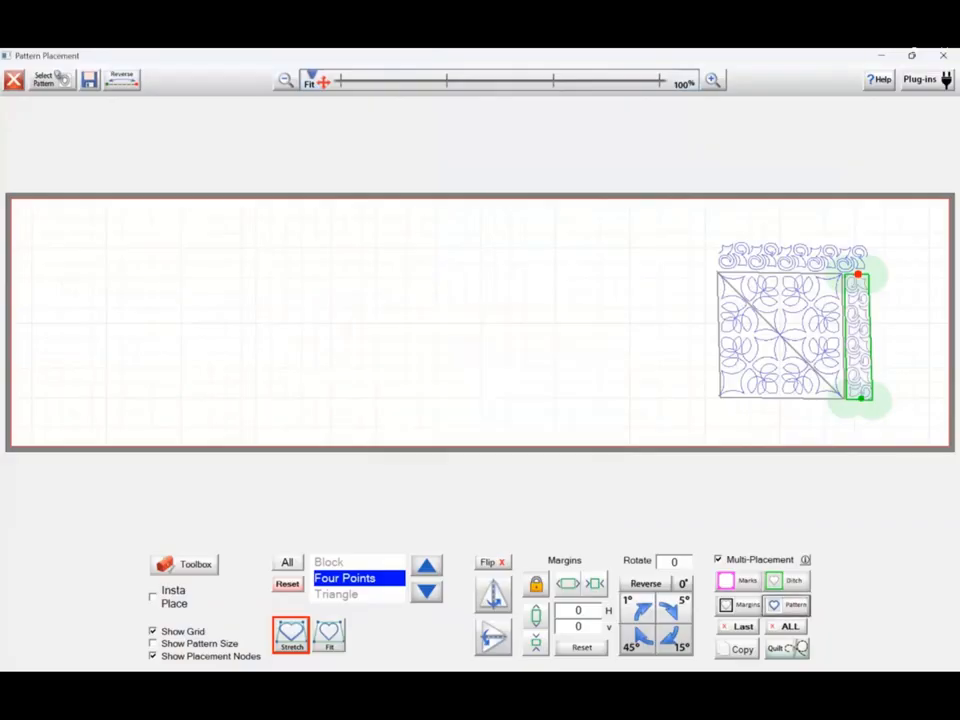
Step: Send the combined block and sashing layout to quilting and open its stitching path for optimization
left_click(801, 648)
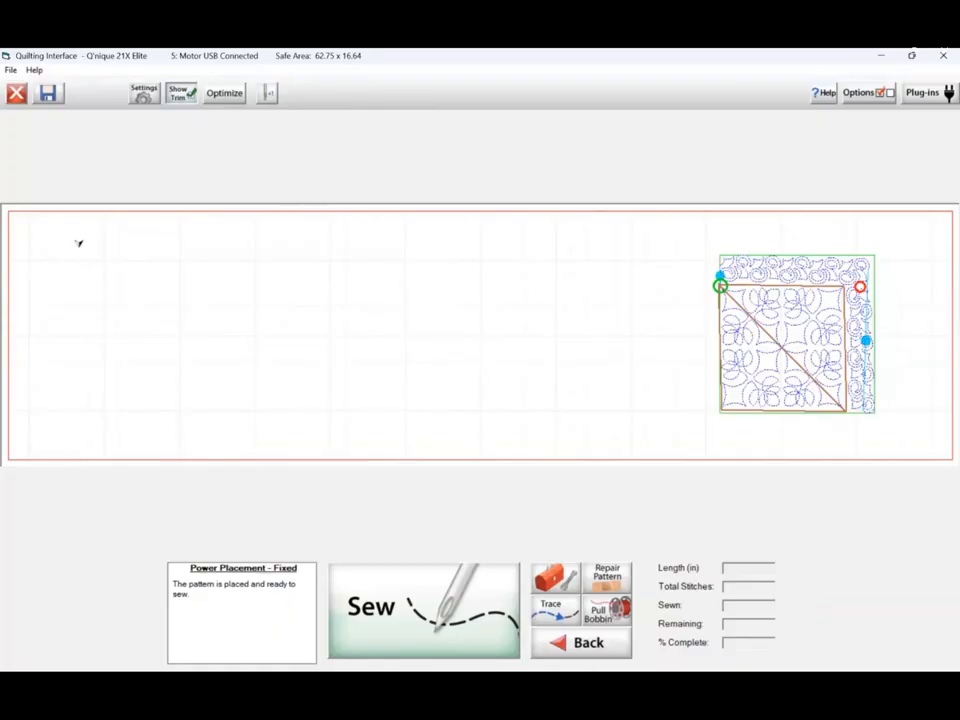
left_click(224, 93)
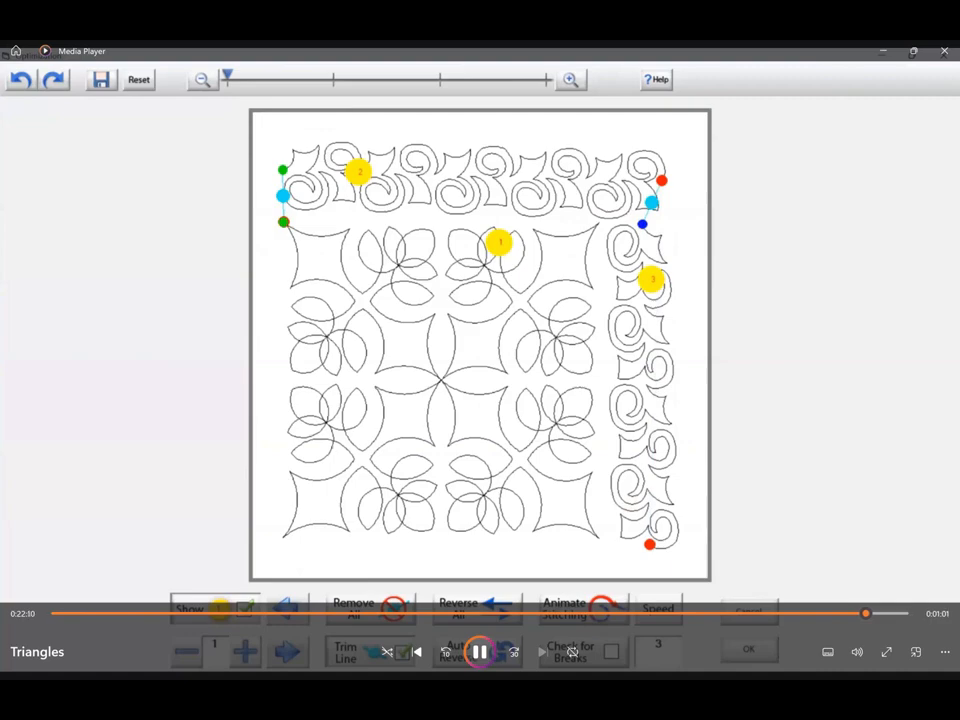
key("space")
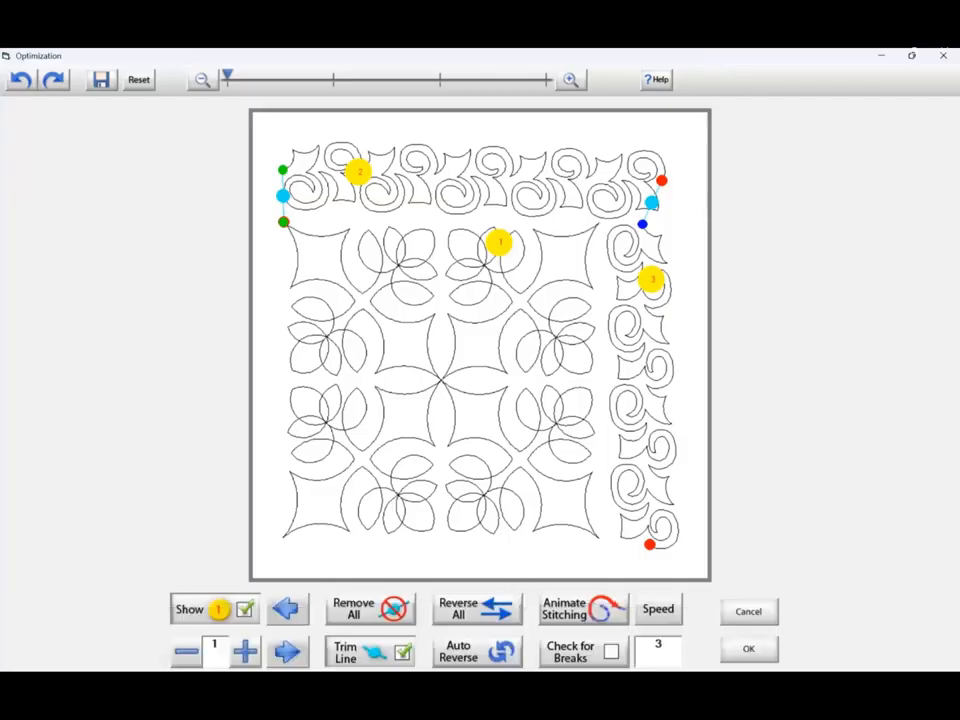
key("space")
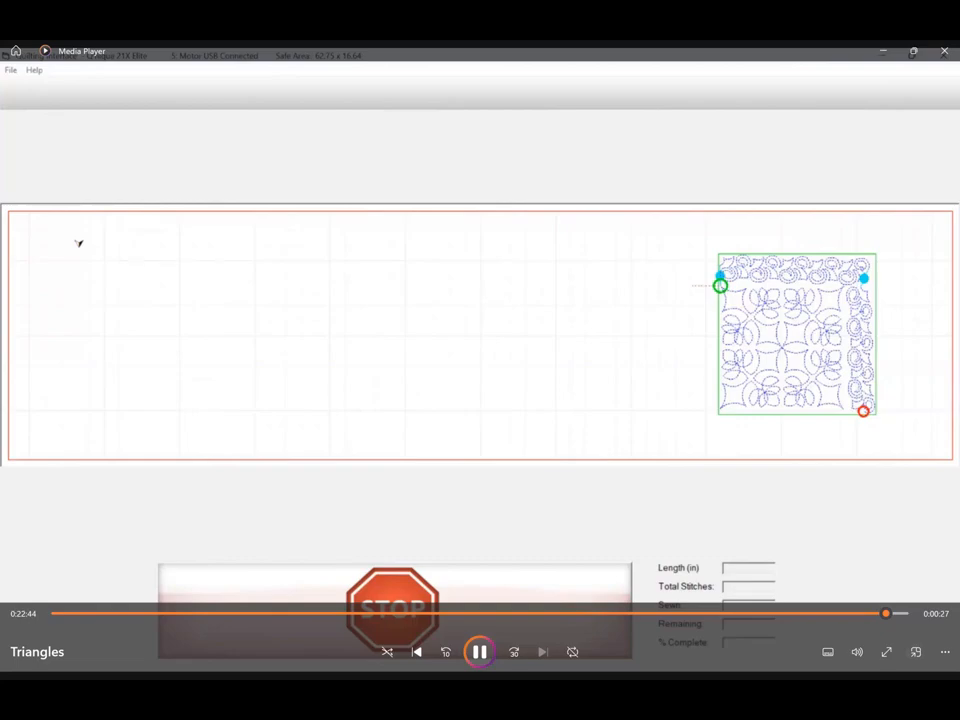
key("space")
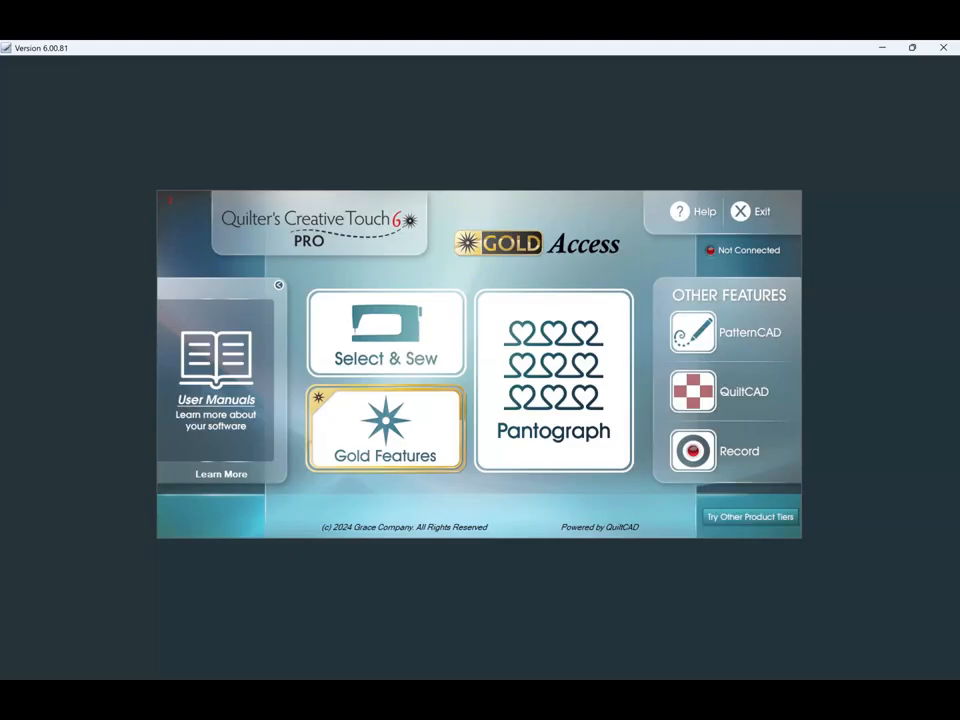
Step: Start a QuiltCAD layout and place the triangle pattern 13.gpf in the block at the third column, second row
left_click(694, 392)
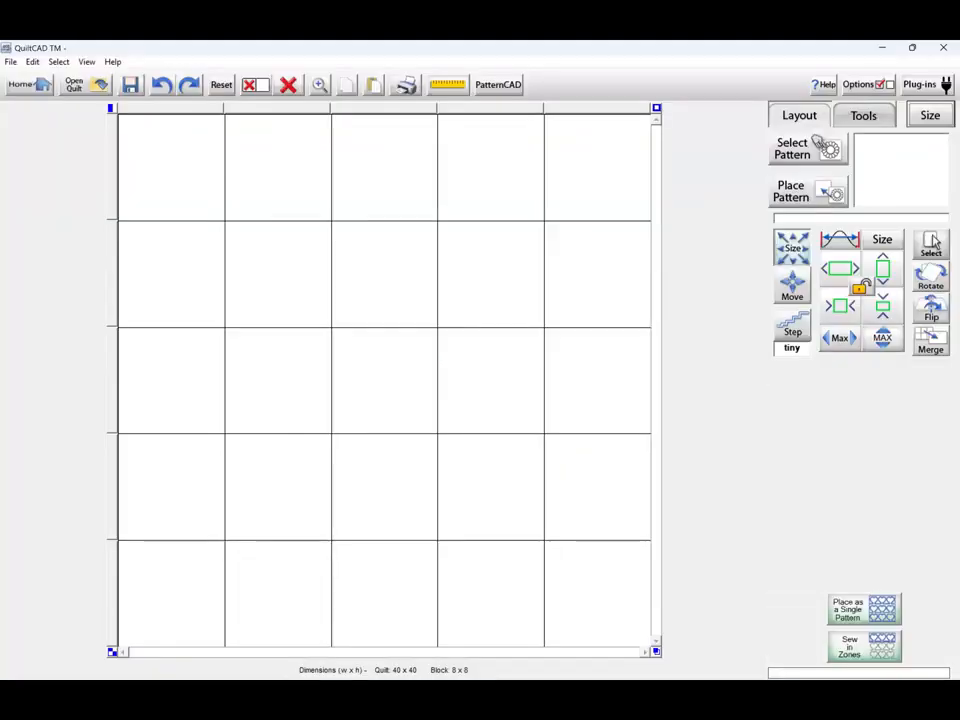
left_click(384, 274)
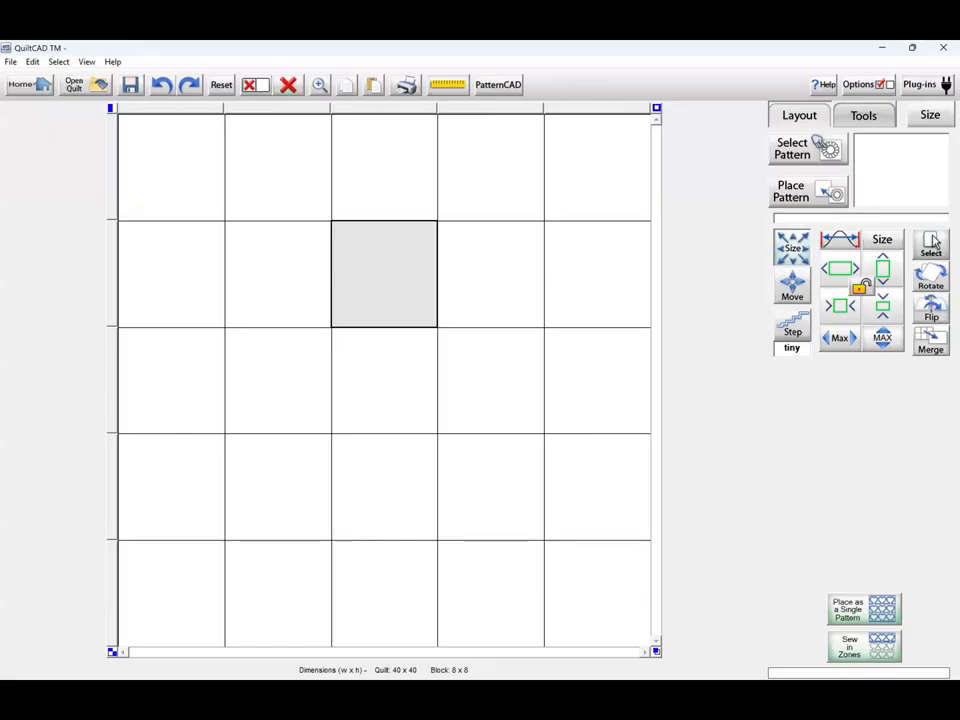
left_click(931, 244)
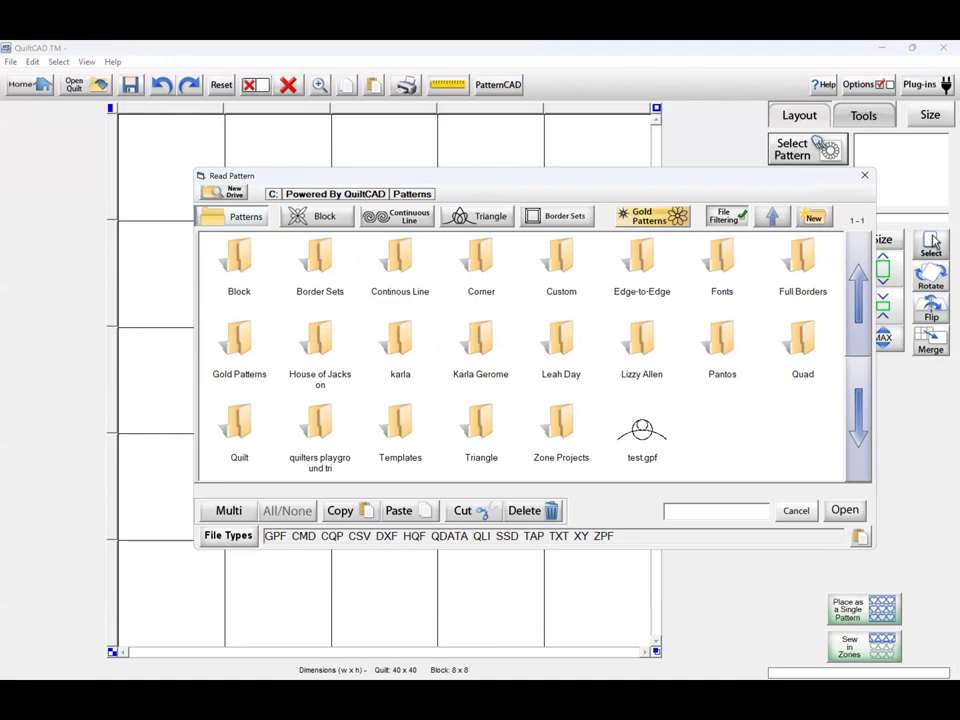
left_click_drag(530, 175, 539, 165)
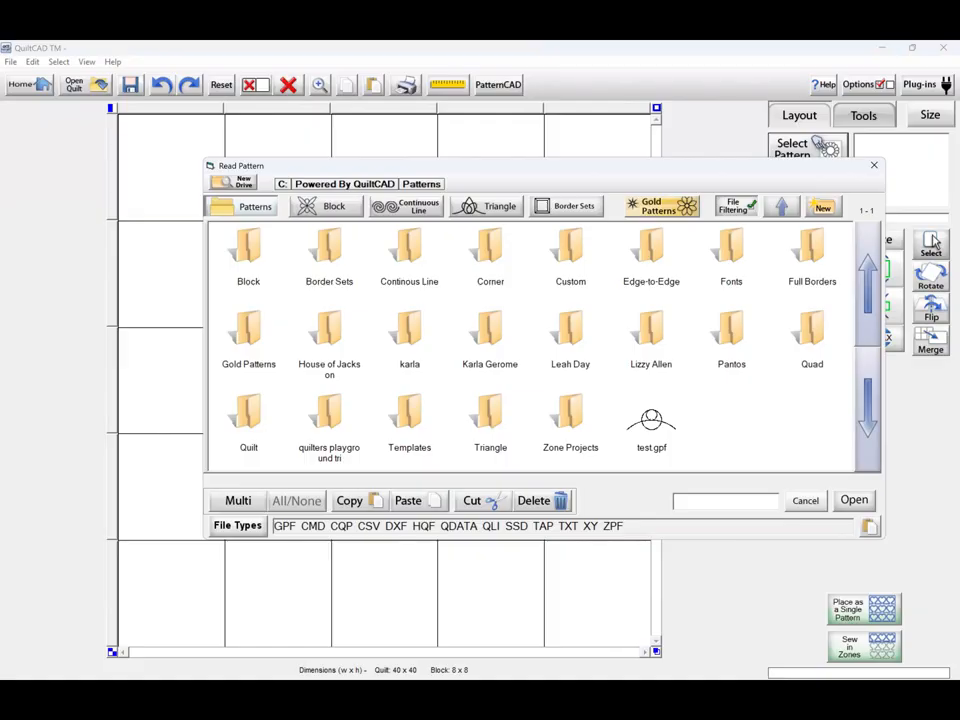
left_click(487, 206)
left_click(490, 263)
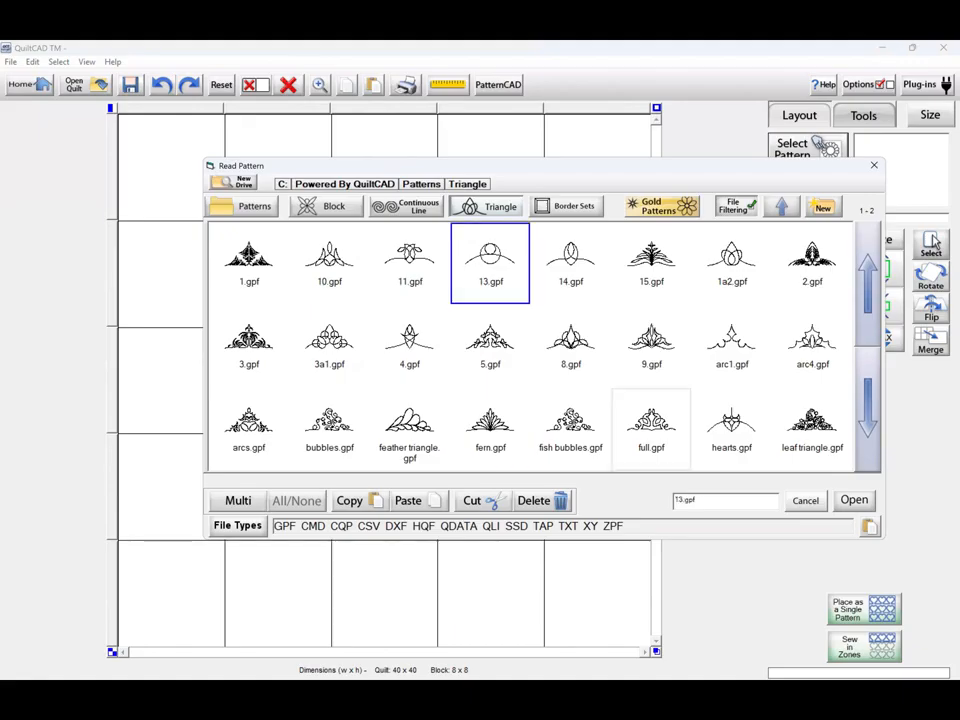
left_click(854, 500)
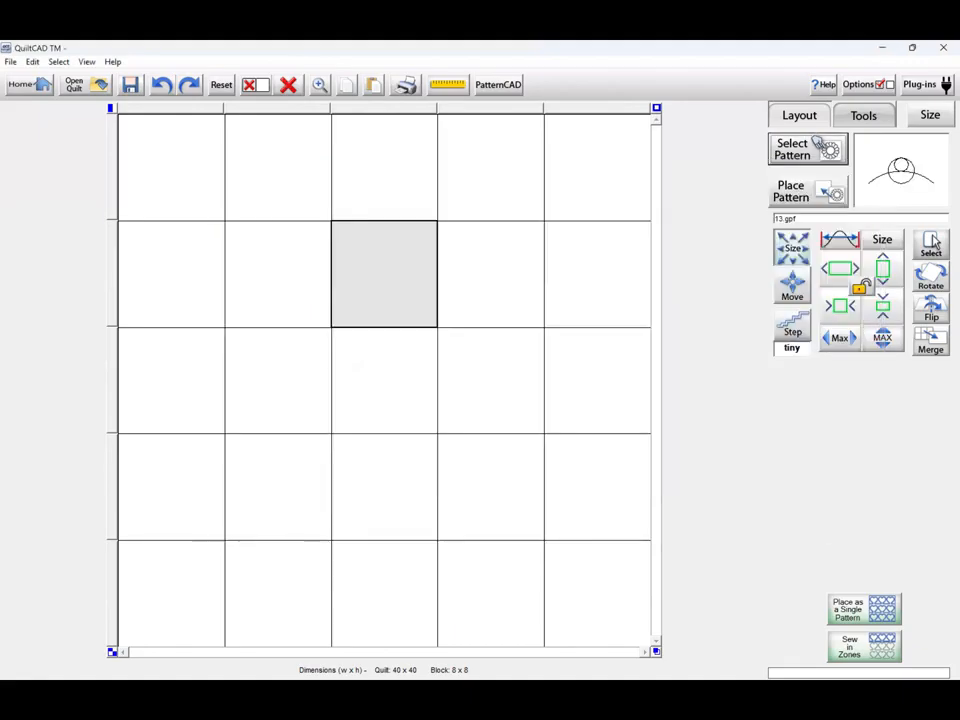
left_click(792, 191)
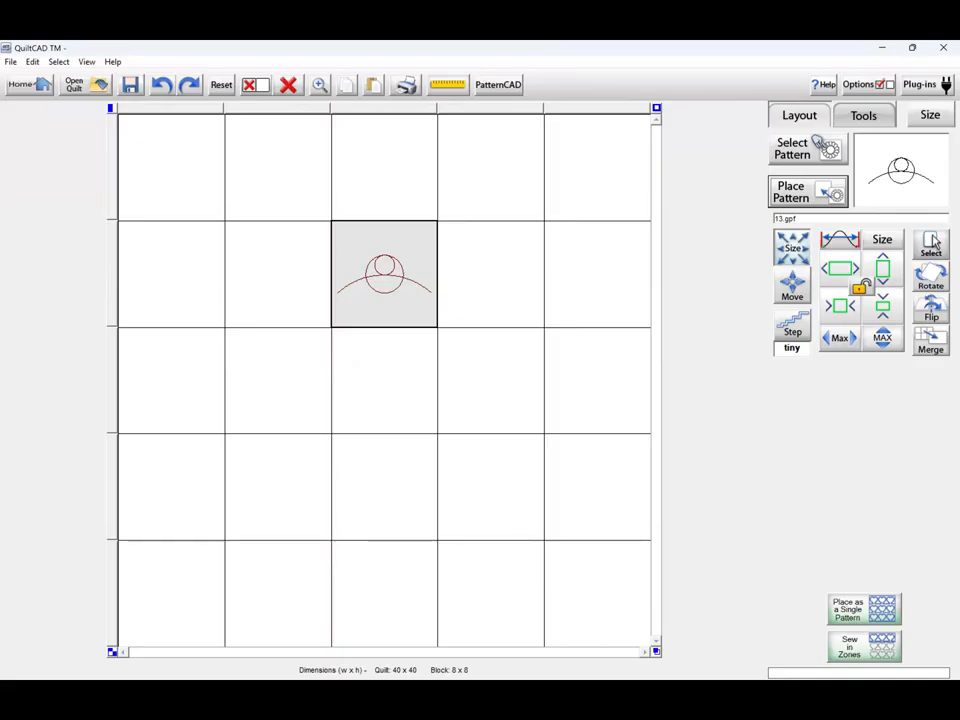
Step: Try both Diagonal triangle-block layouts on the placed pattern, then apply the Criss Cross layout with all four triangles filled
left_click(863, 115)
left_click(865, 146)
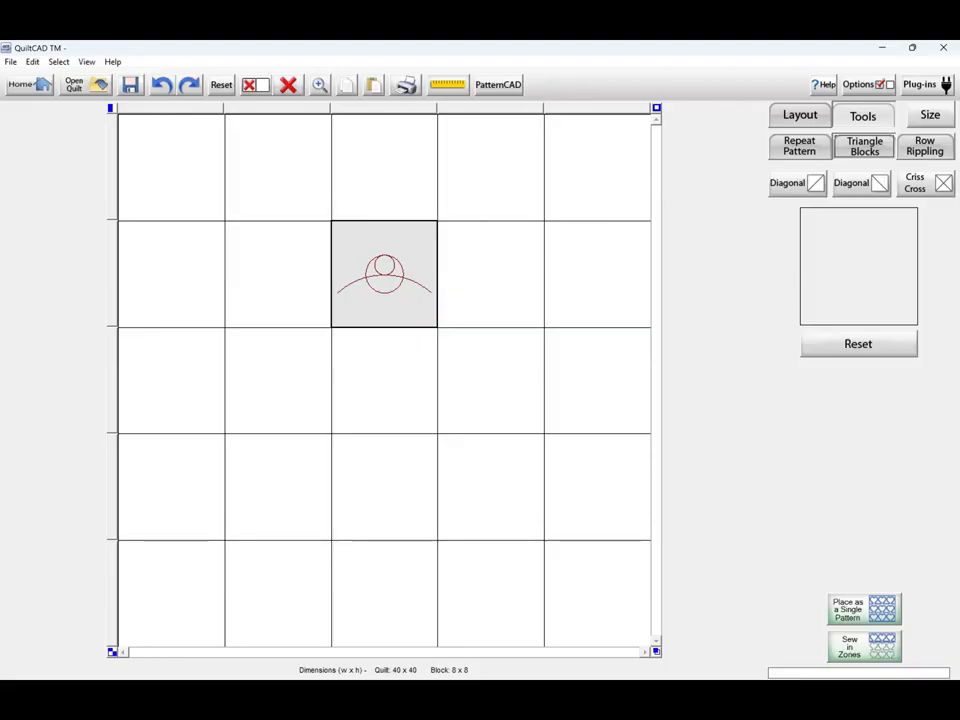
left_click(797, 183)
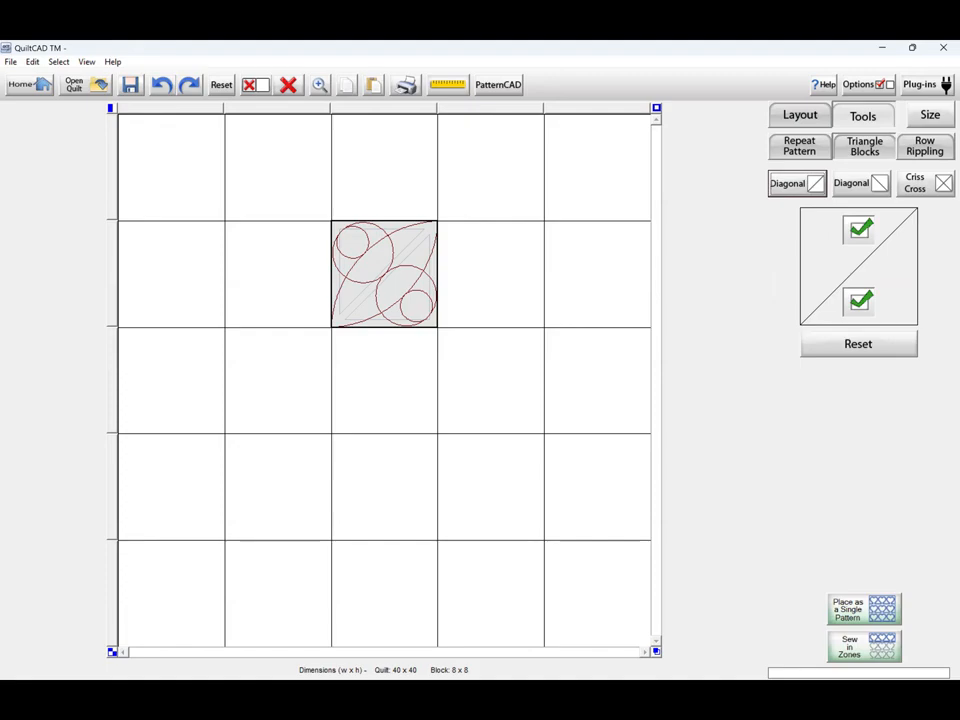
left_click(861, 183)
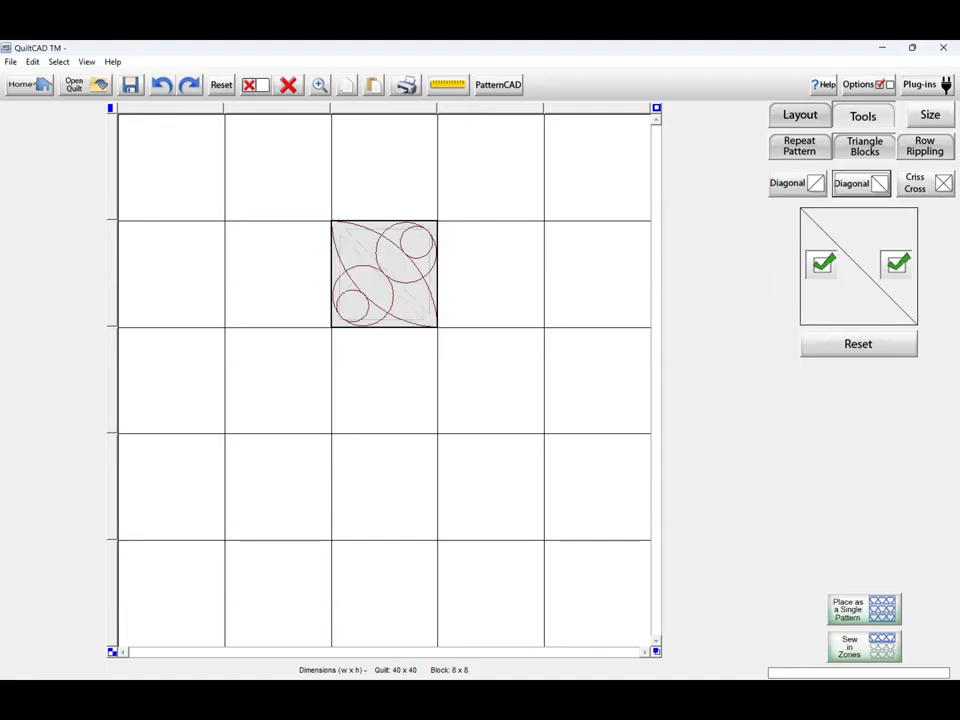
left_click(925, 183)
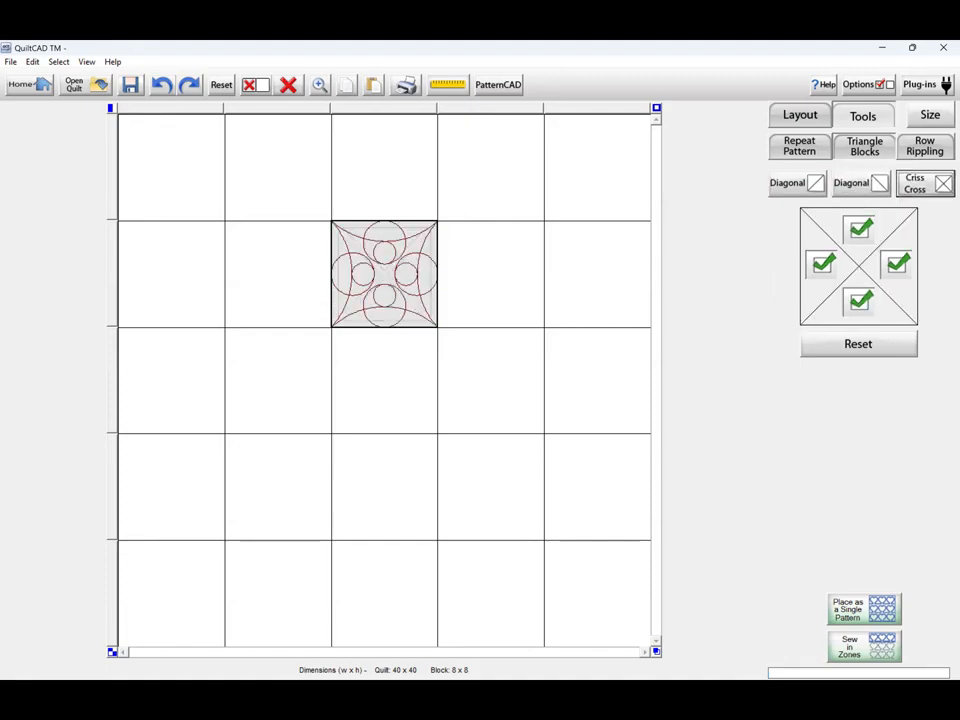
Step: Bring the criss-cross block into Pattern Placement as a single pattern and reset its placement
left_click(864, 609)
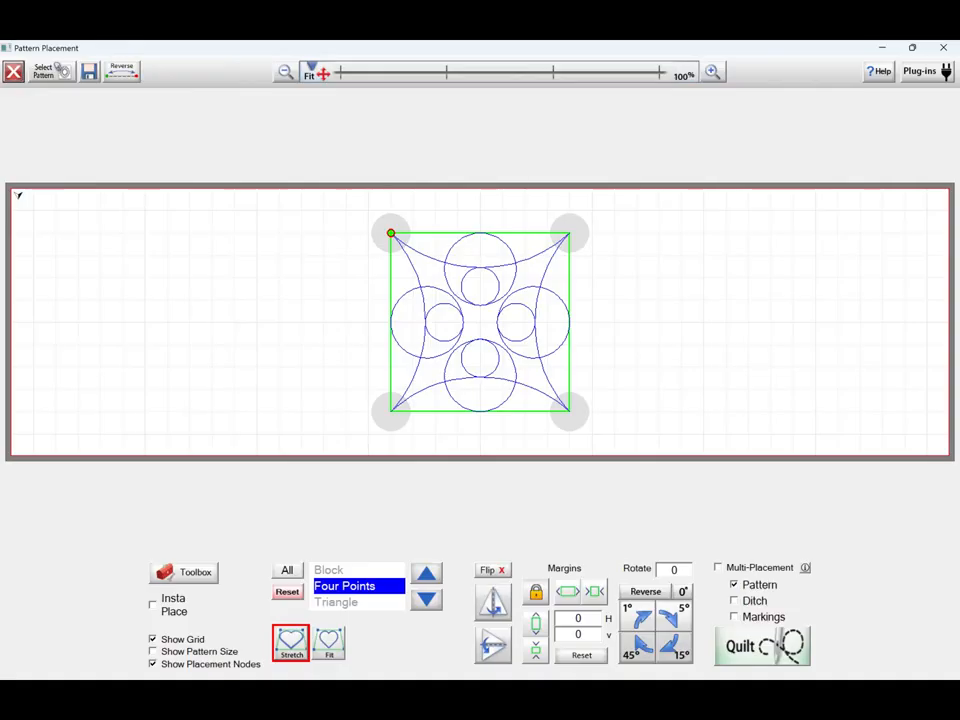
left_click(287, 592)
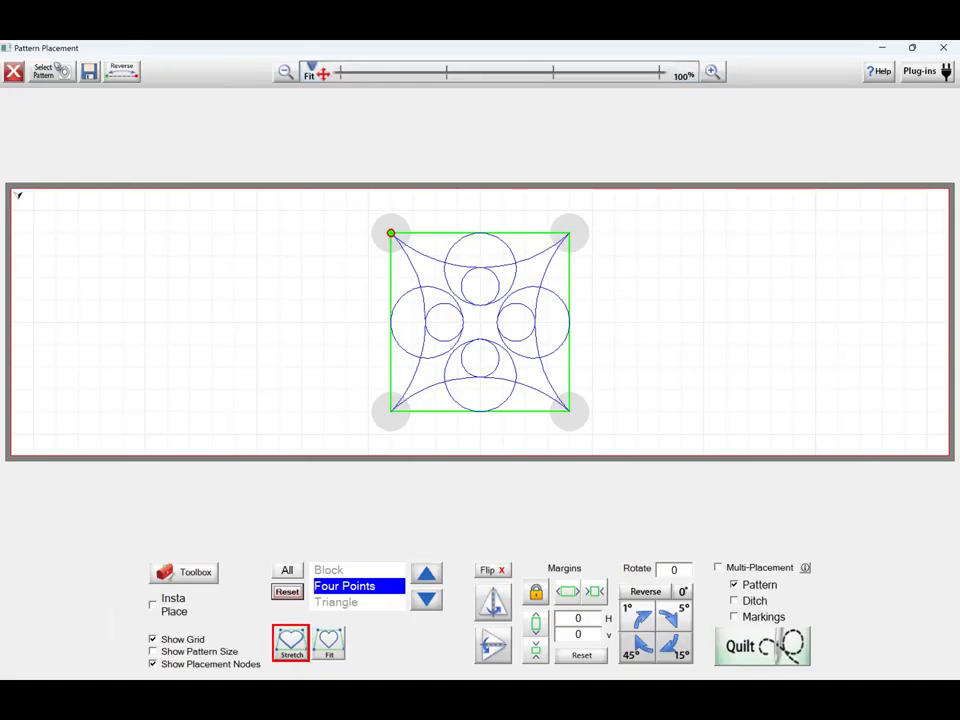
Step: Load the triangle pattern 13.gpf into the placement area
left_click(52, 72)
left_click(425, 273)
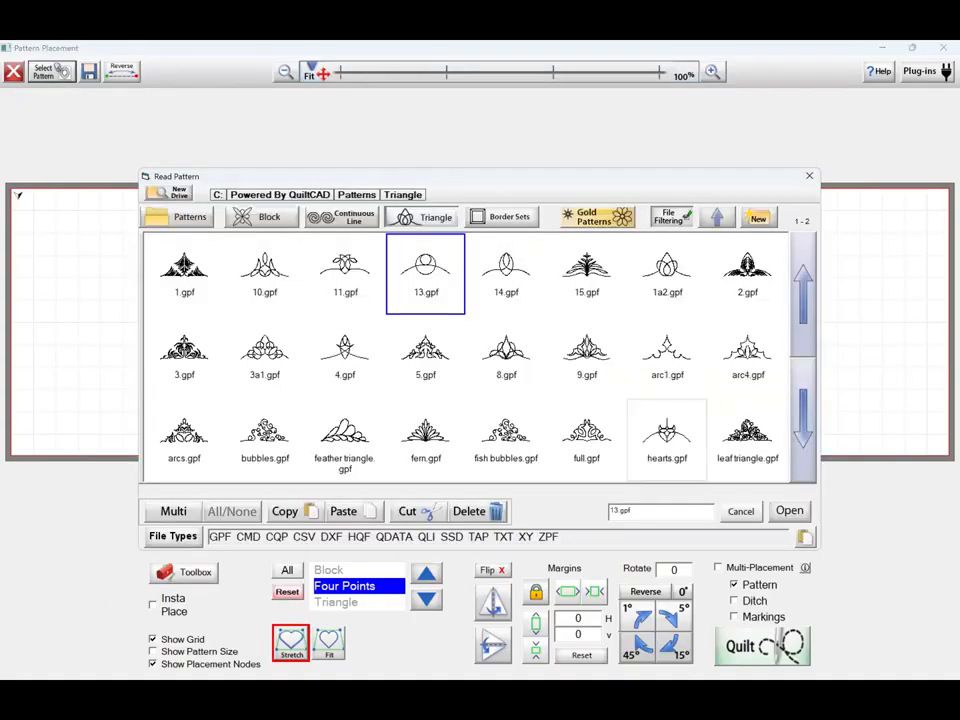
left_click(789, 511)
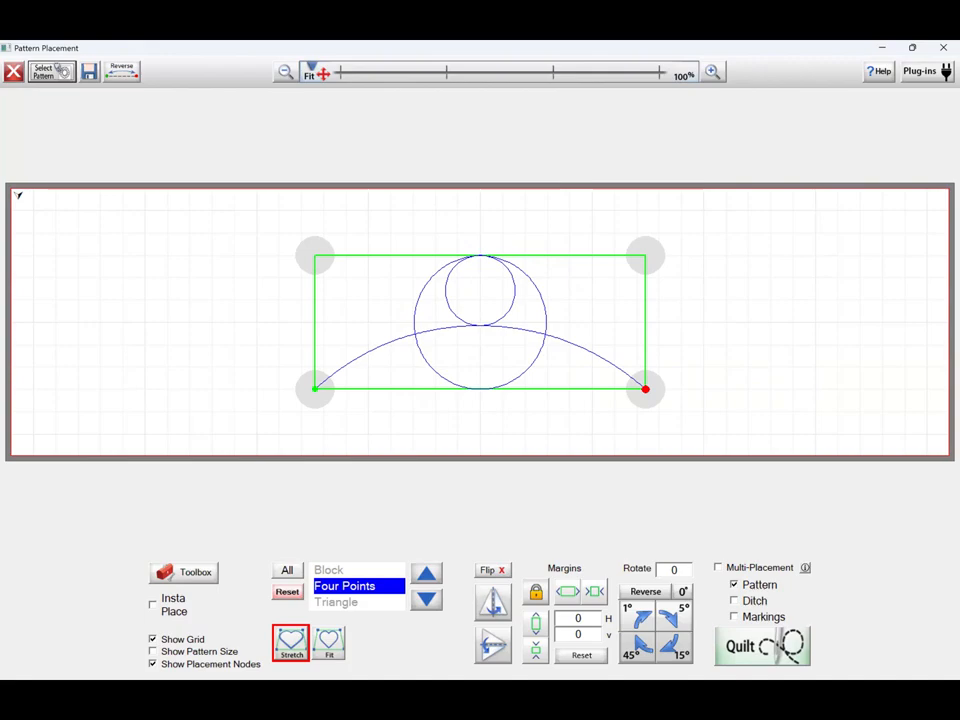
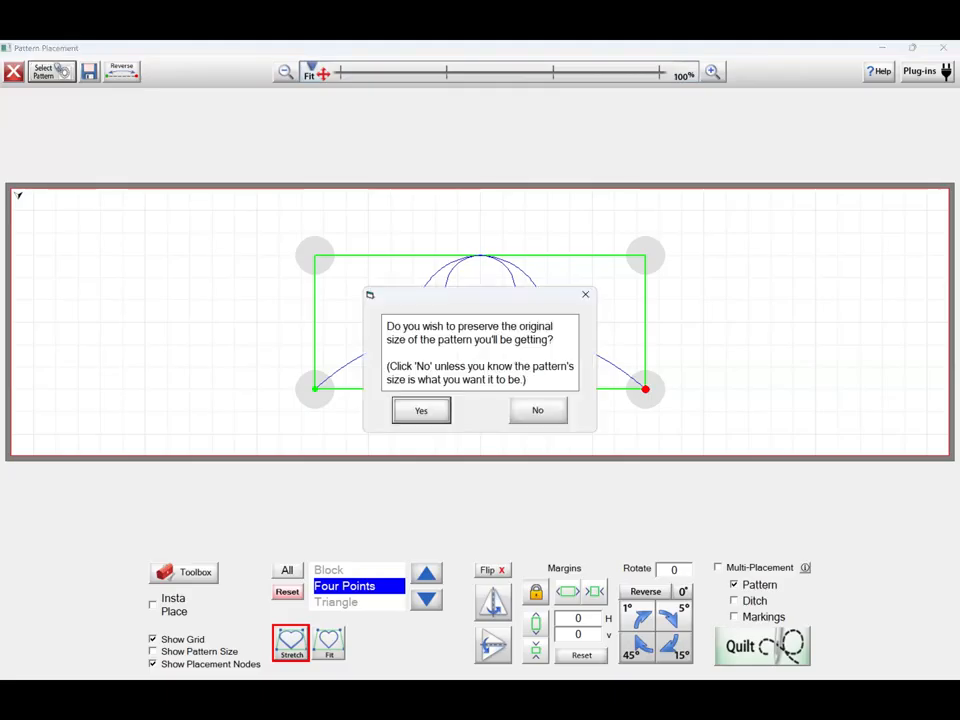
key("Return")
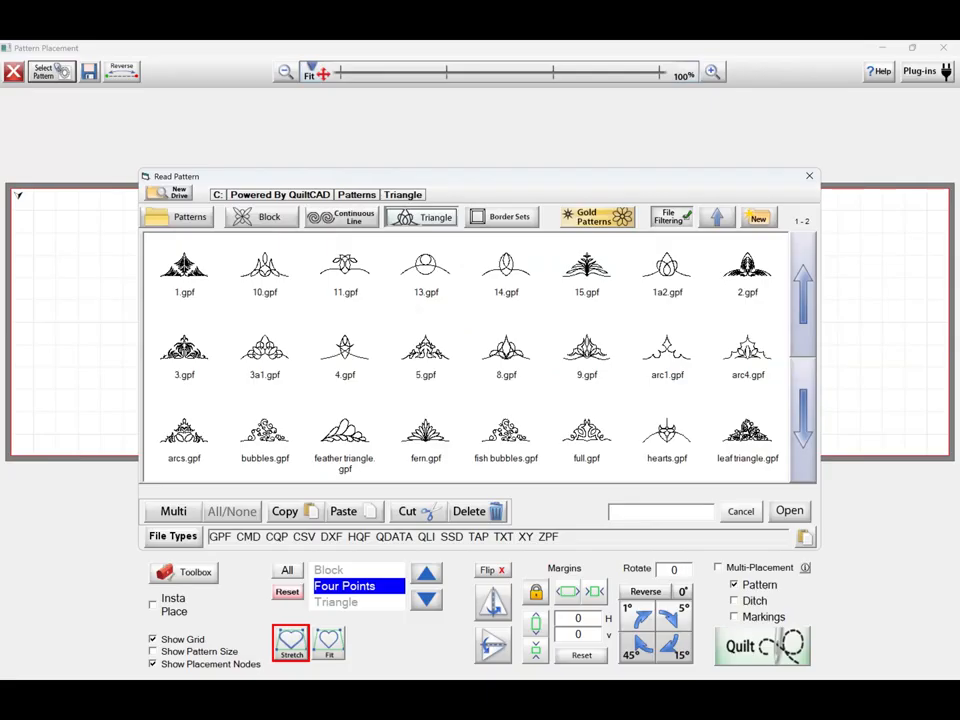
left_click(597, 217)
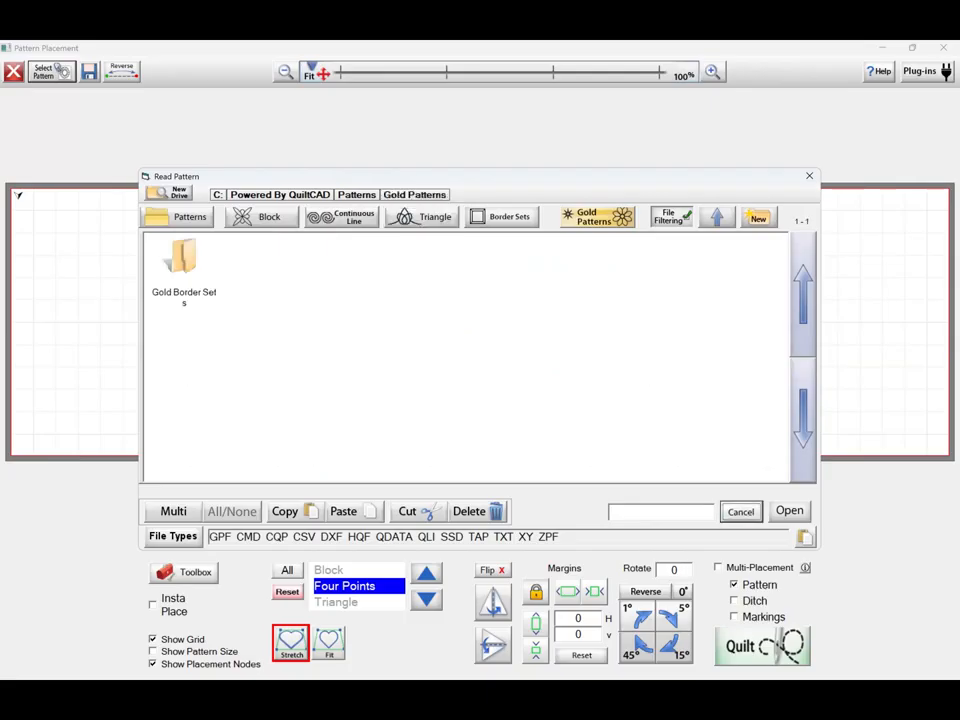
left_click(741, 511)
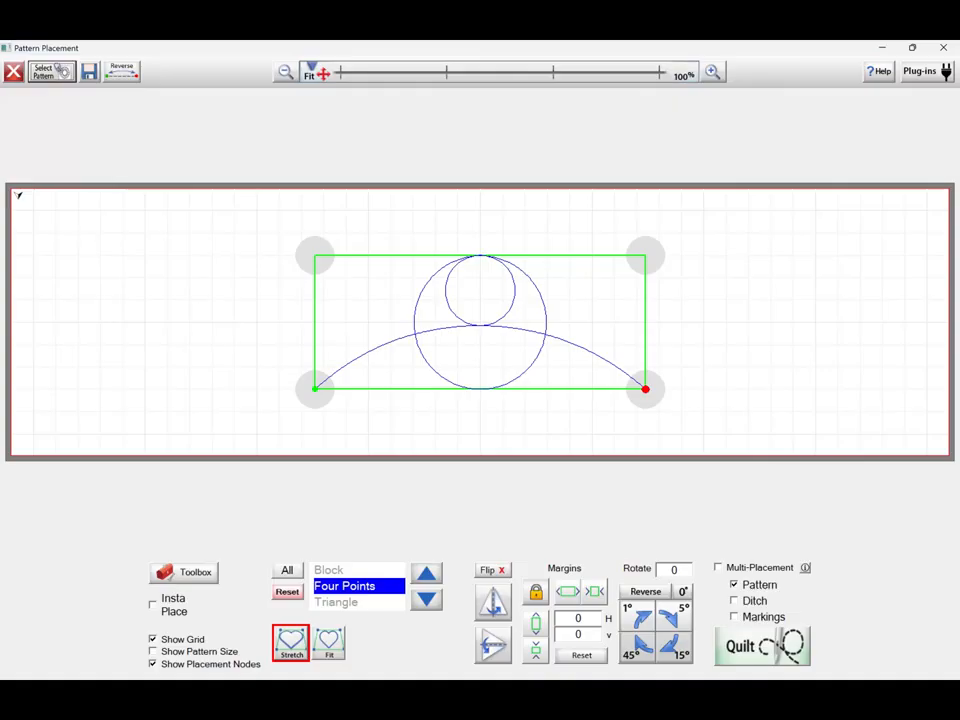
Step: Switch the placement mode to Two Points and turn on multi-placement
left_click(426, 572)
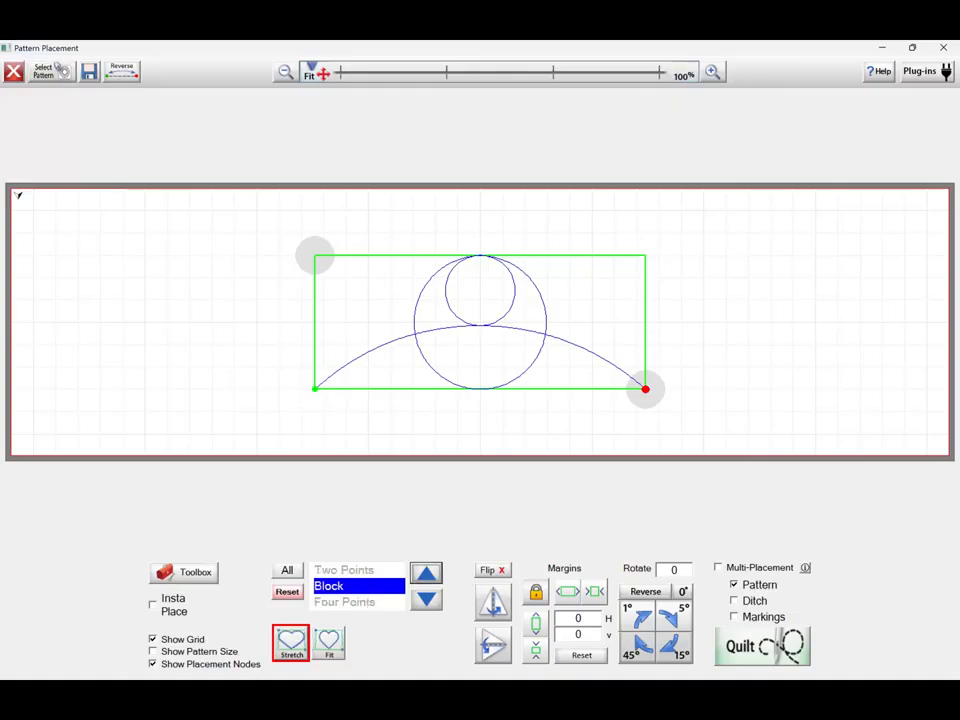
left_click(426, 572)
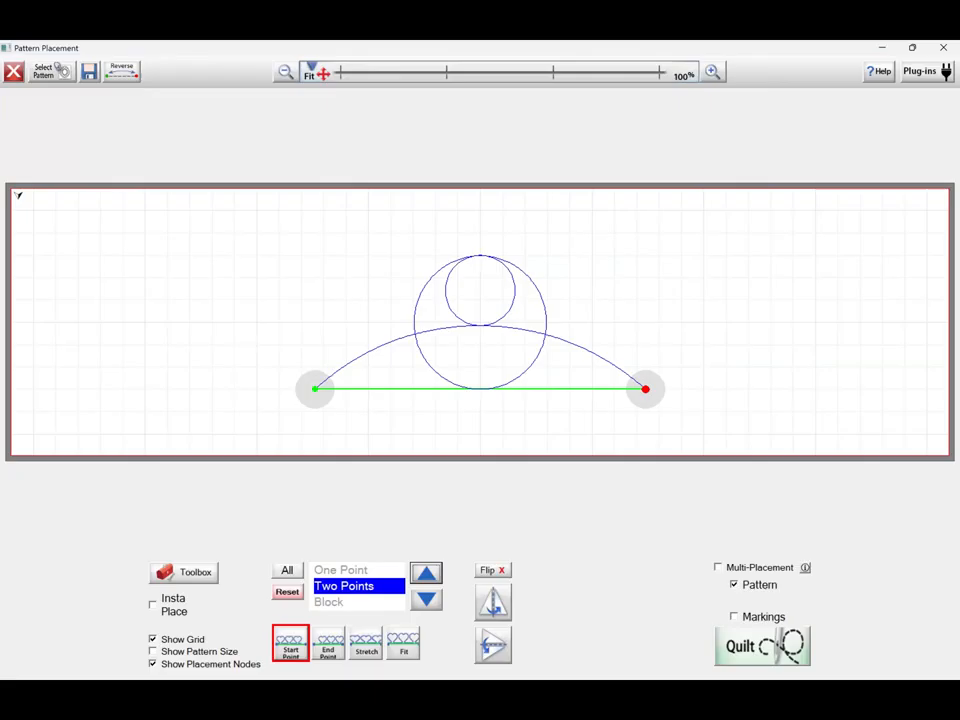
left_click(718, 567)
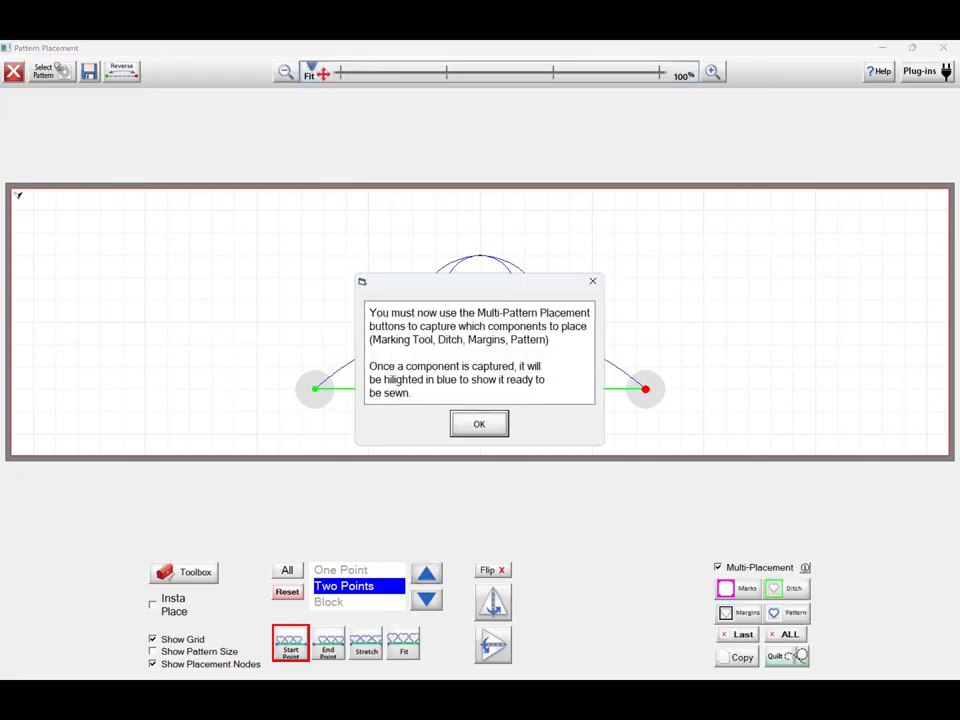
key("Return")
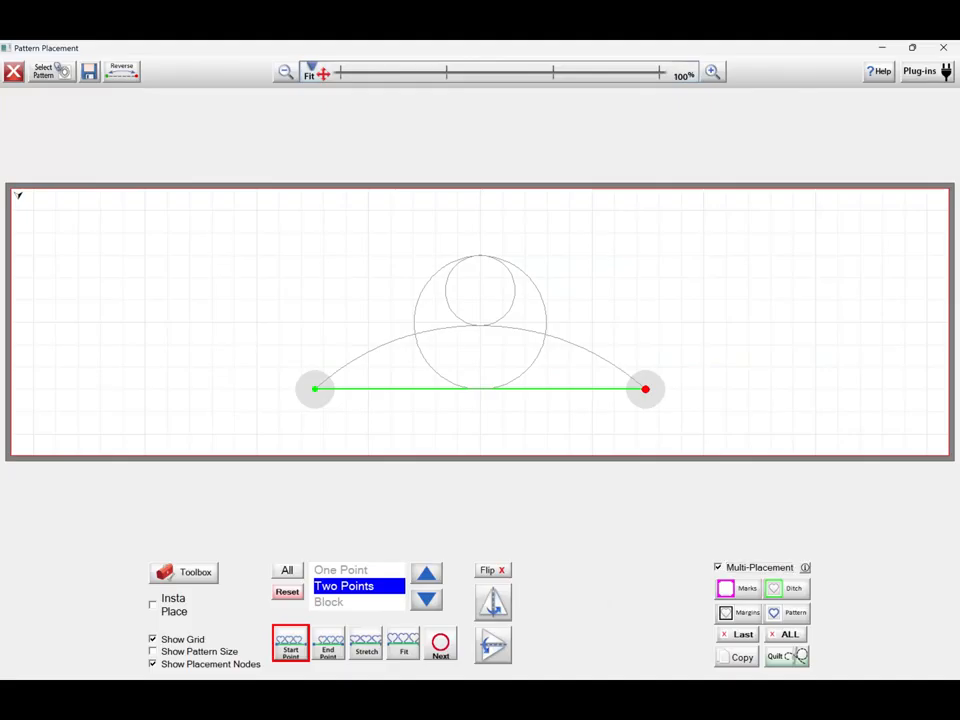
Step: Fit and capture the first triangle along a short horizontal base, disabling the outside-safe-area warning for this session only
left_click(300, 277)
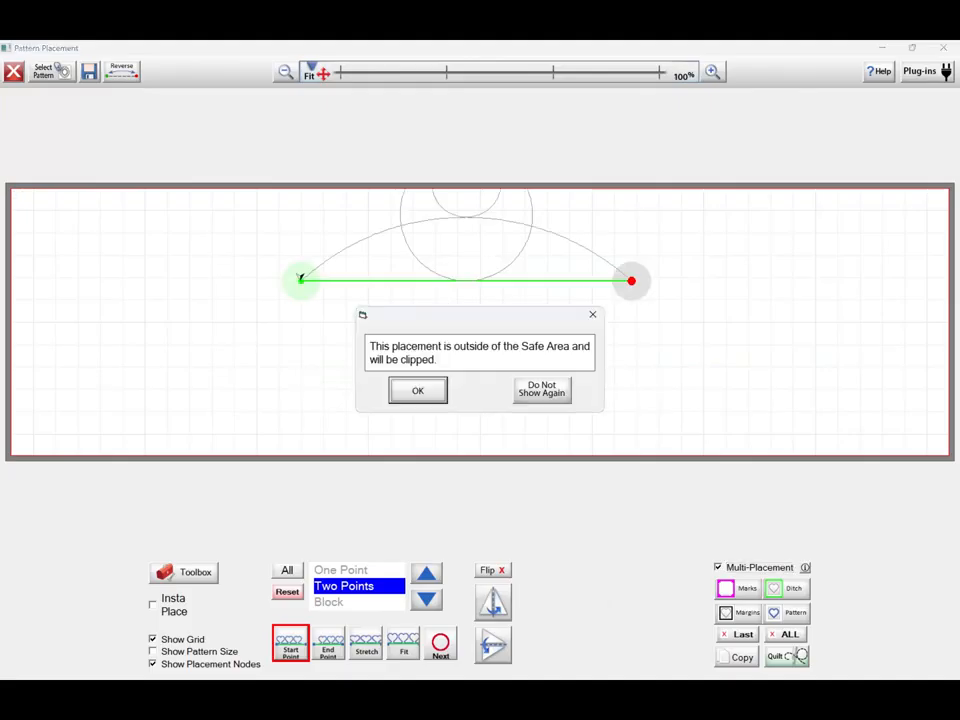
left_click(541, 388)
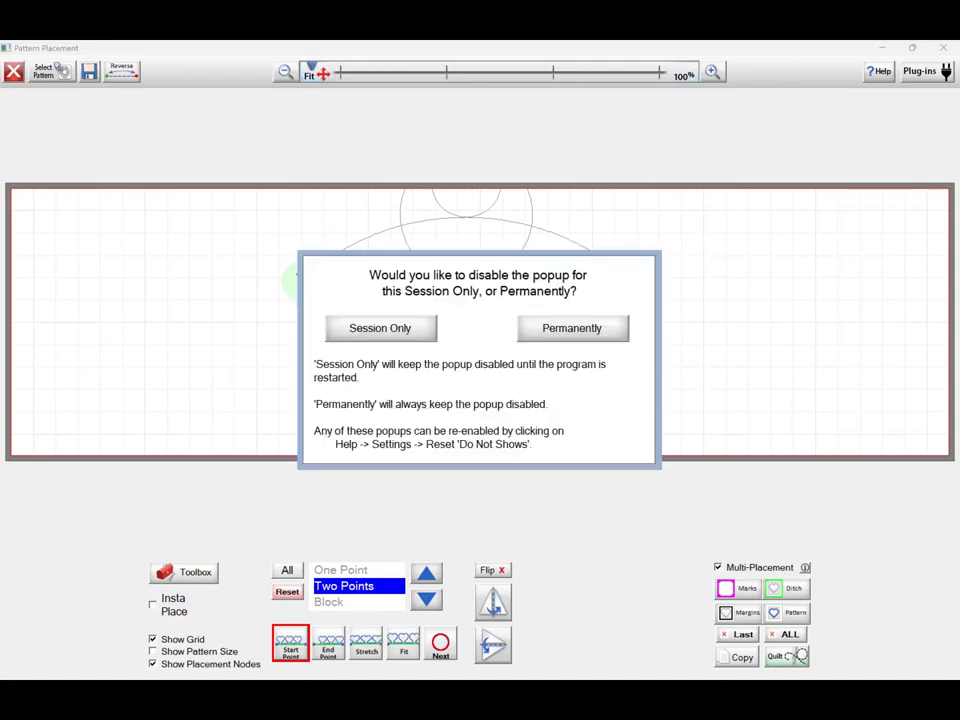
left_click(380, 328)
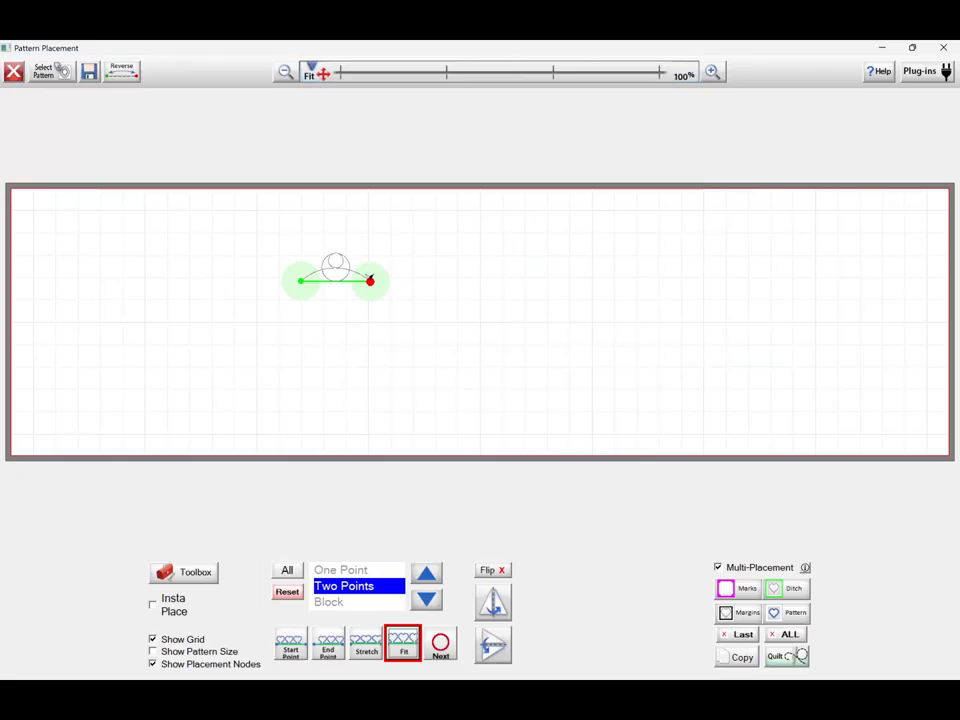
left_click(370, 280)
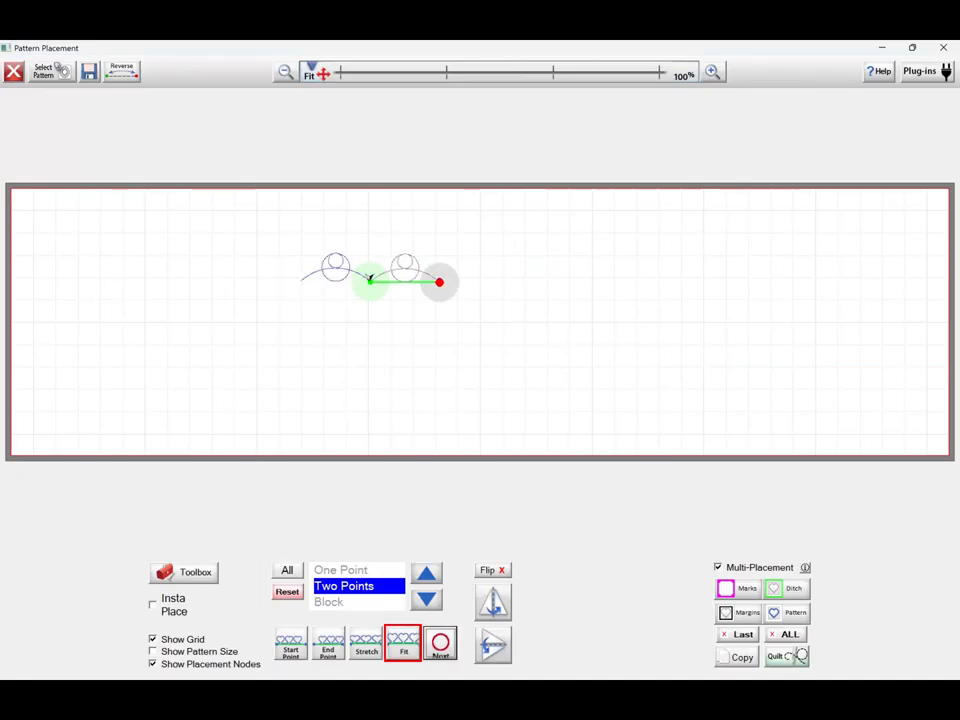
Step: Fit and capture three more triangles point to point, each rotated inward, to complete a small square with the first
left_click(366, 206)
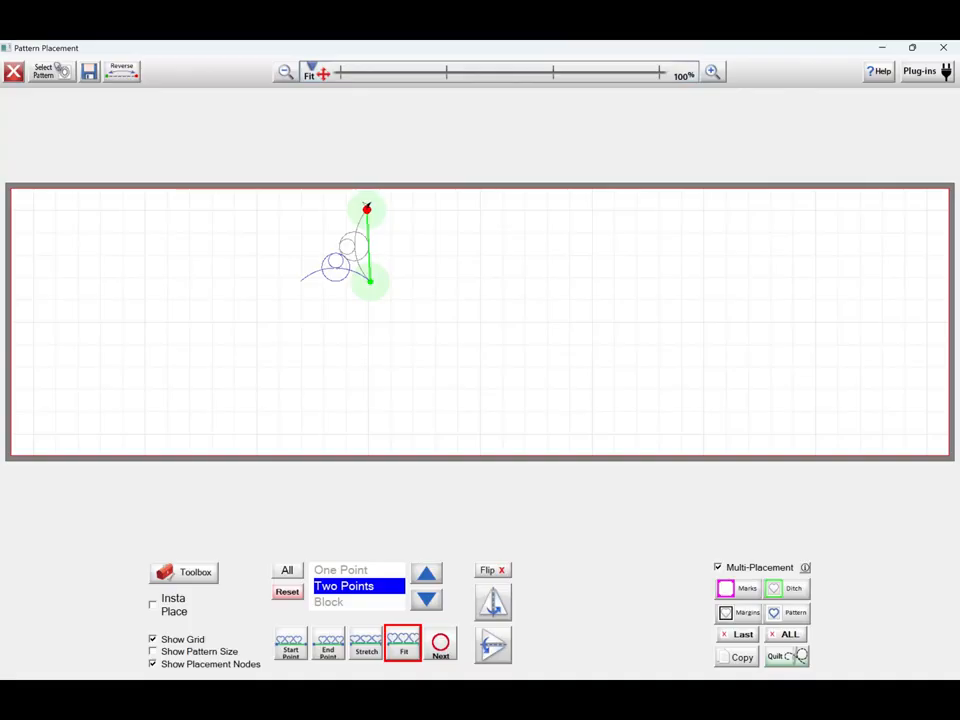
left_click(366, 206)
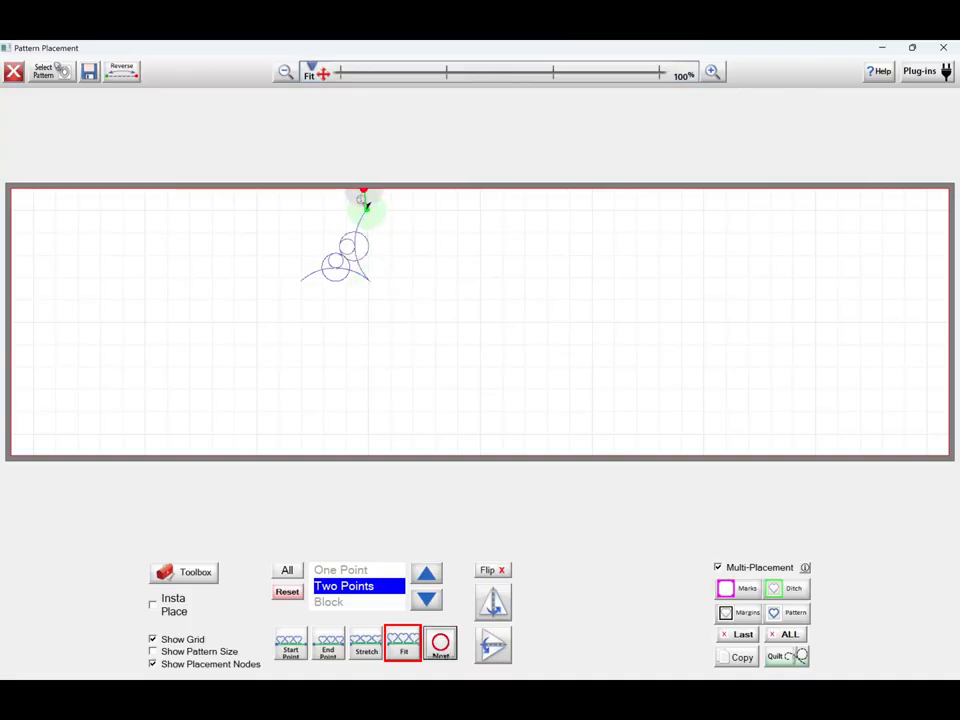
left_click(304, 208)
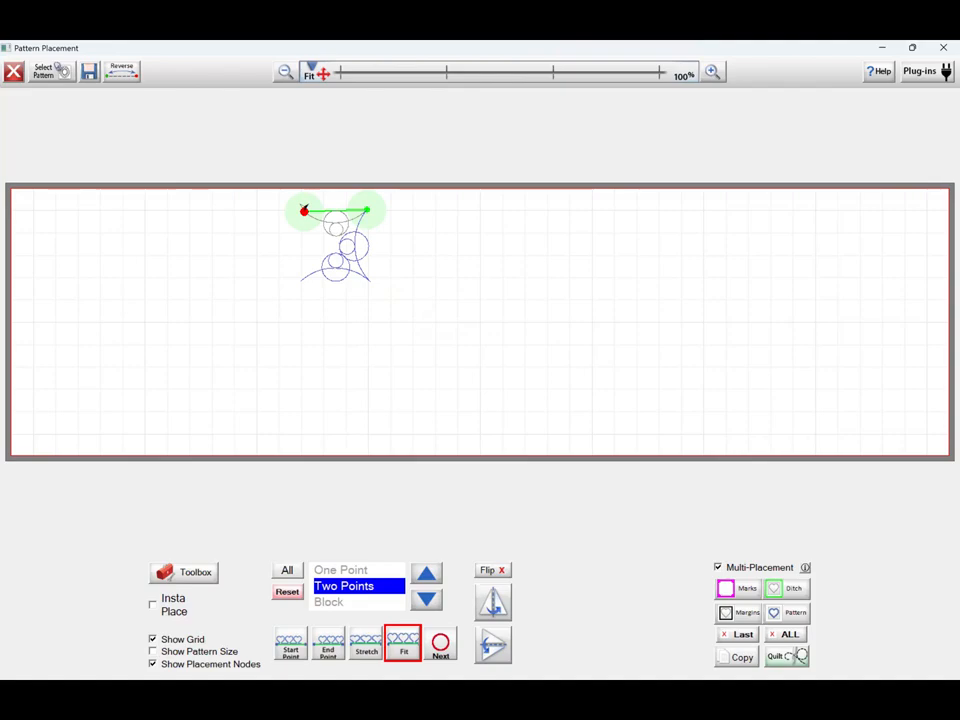
left_click(304, 208)
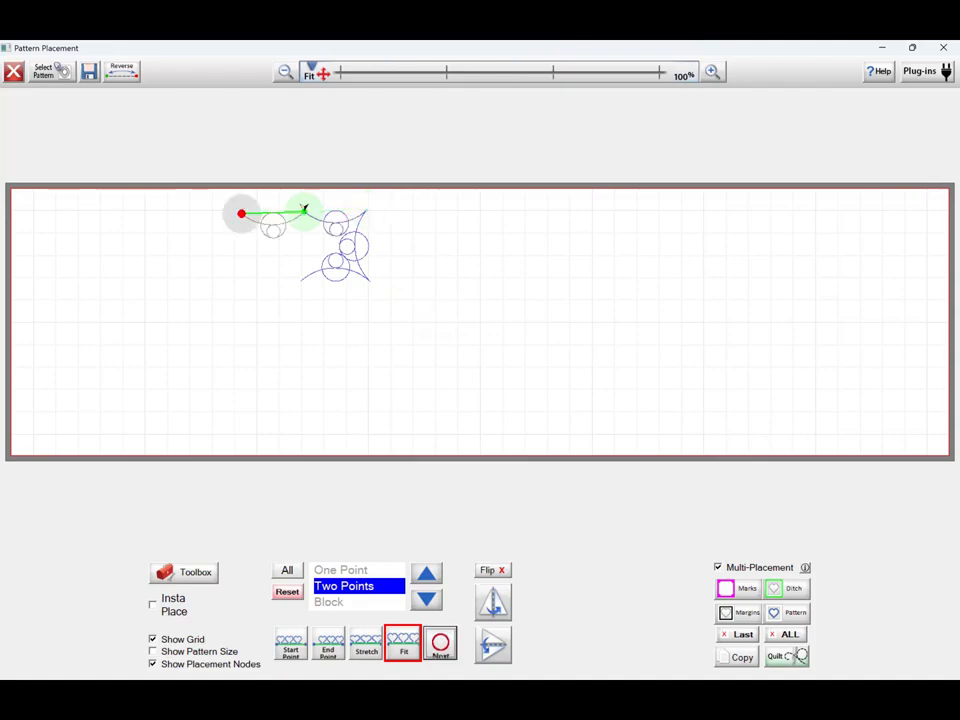
left_click(304, 276)
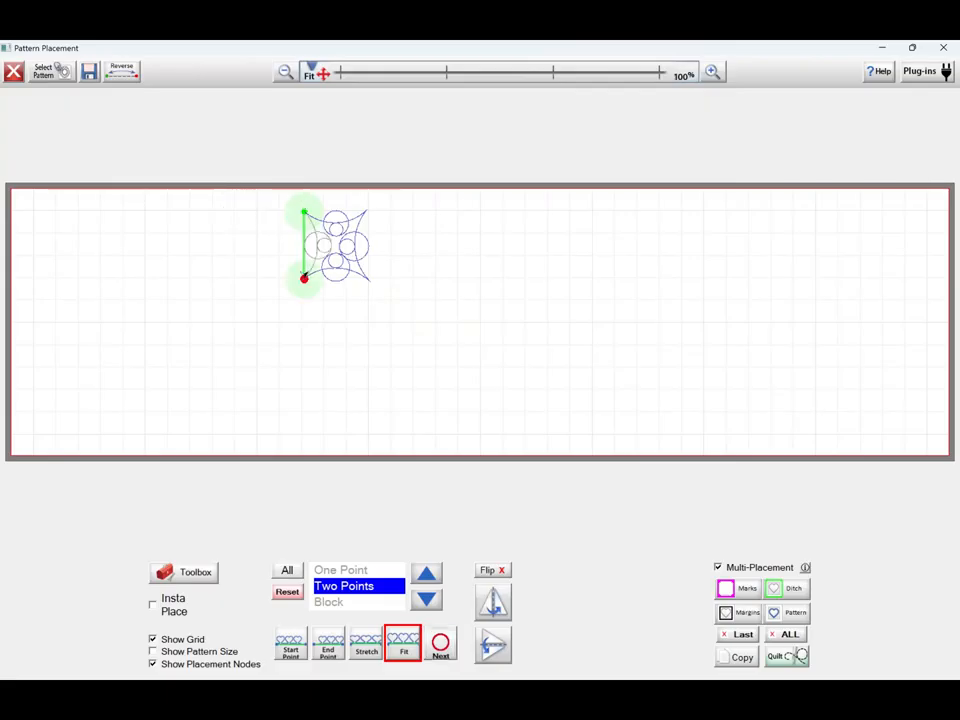
left_click(787, 613)
left_click(421, 384)
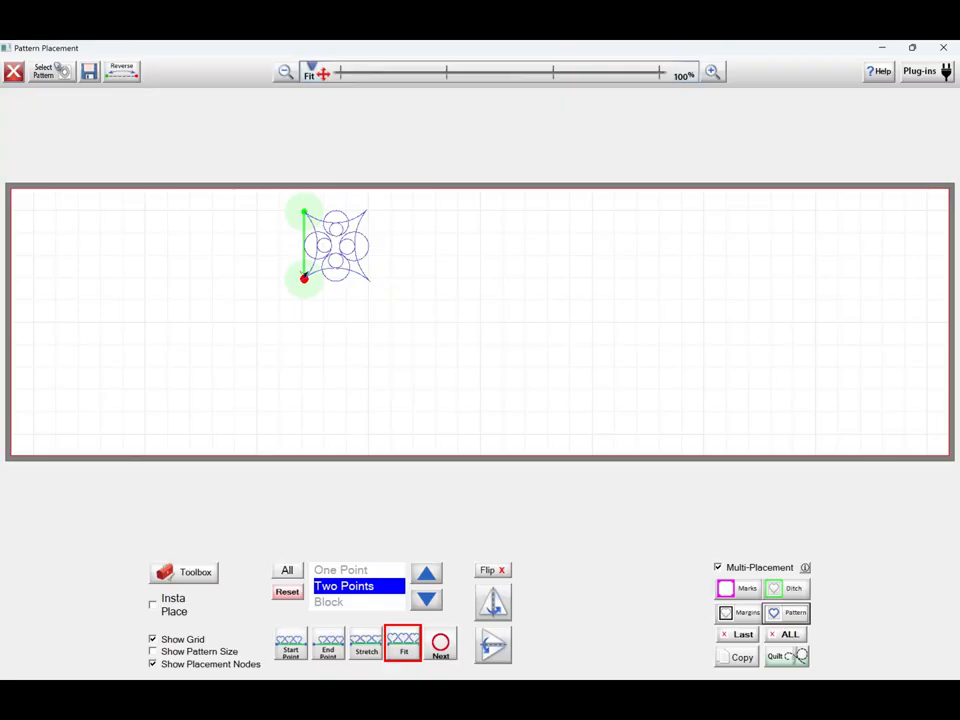
Step: Reset the placement, turn off multi-placement, and proceed to quilting with the single unplaced triangle pattern
left_click(287, 592)
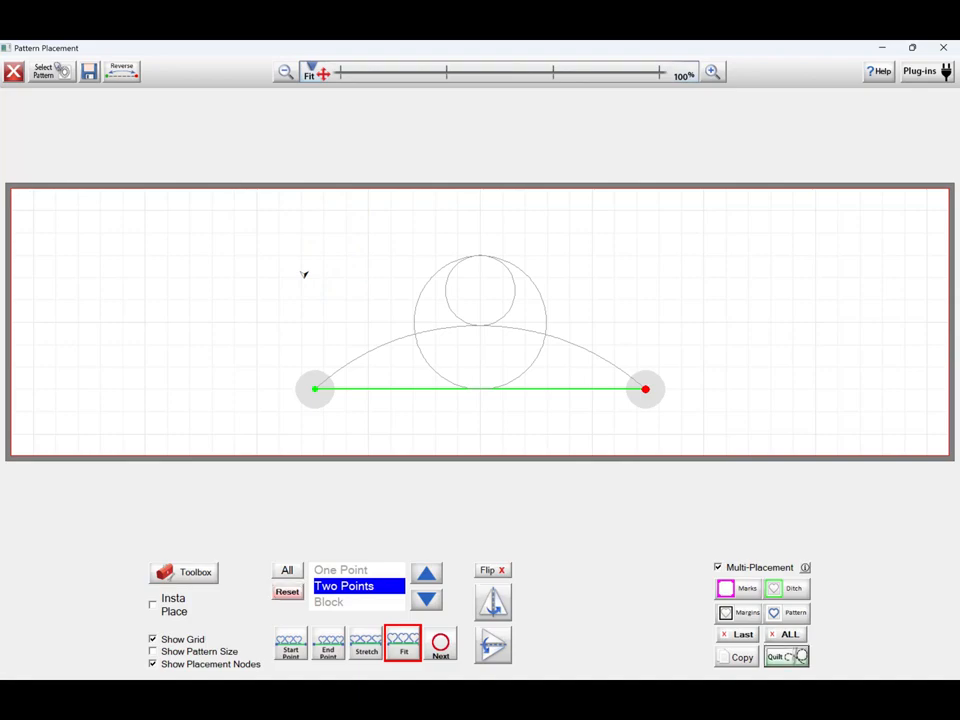
key("Return")
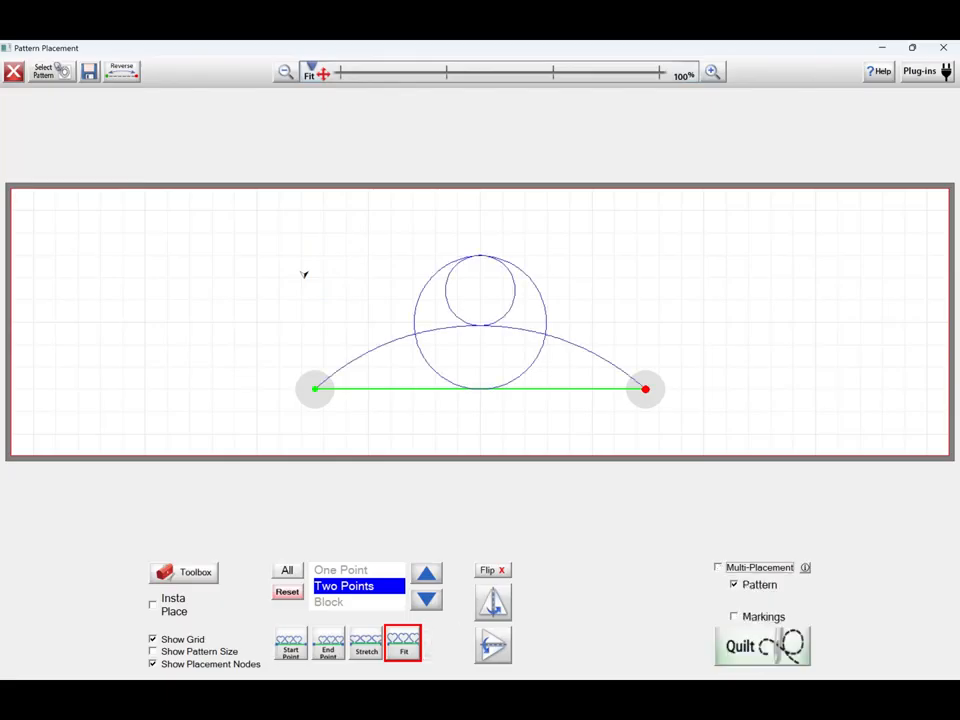
key("Return")
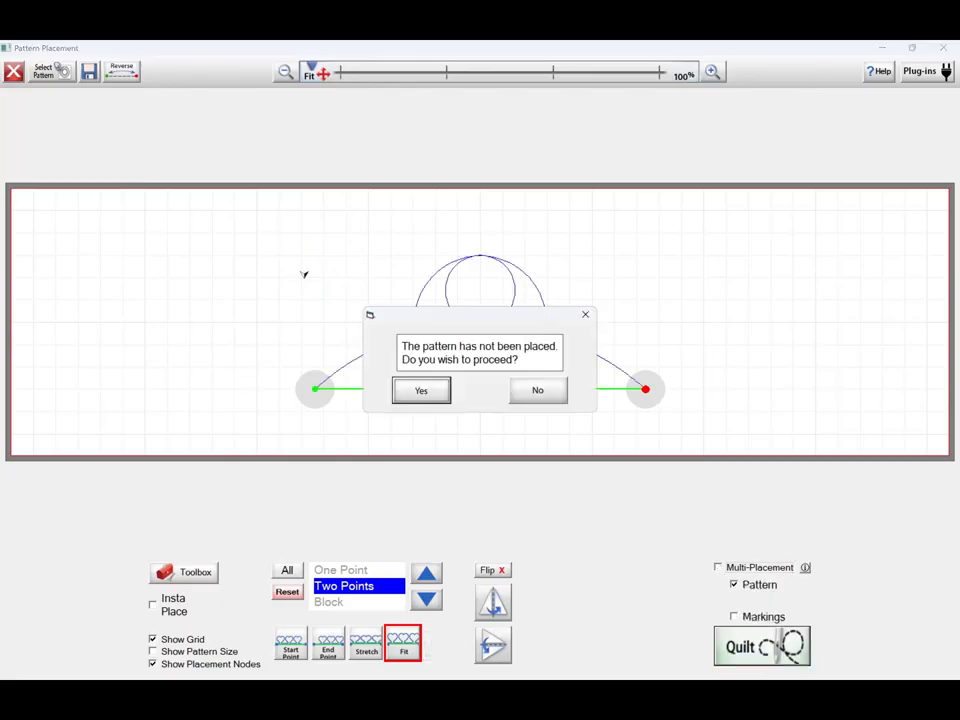
key("Return")
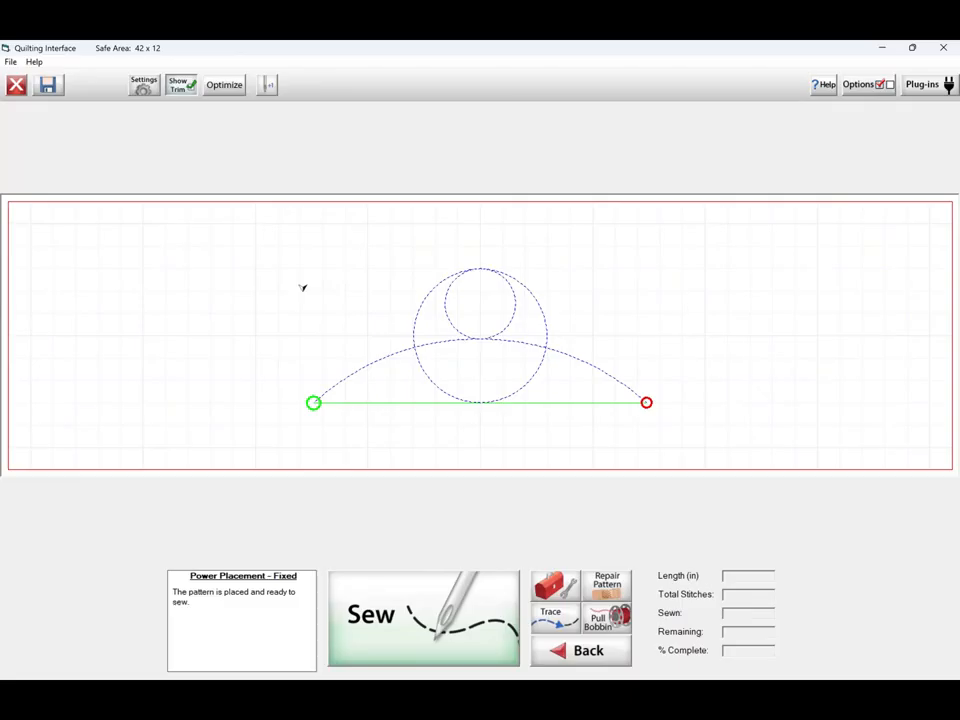
Step: Review the triangle pattern's quilting settings without changing them, and return to the home screen
left_click(144, 85)
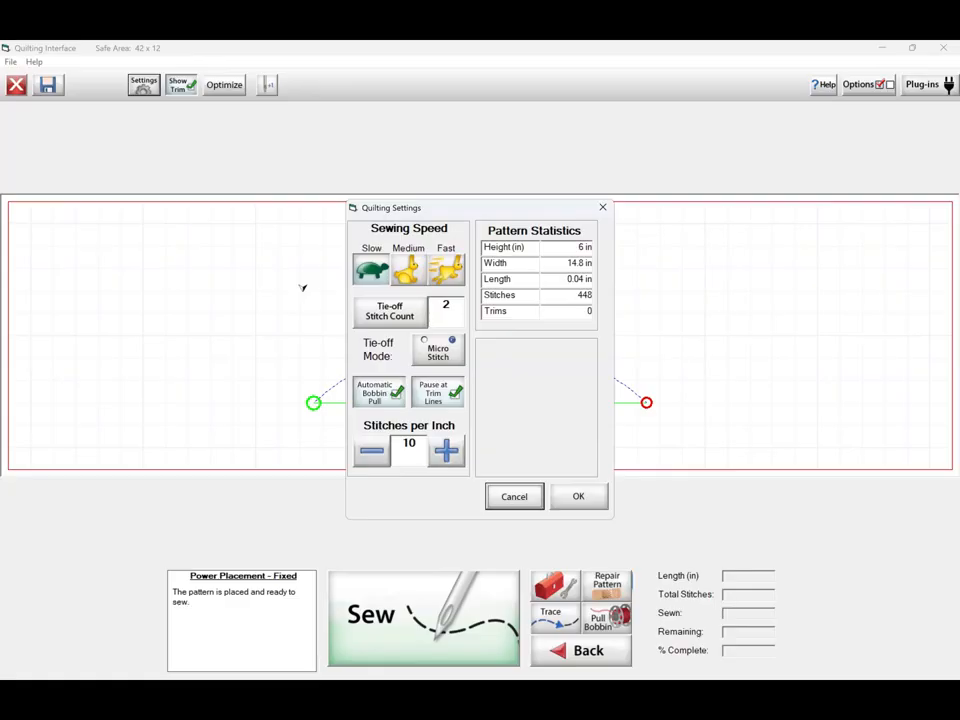
key("Return")
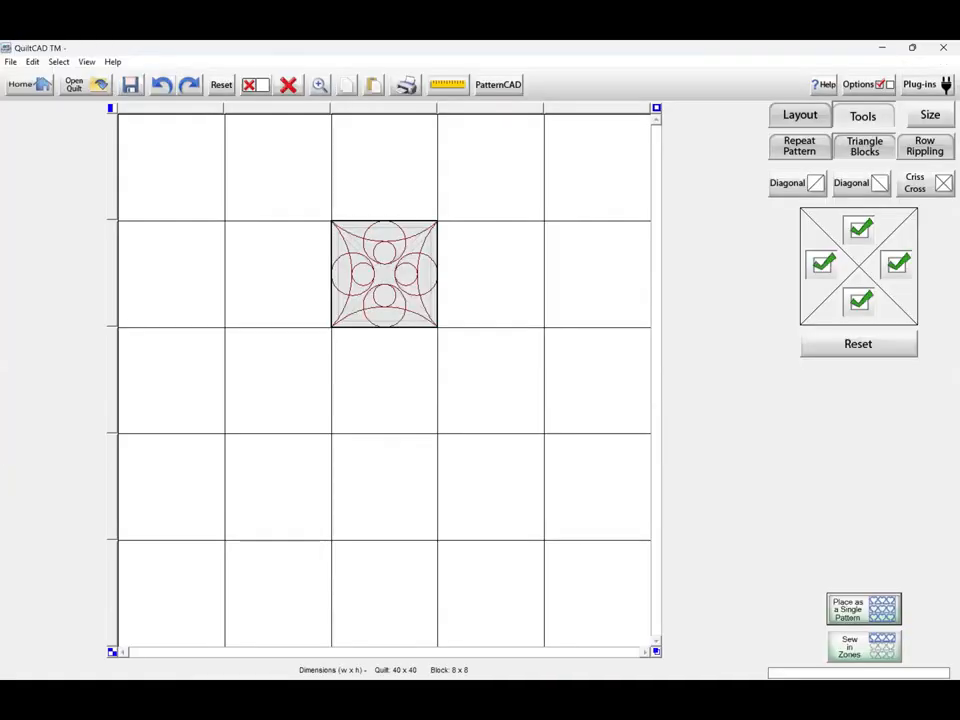
left_click(30, 85)
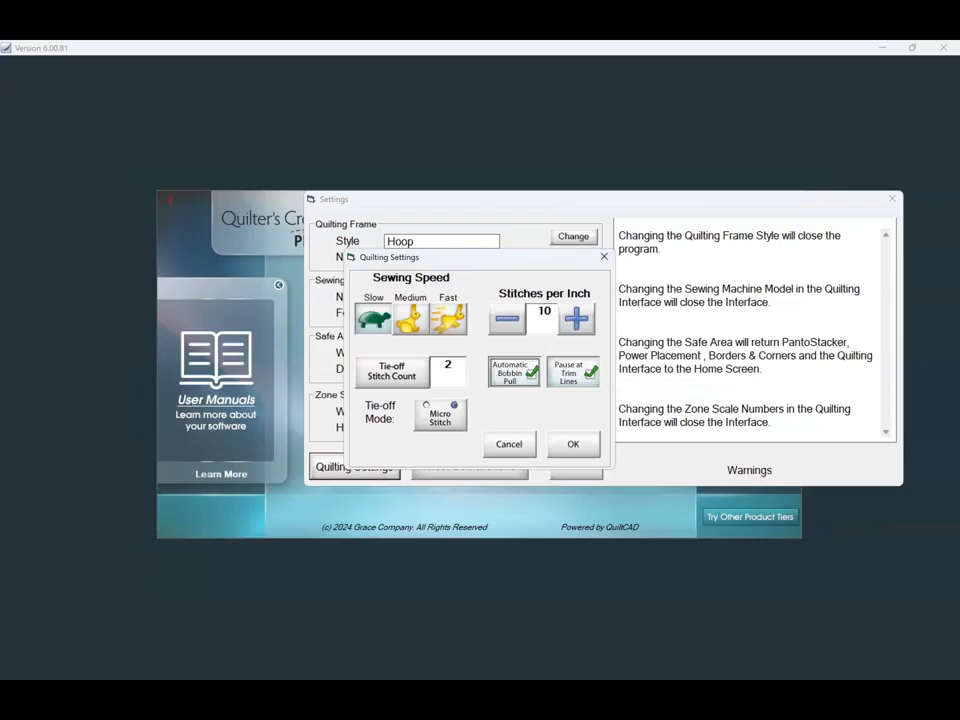
Step: Review the default quilting settings within the program's general settings, including Automatic Bobbin Pull and Pause at Trim Lines
key("Escape")
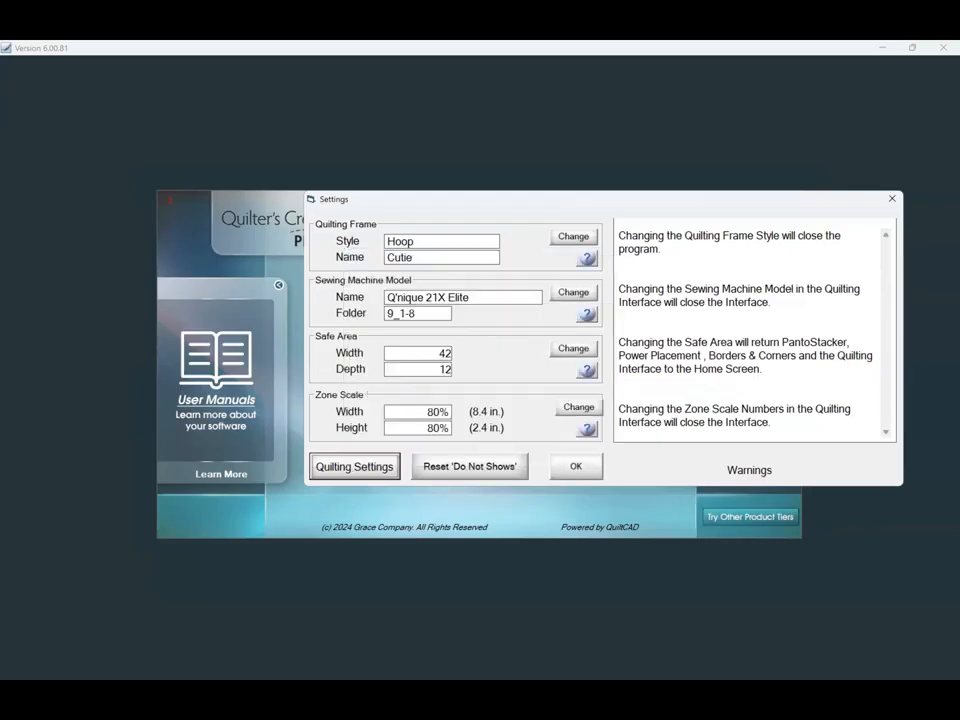
left_click(892, 198)
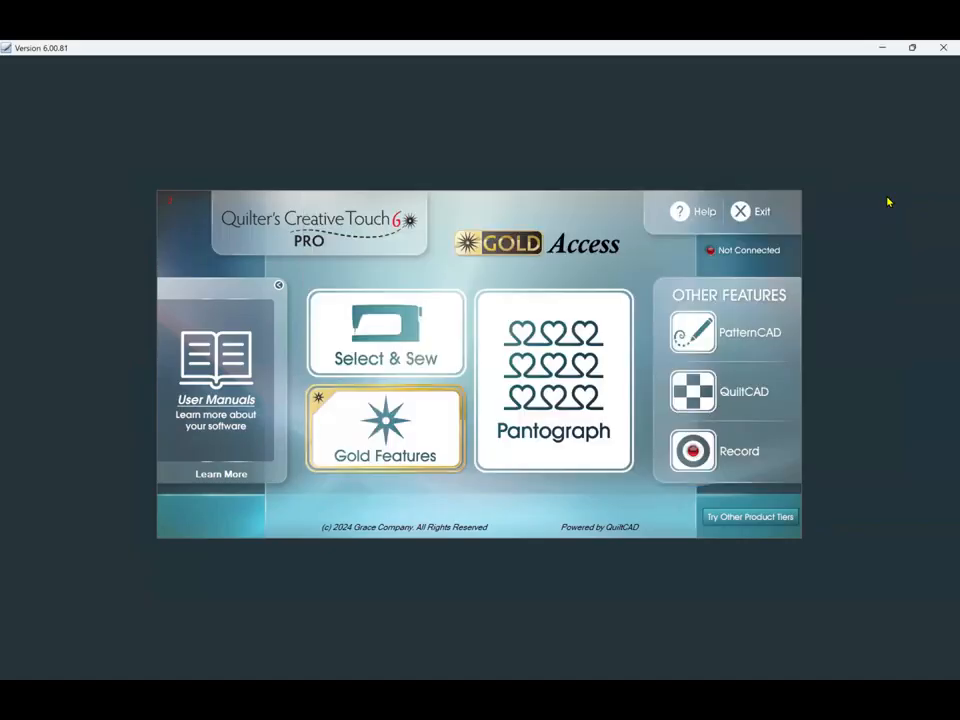
left_click(687, 211)
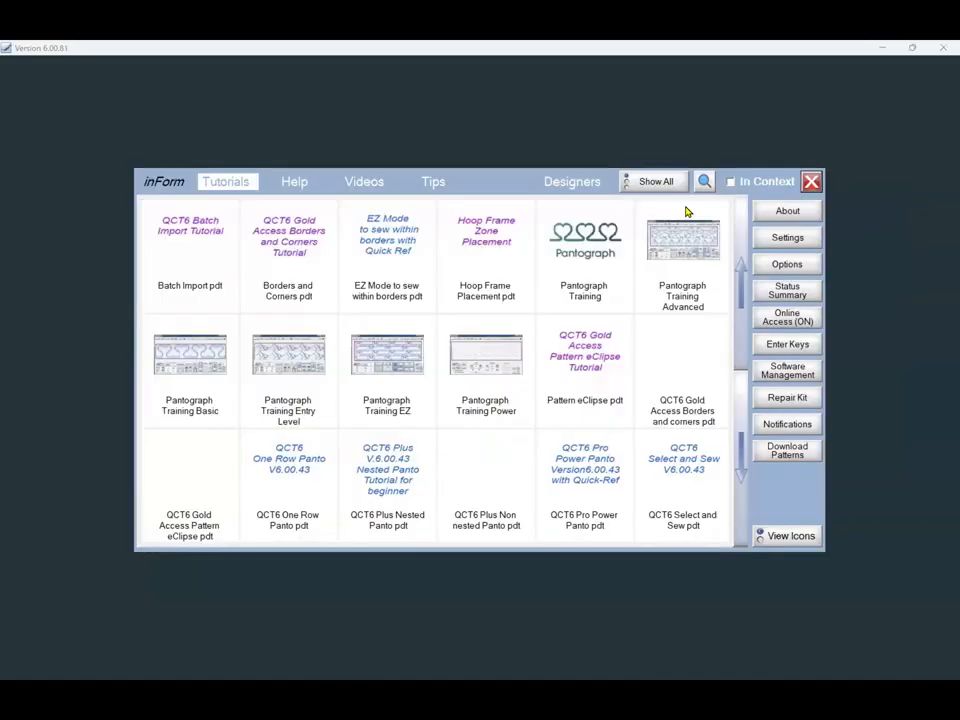
left_click(784, 239)
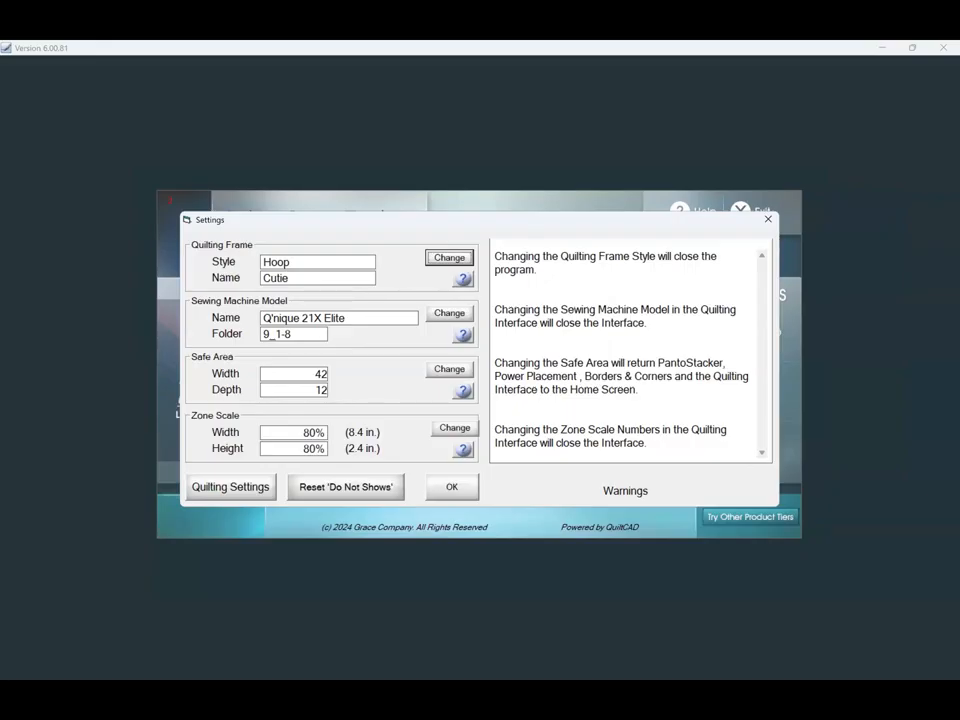
left_click(262, 489)
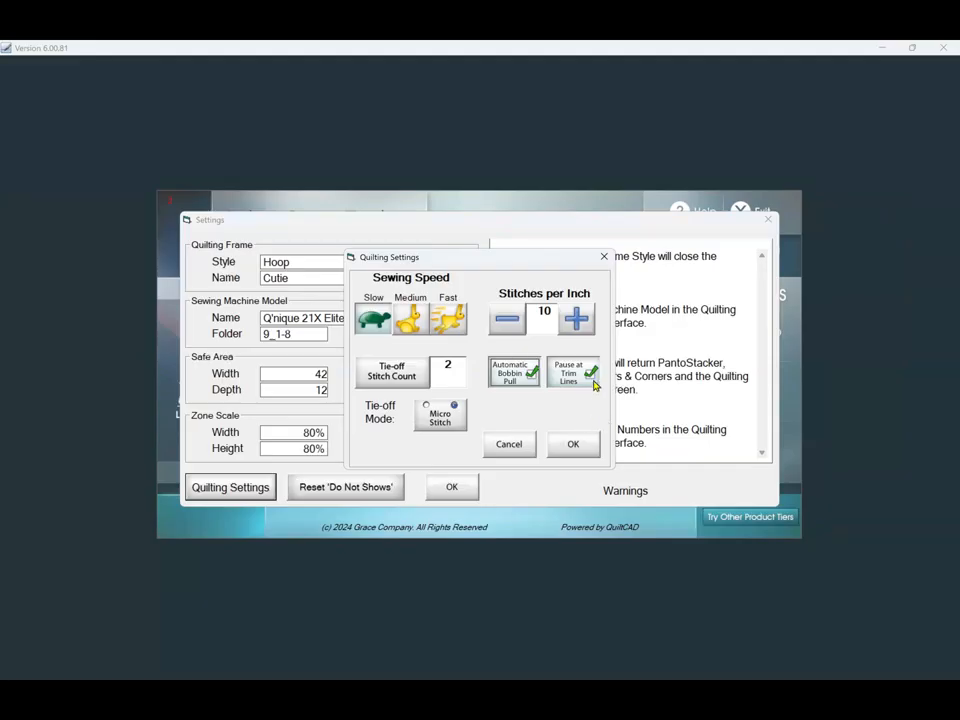
left_click(574, 444)
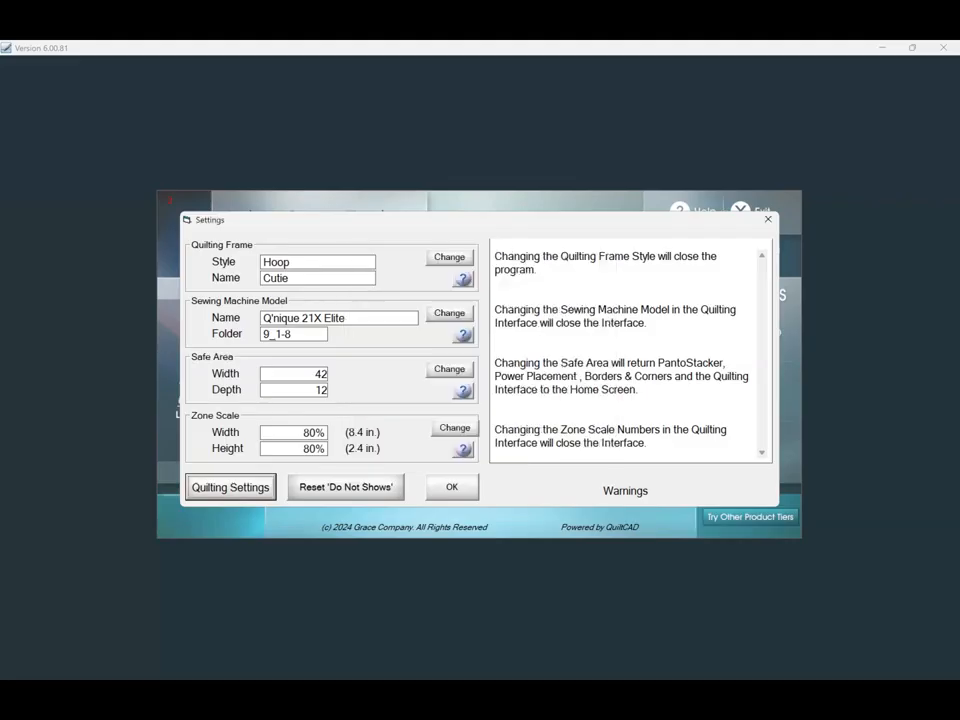
left_click(768, 219)
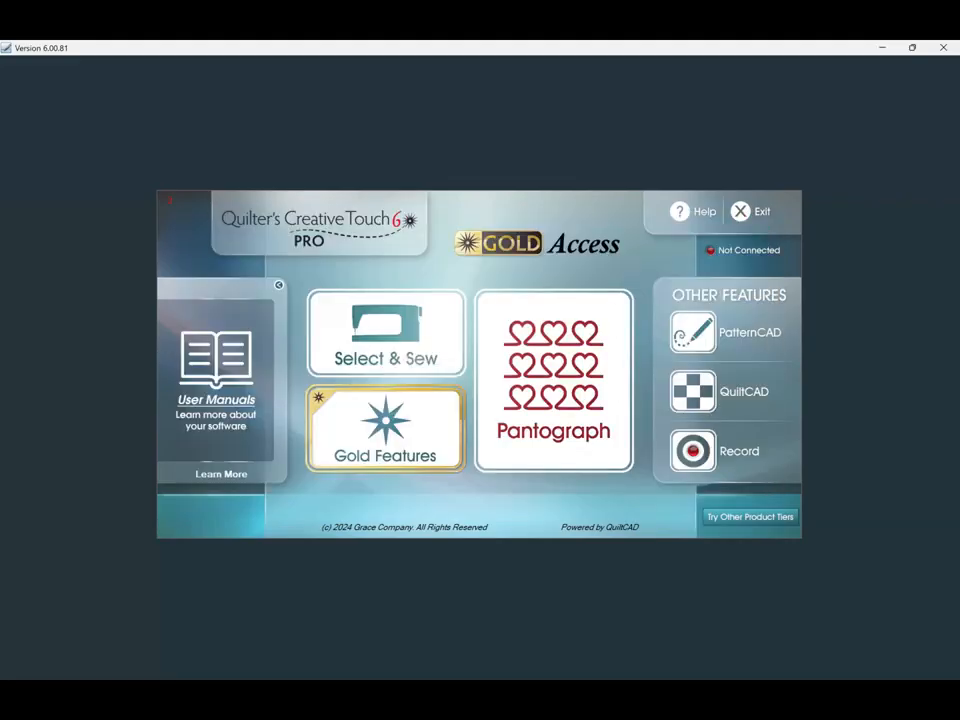